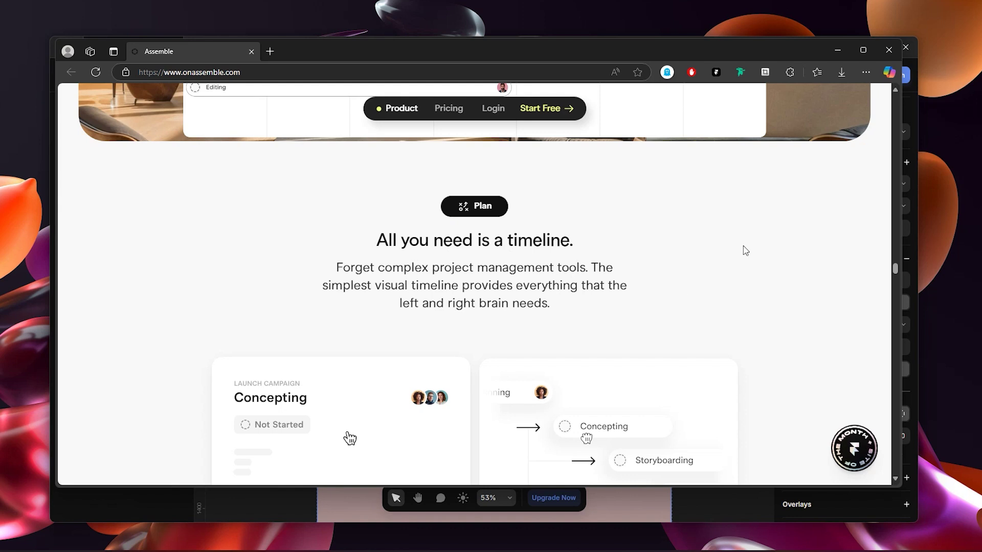
Scroll through the Assemble feature cards from Concepting down to 'Syncs to all your favorite tools'.
scroll(745, 250, down, 4)
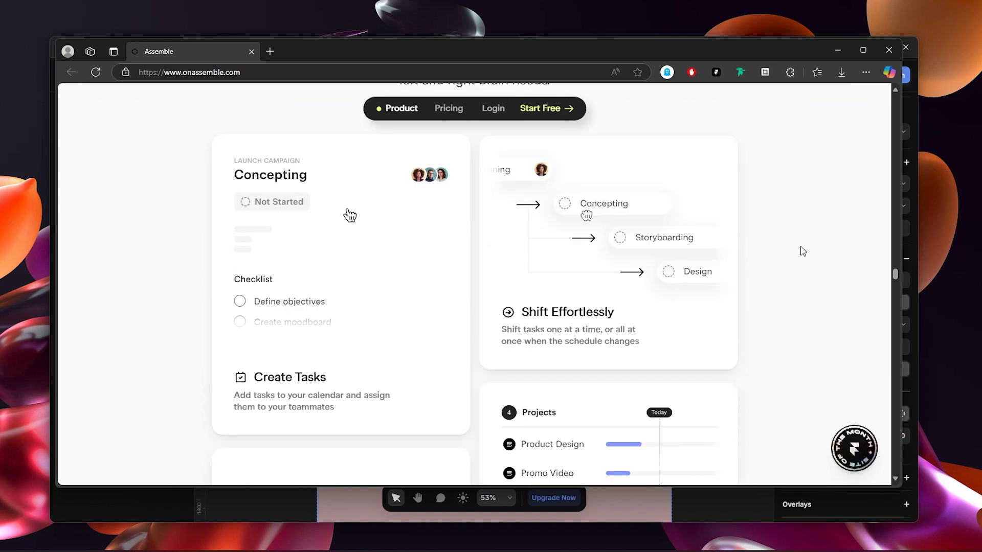
scroll(798, 268, up, 1)
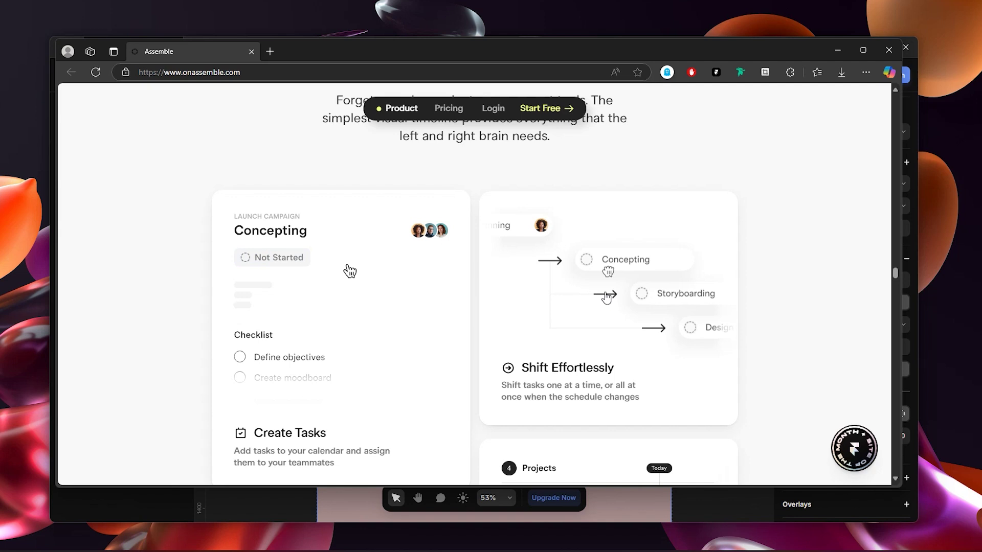
scroll(606, 298, down, 1)
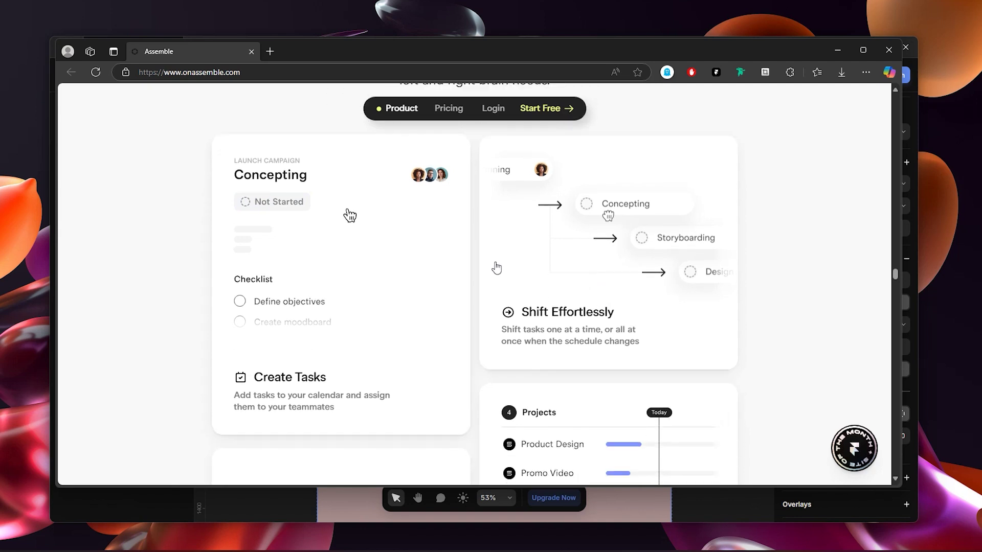
scroll(494, 270, down, 2)
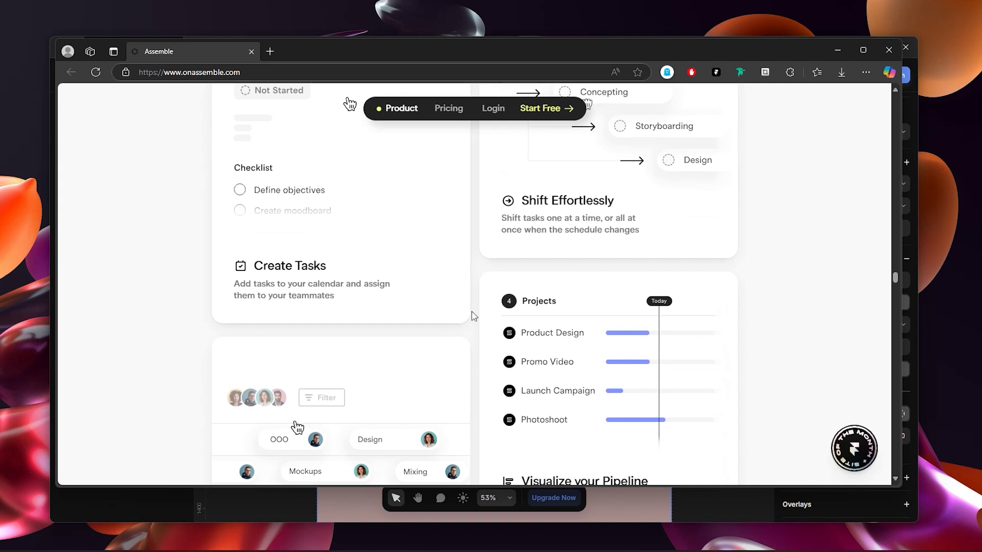
scroll(473, 310, down, 2)
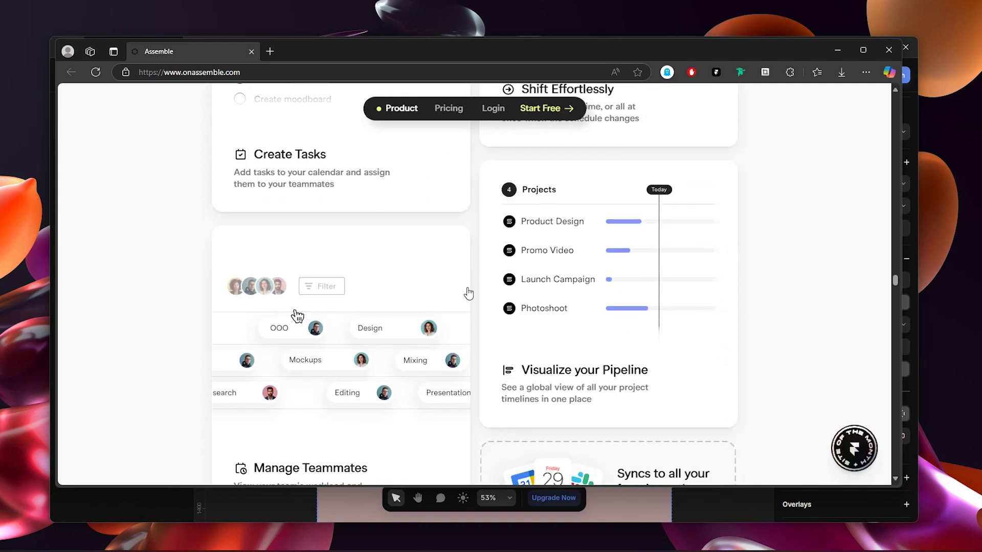
scroll(320, 240, down, 2)
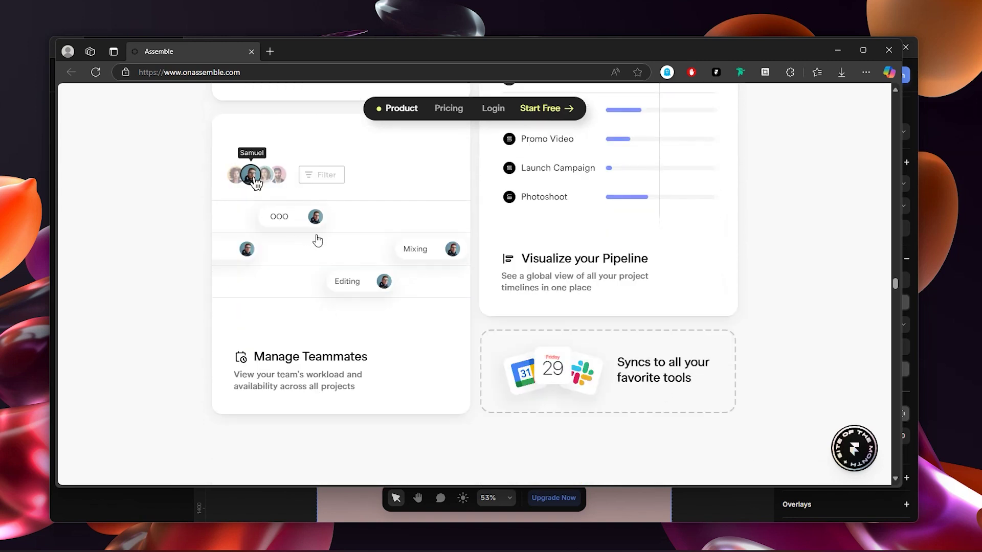
scroll(321, 245, up, 1)
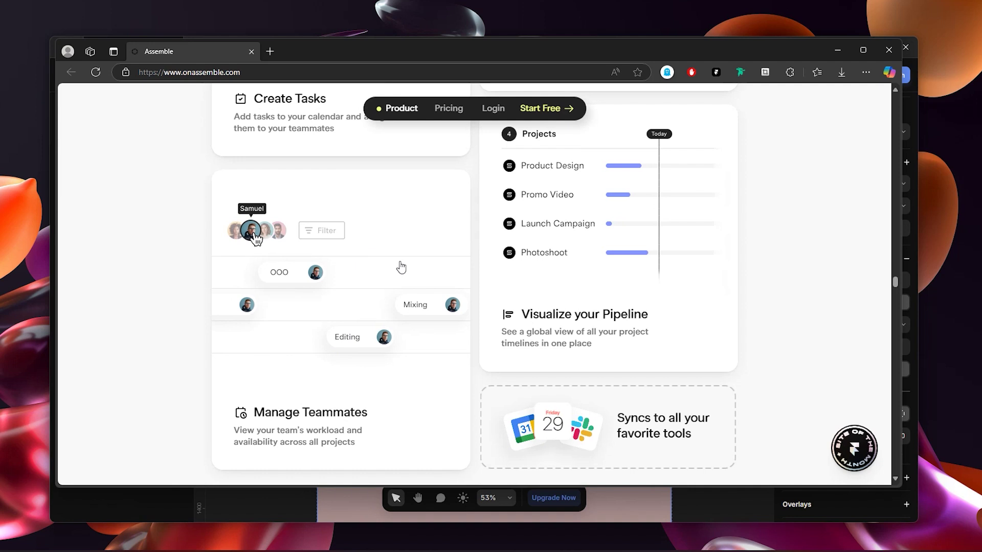
scroll(410, 282, up, 1)
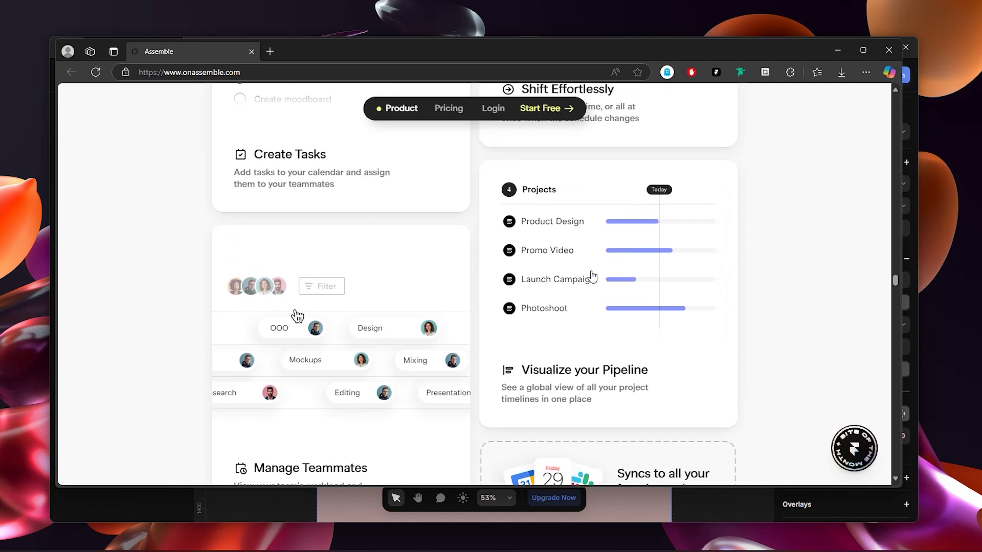
scroll(593, 278, down, 2)
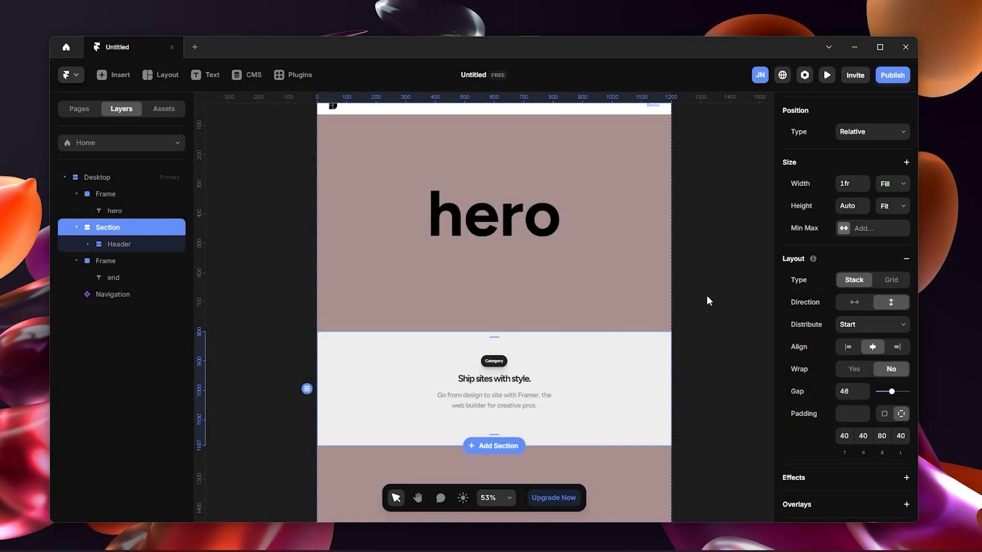
Pan the canvas to recentre the page and select the Navigation bar.
scroll(707, 297, up, 3)
scroll(707, 298, down, 2)
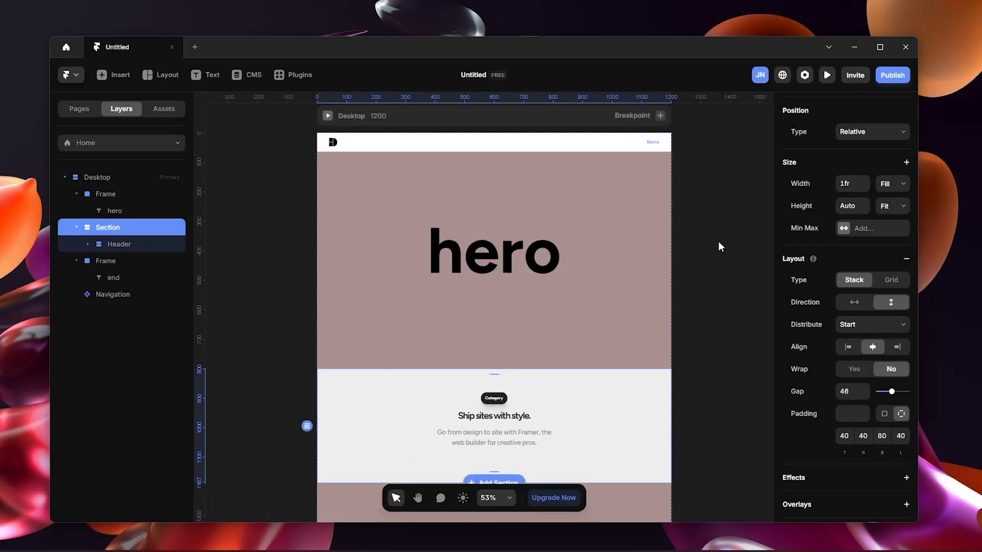
scroll(714, 238, down, 4)
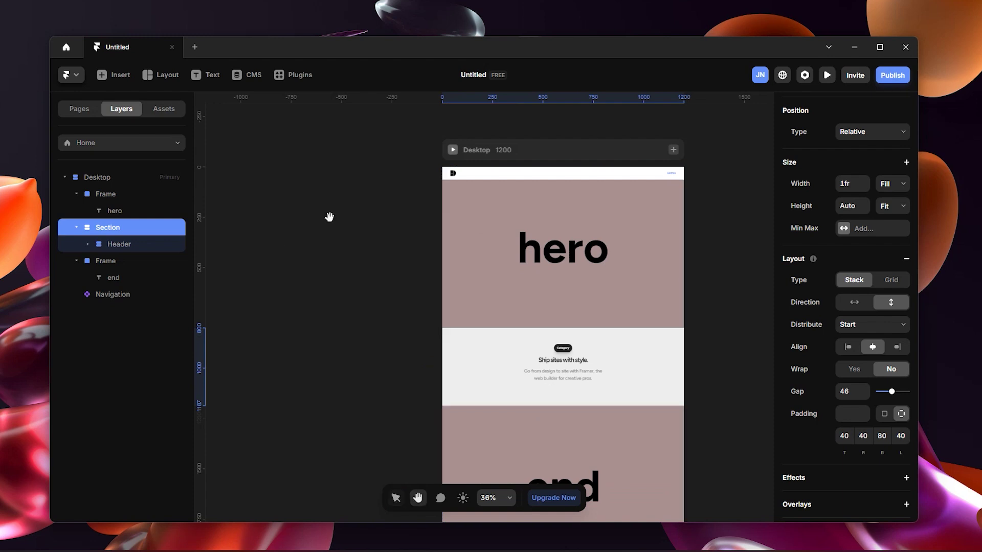
key(h)
drag(322, 197, 285, 164)
key(v)
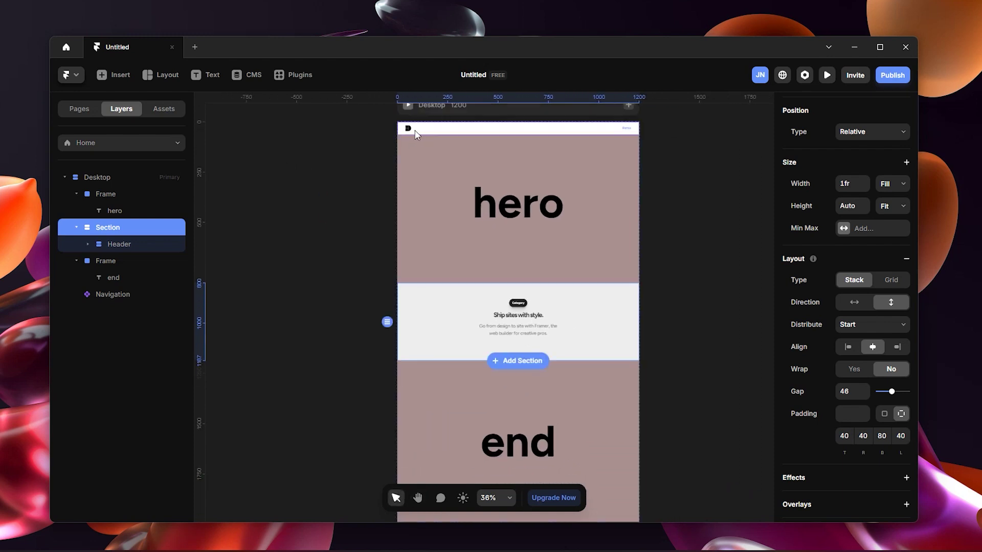
click(578, 130)
Select the section containing the Category heading.
scroll(562, 138, up, 4)
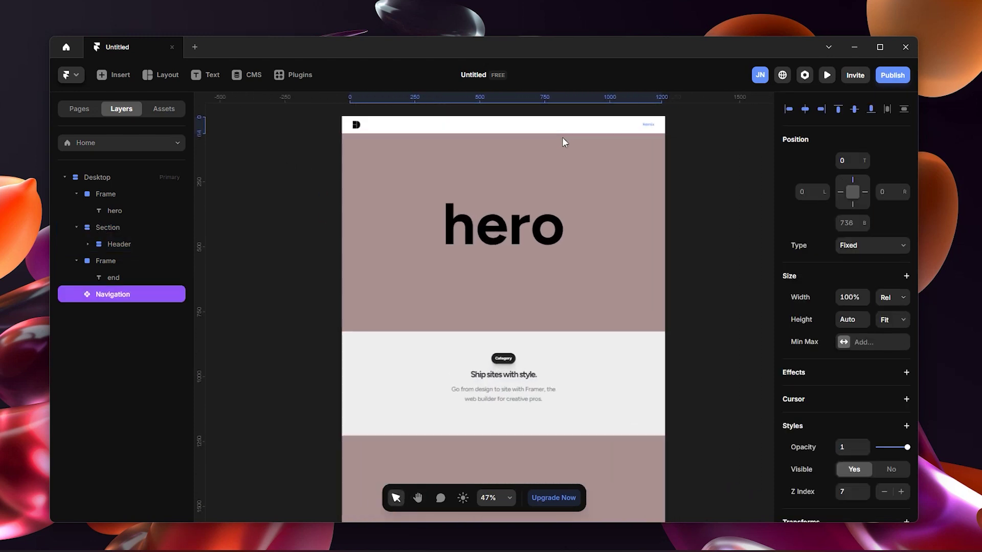
scroll(564, 139, up, 3)
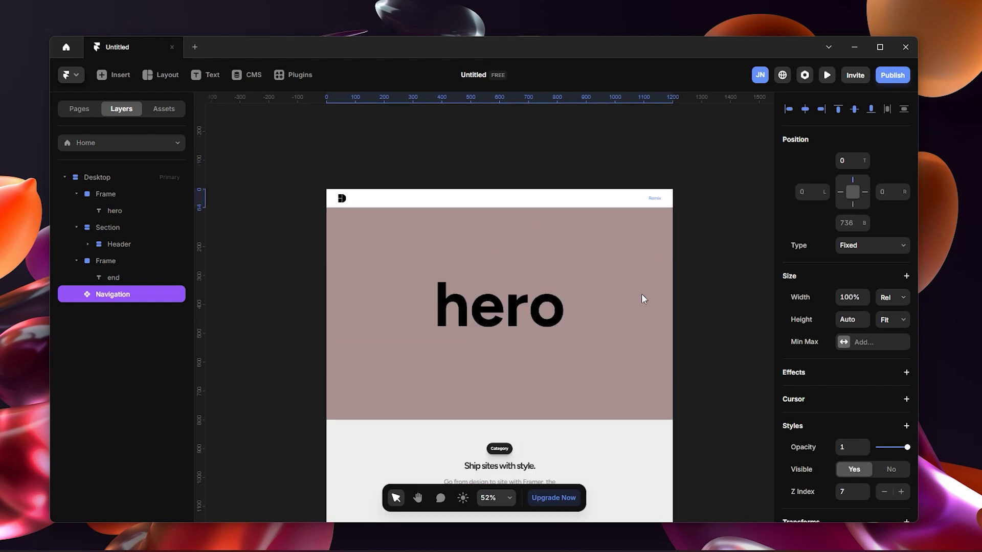
scroll(573, 337, up, 3)
scroll(504, 279, down, 4)
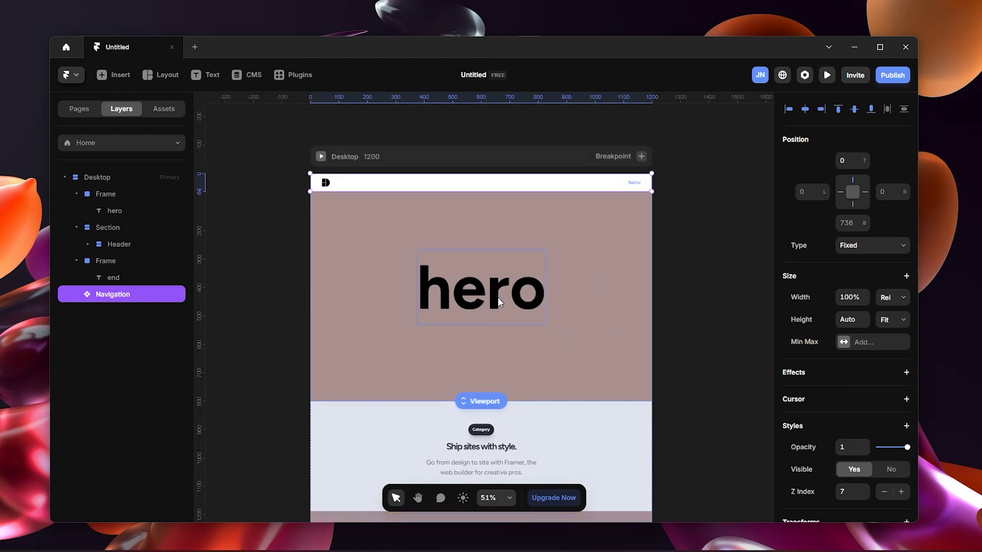
scroll(498, 296, down, 5)
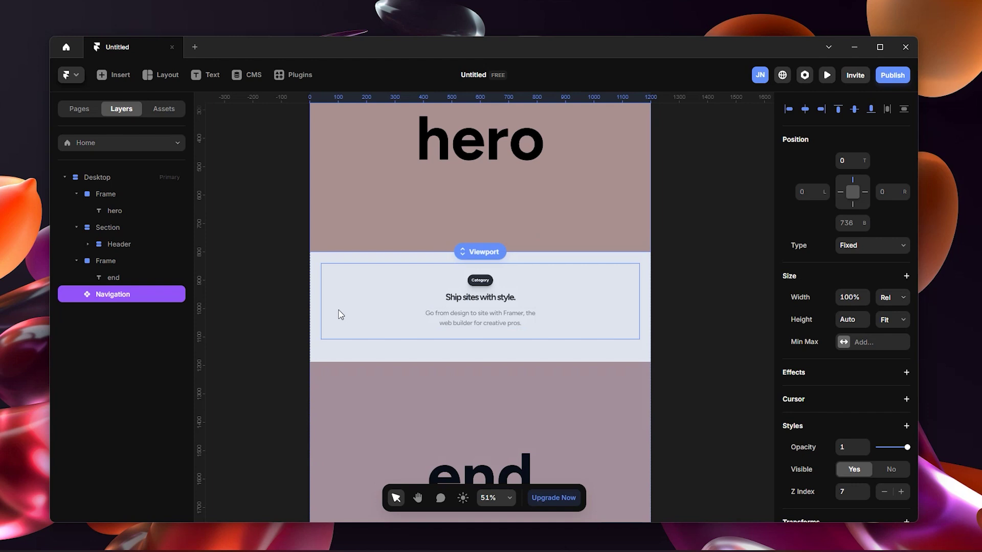
click(322, 264)
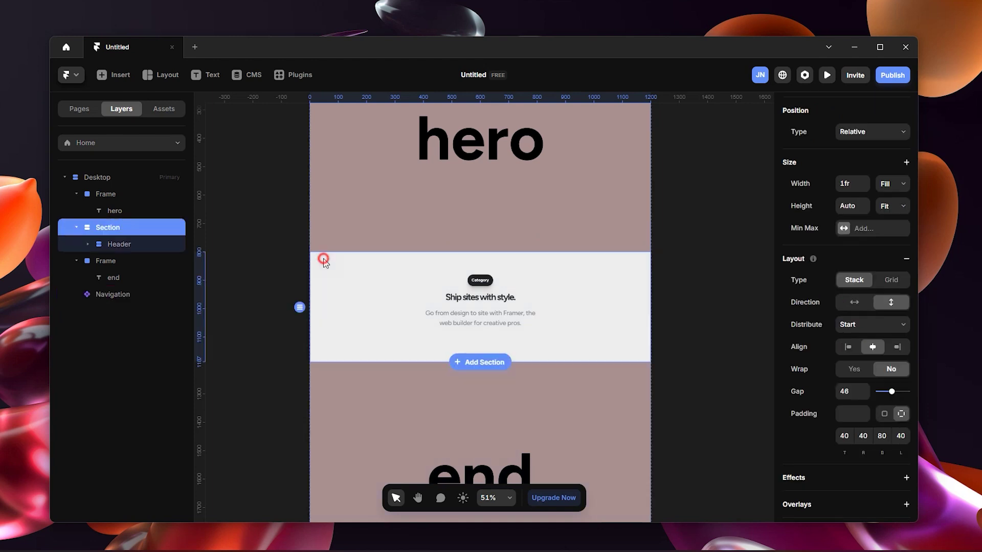
Rename that Section layer to 'Section Card'.
double_click(126, 226)
click(127, 227)
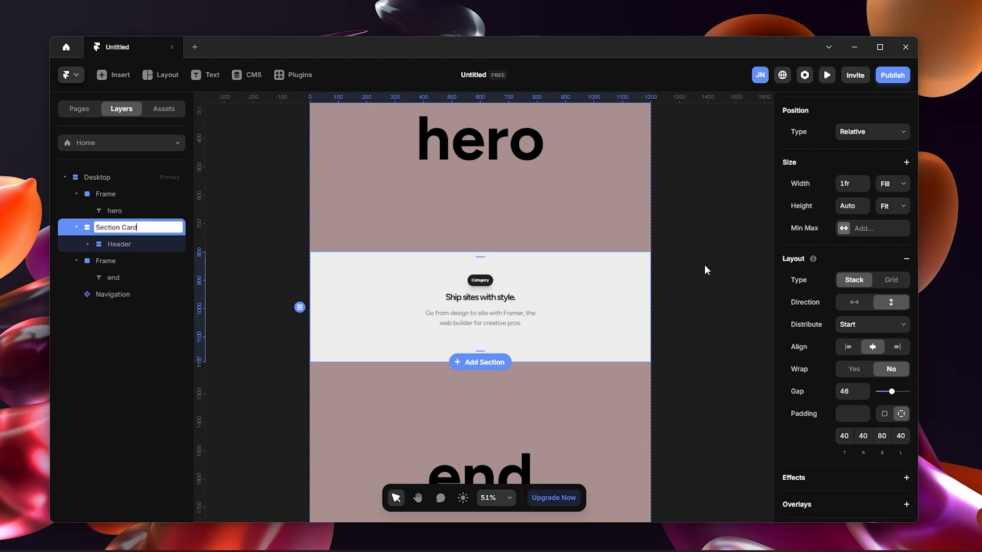
scroll(706, 269, down, 2)
scroll(566, 405, down, 3)
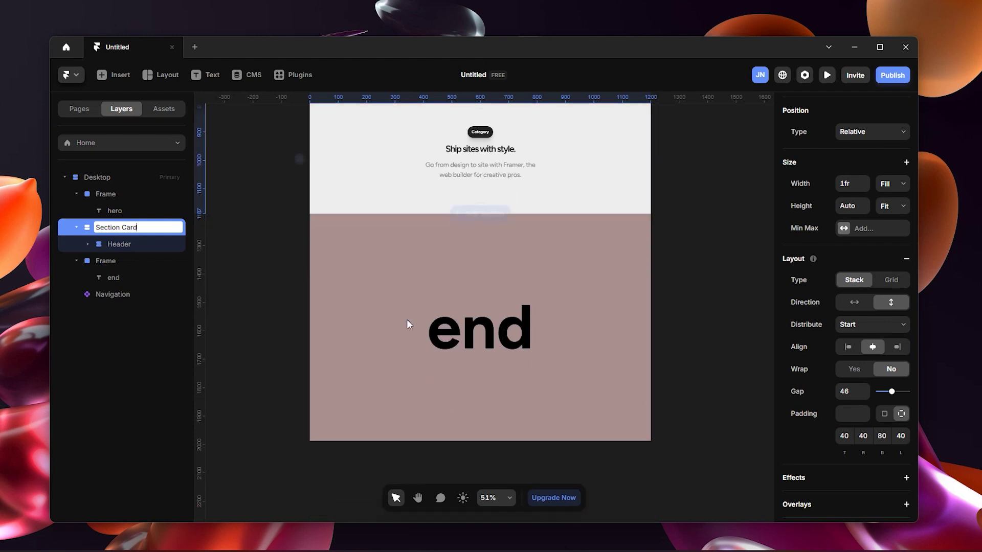
scroll(547, 321, up, 3)
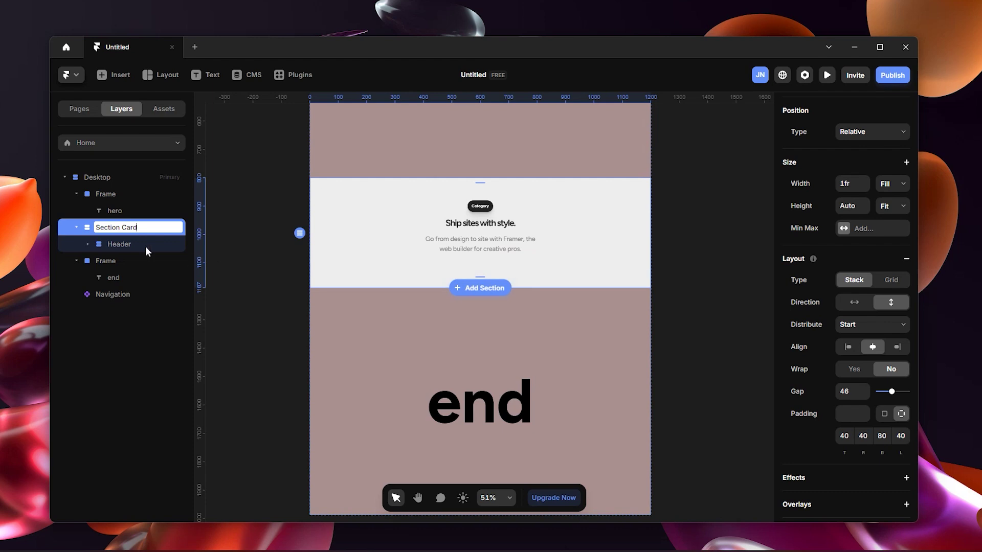
click(267, 253)
click(140, 232)
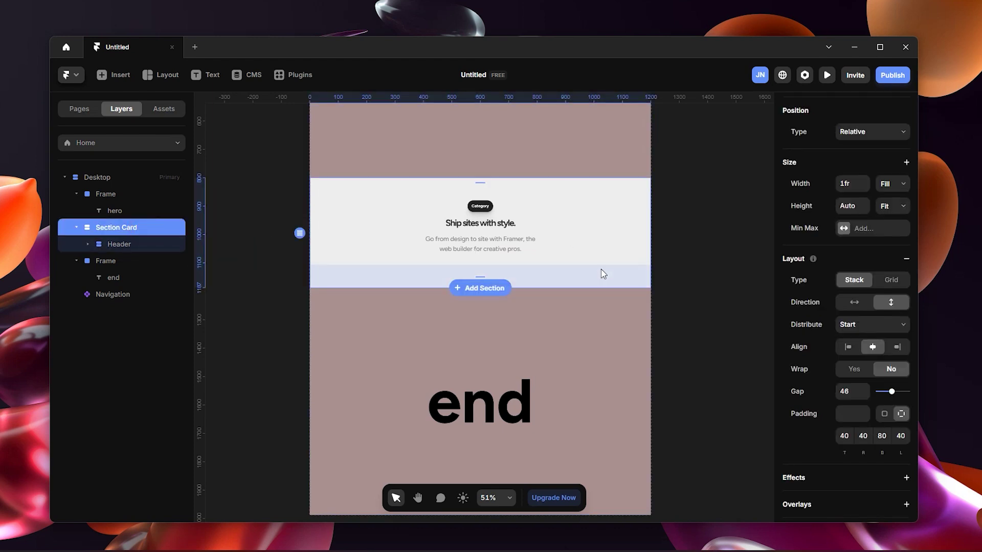
scroll(600, 269, up, 2)
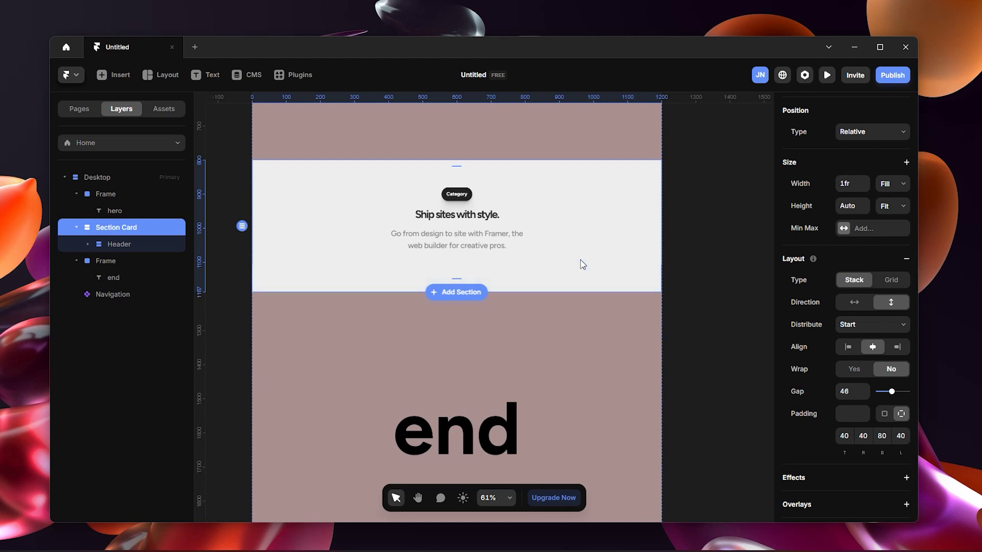
Draw a new white frame inside Section Card below the Category header.
right_click(507, 282)
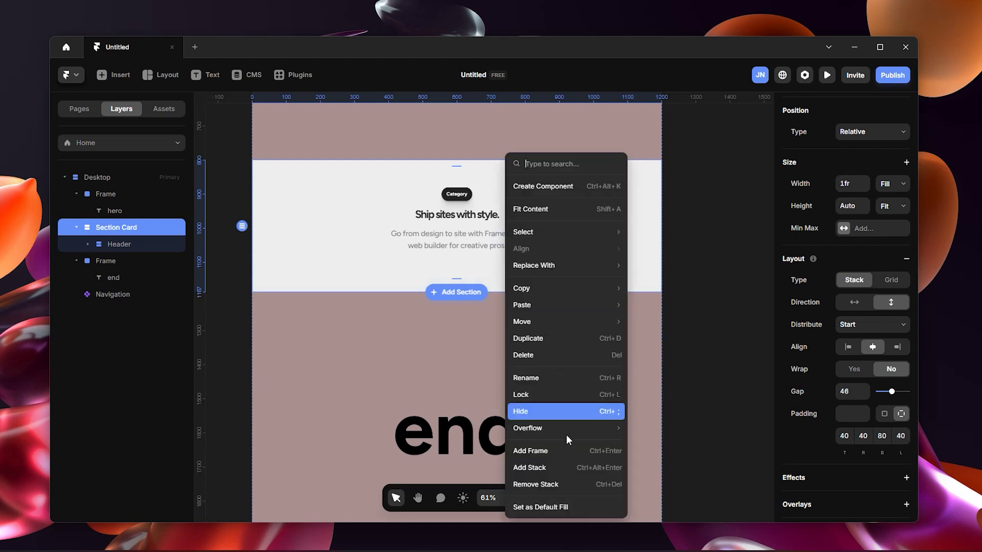
mouse_move(563, 428)
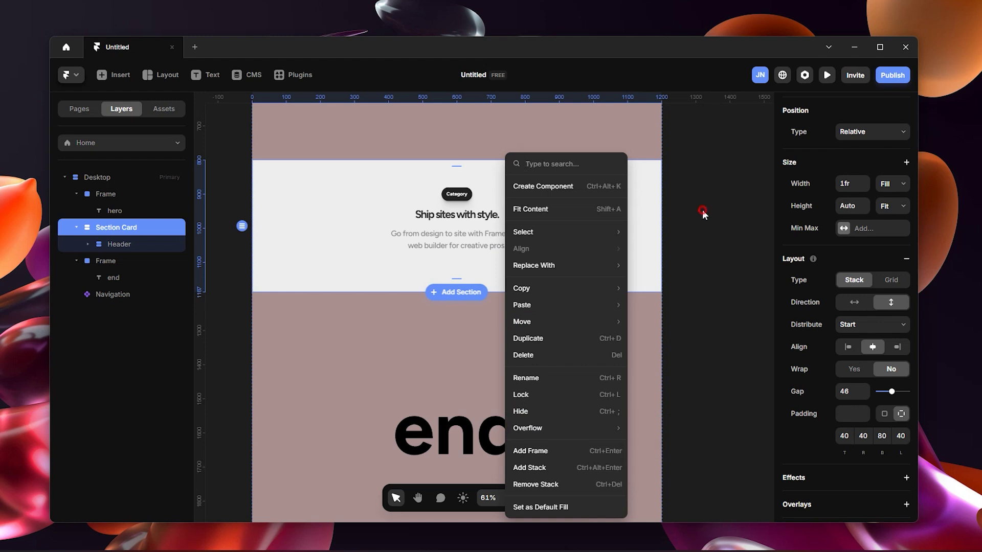
click(701, 212)
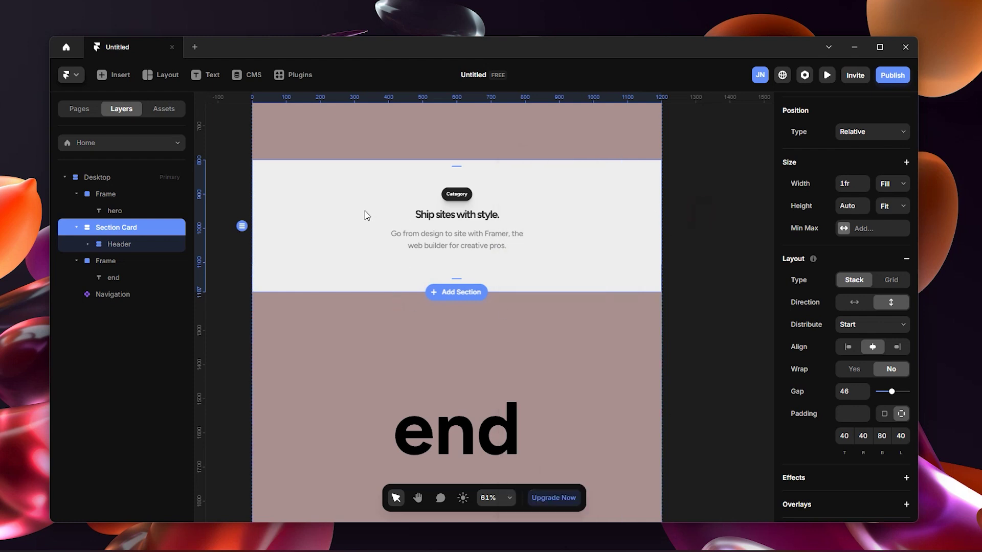
key(f)
drag(351, 202, 523, 327)
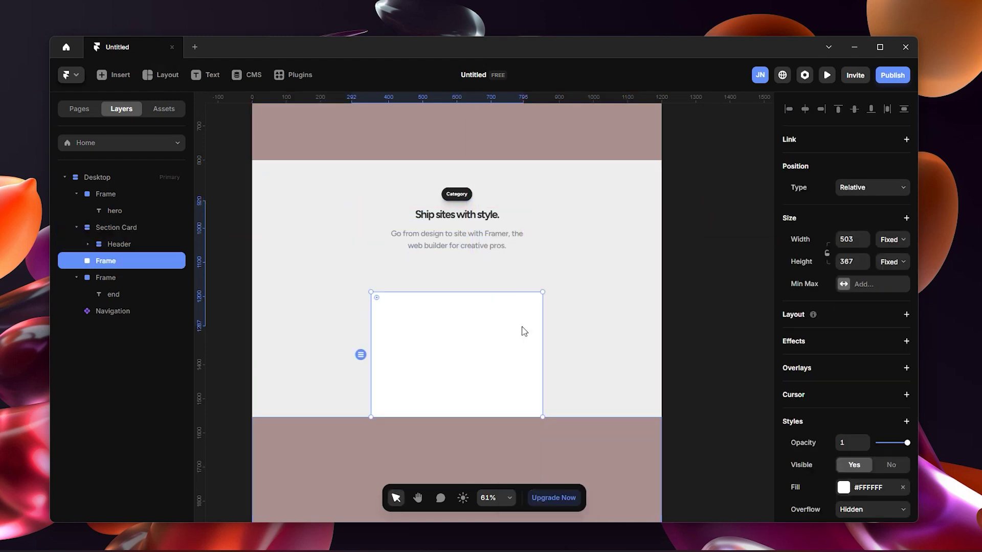
Delete the white frame, undo the deletion, and reselect the restored frame.
click(113, 230)
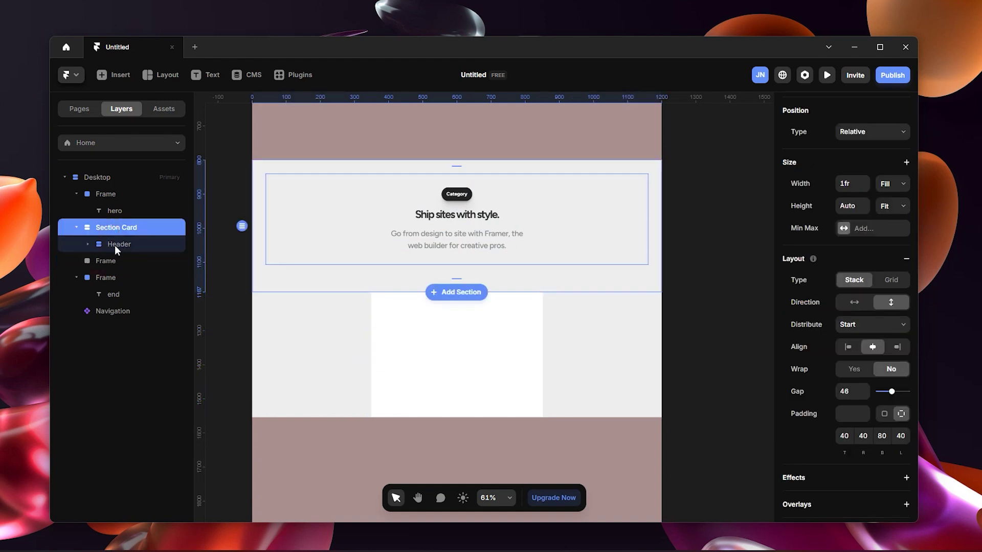
click(121, 262)
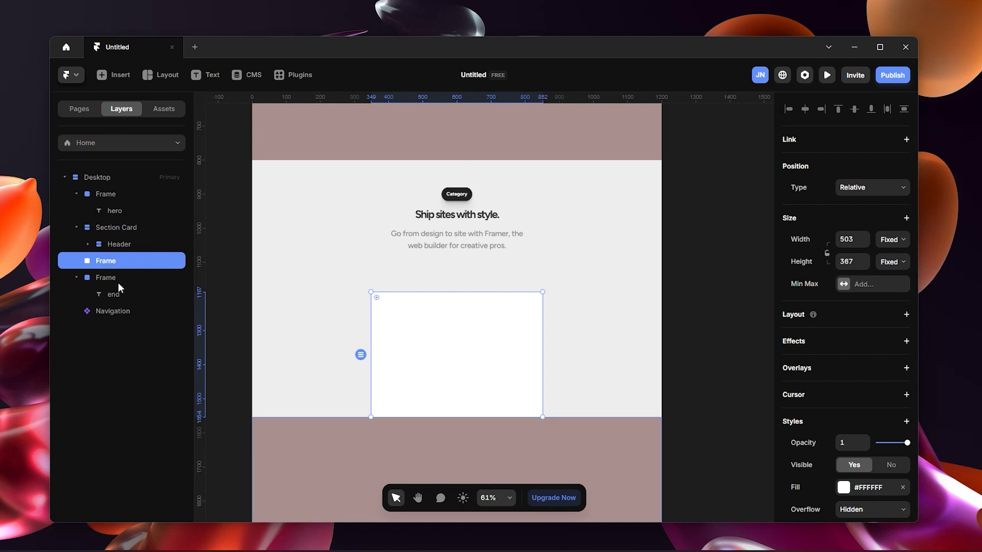
key(Delete)
click(127, 228)
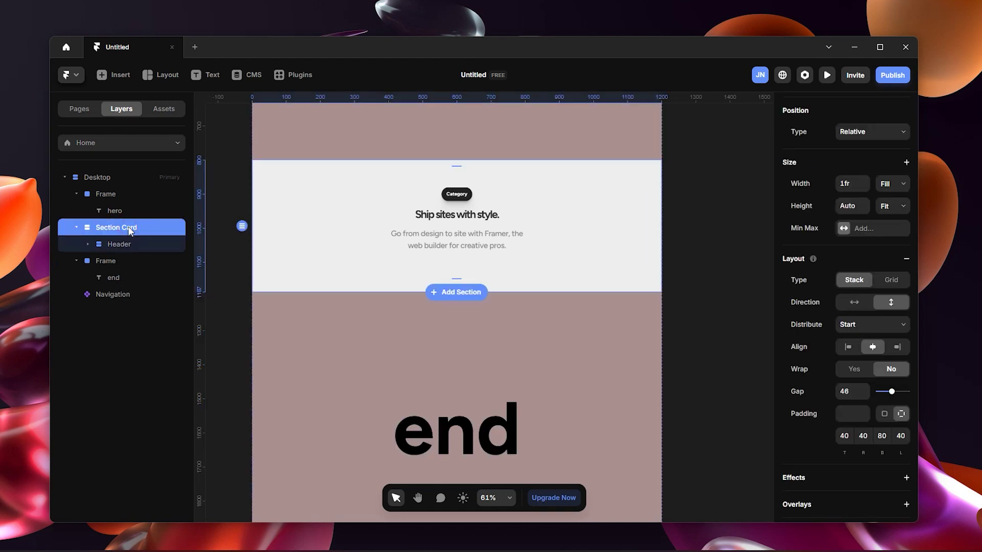
key(ctrl+z)
click(453, 283)
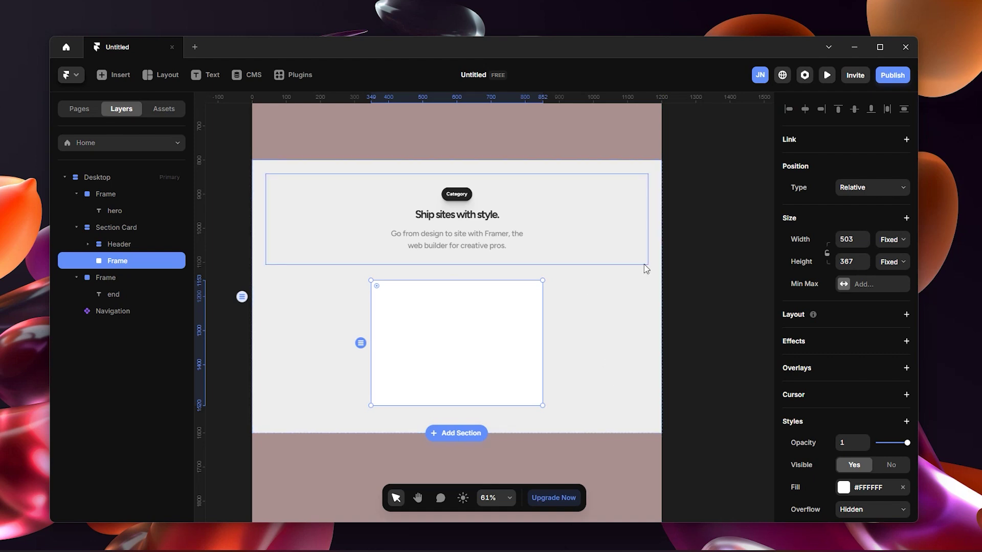
click(891, 239)
click(892, 268)
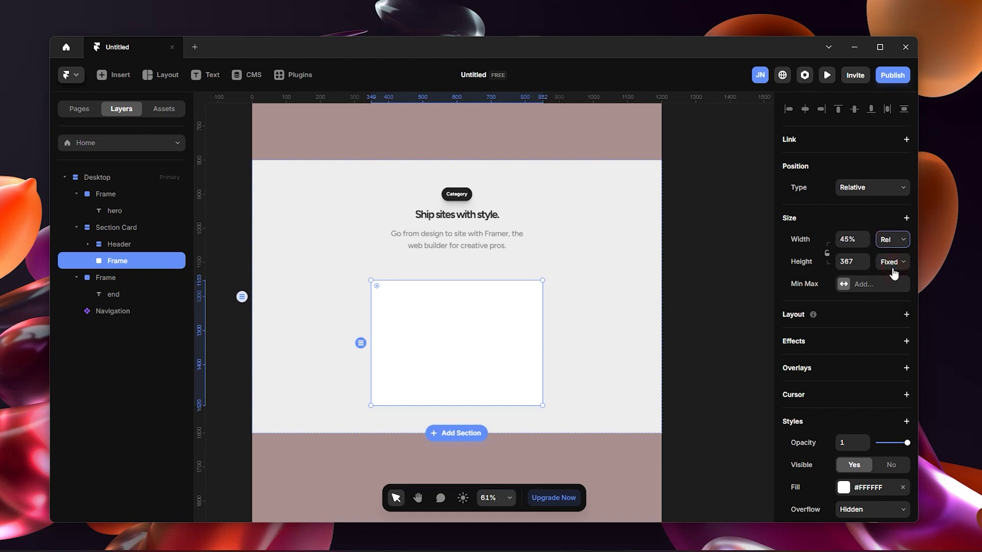
click(854, 243)
text(100)
key(Return)
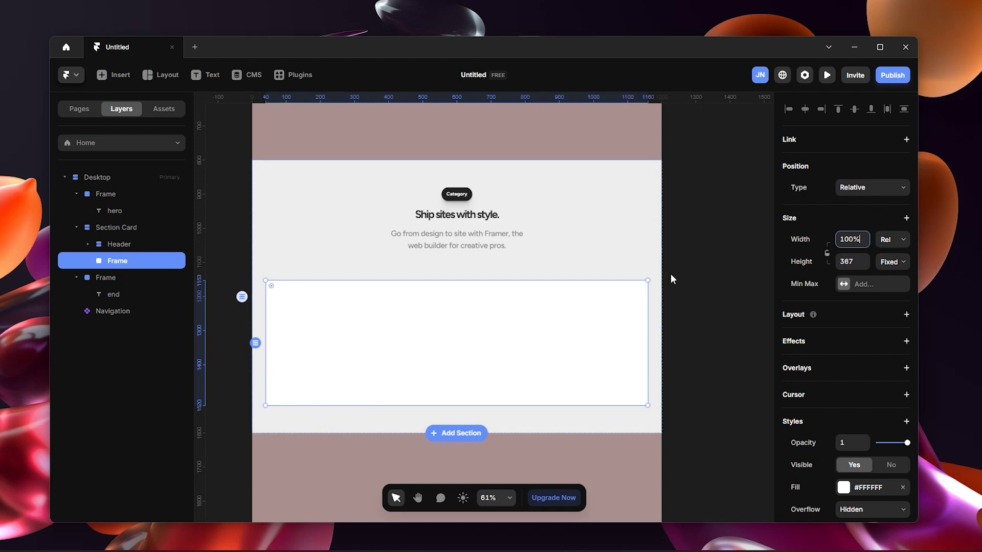
scroll(379, 200, up, 3)
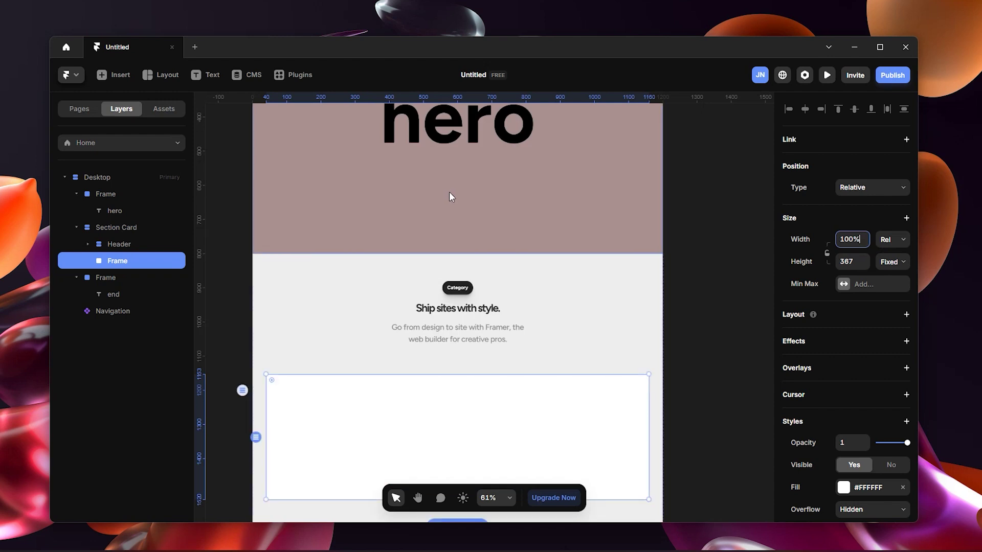
scroll(450, 197, down, 5)
scroll(471, 343, up, 3)
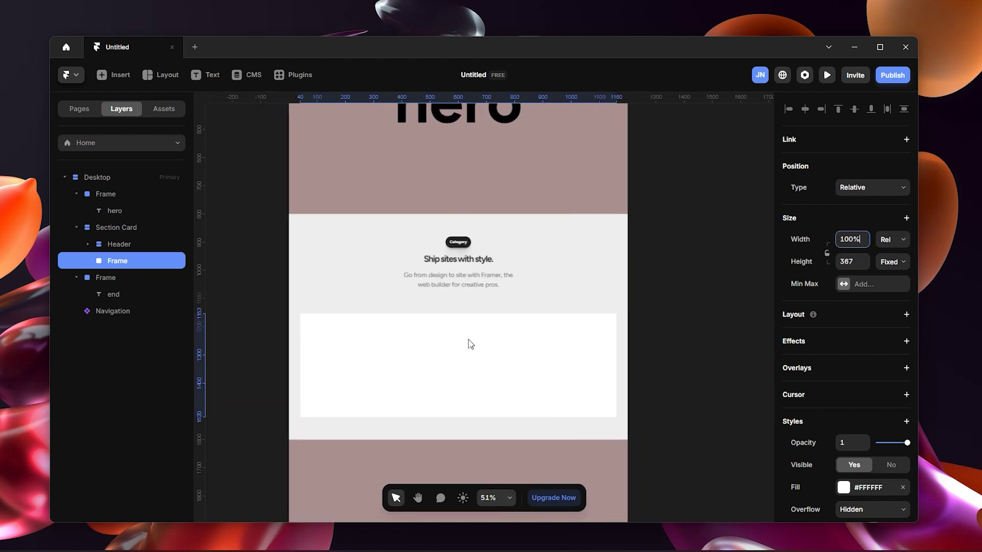
scroll(470, 344, up, 2)
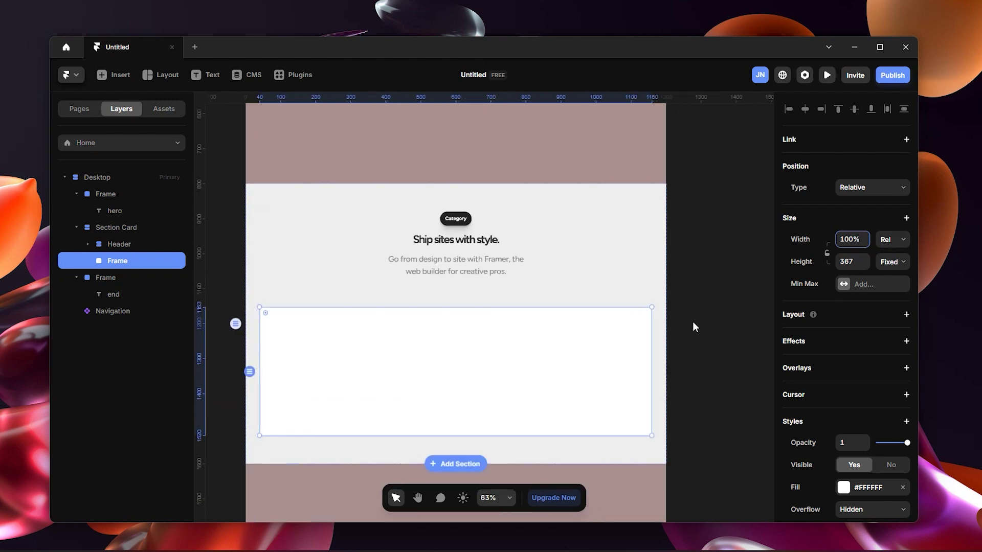
click(665, 340)
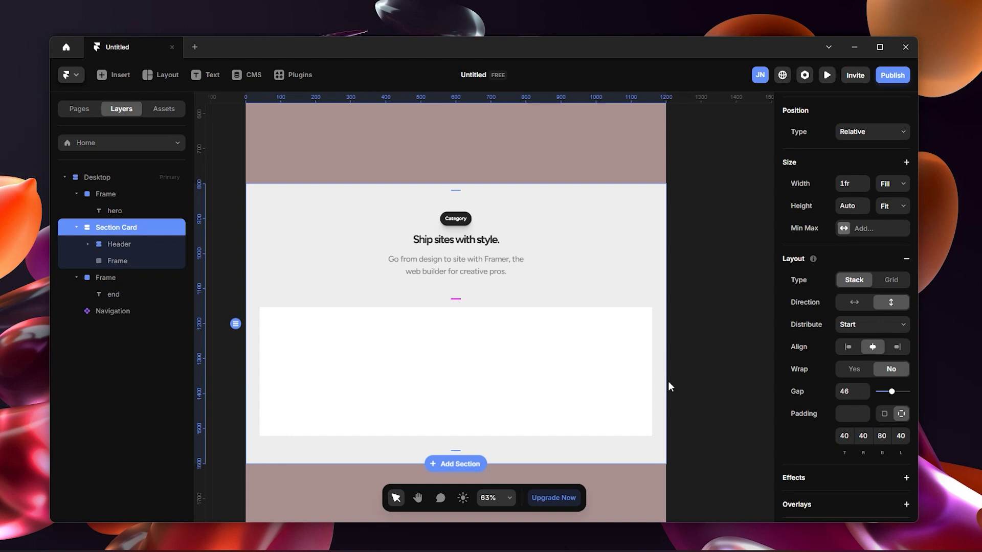
ctrl+scroll(669, 388, up, 8)
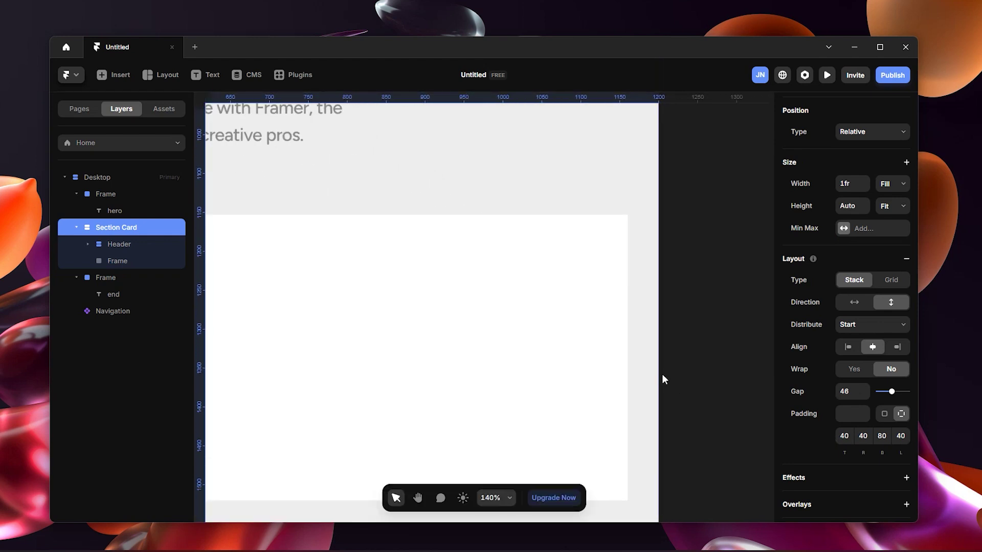
ctrl+scroll(630, 379, down, 6)
ctrl+scroll(629, 378, down, 3)
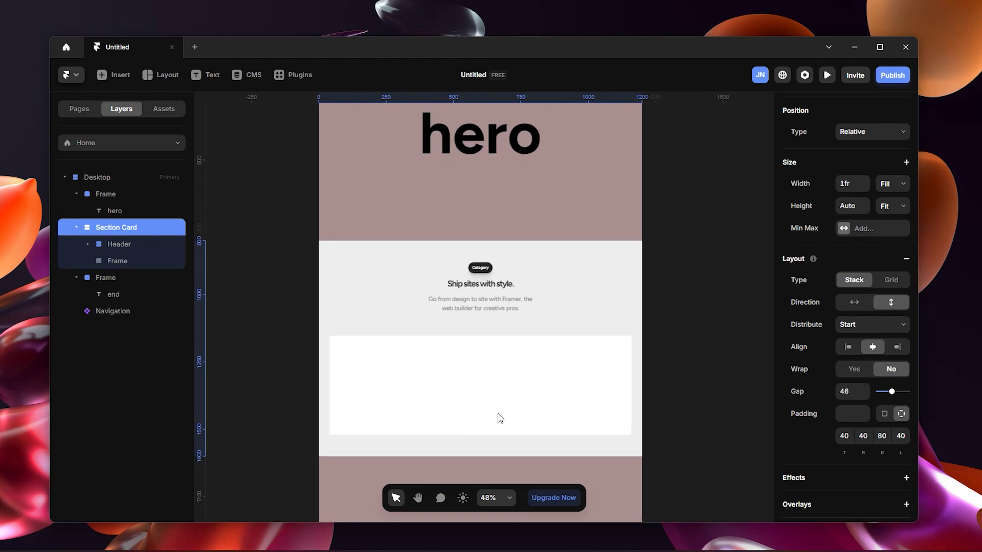
ctrl+scroll(472, 385, up, 2)
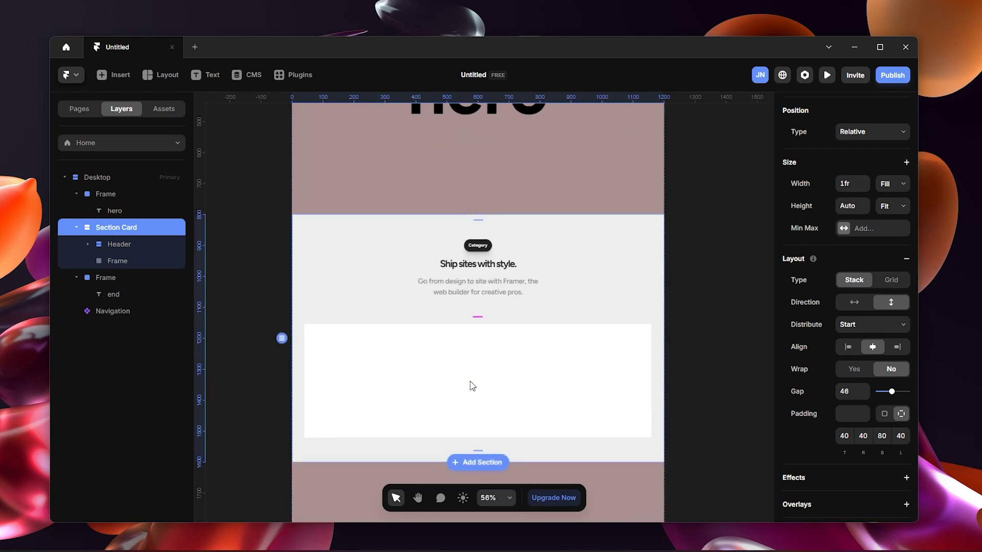
Set the white frame's height to 960, discarding the stray typed characters.
click(493, 412)
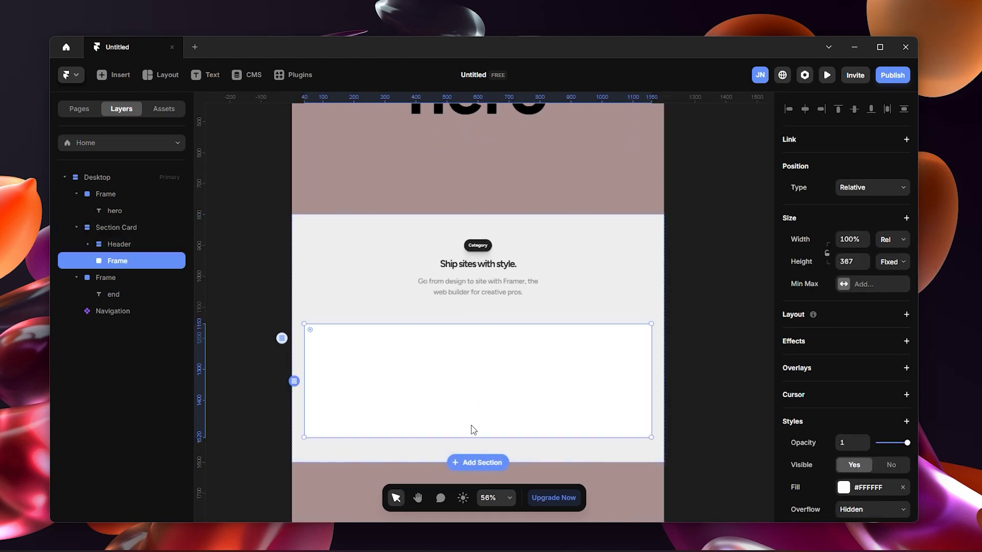
click(853, 258)
text(960)
key(Return)
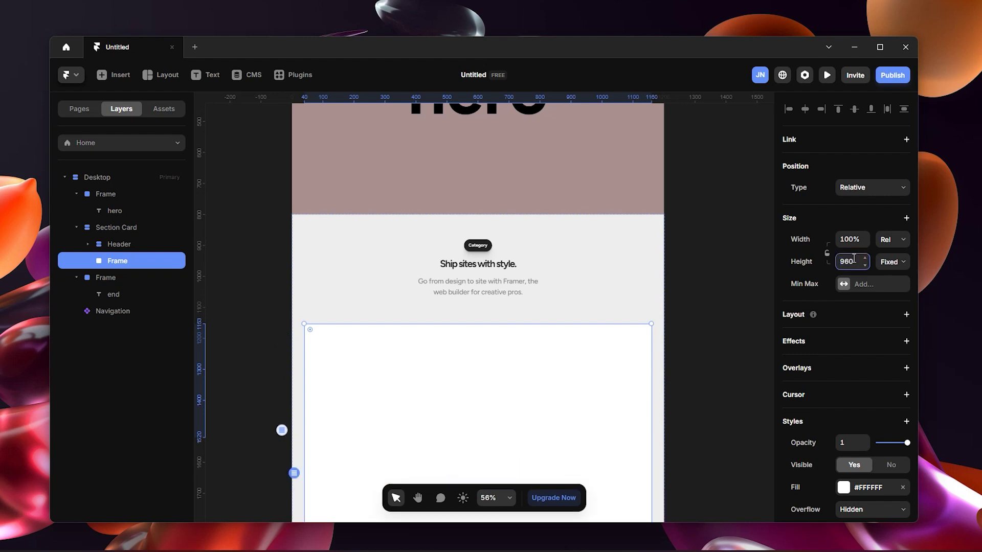
scroll(581, 316, down, 5)
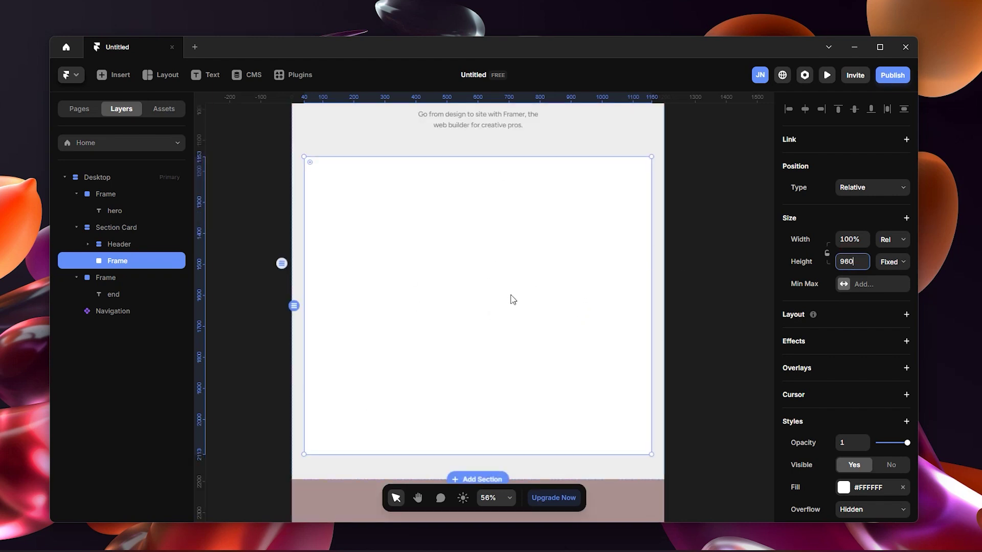
text(ffffffff)
key(Return)
Draw a 375×719 frame inside the white frame and fill it pink #D98080.
click(493, 236)
key(f)
drag(417, 187, 539, 415)
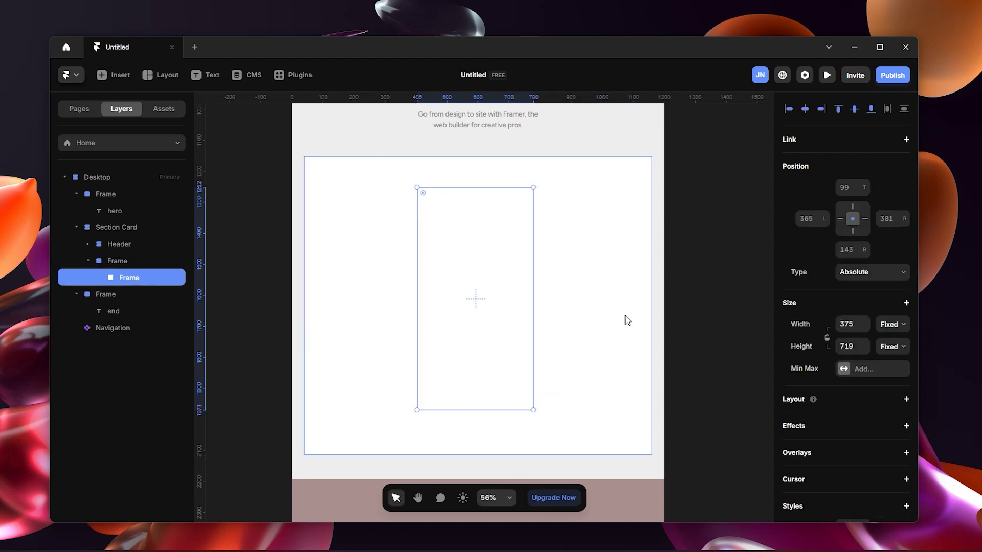
scroll(806, 370, down, 5)
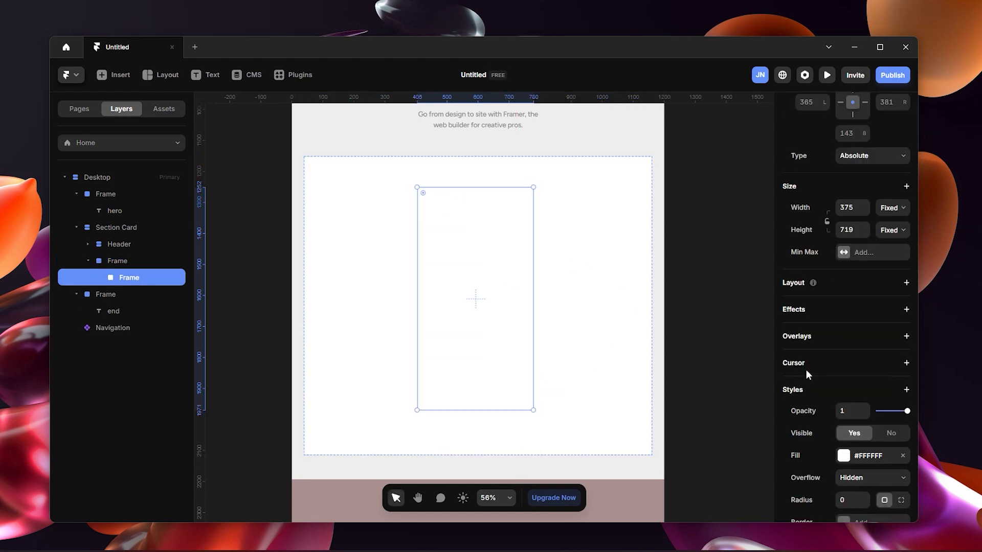
click(864, 349)
click(682, 341)
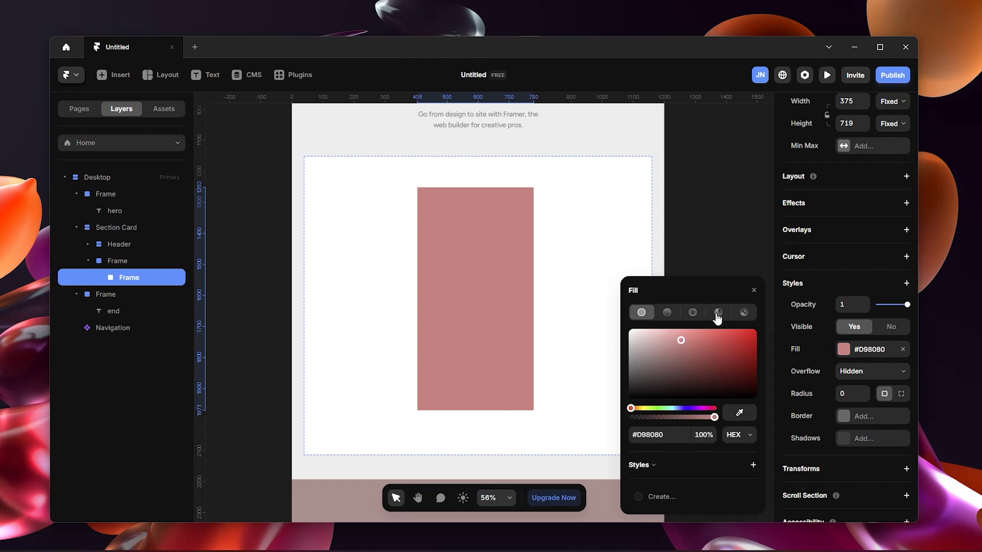
click(680, 179)
Move the pink card toward the centre of the white frame, then select the parent.
drag(472, 279, 492, 296)
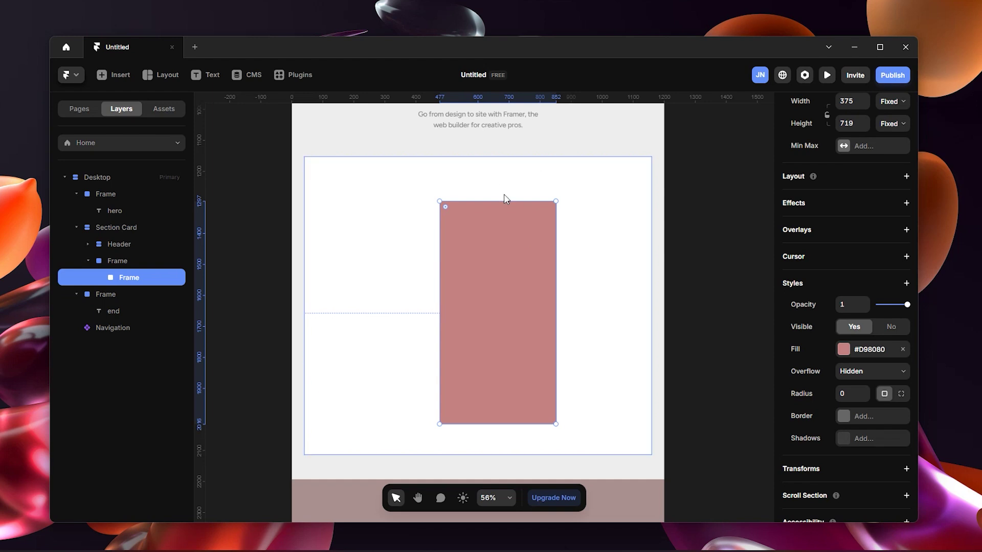
mouse_move(530, 260)
mouse_down()
mouse_move(515, 266)
mouse_move(506, 256)
mouse_move(521, 252)
mouse_move(514, 256)
mouse_up()
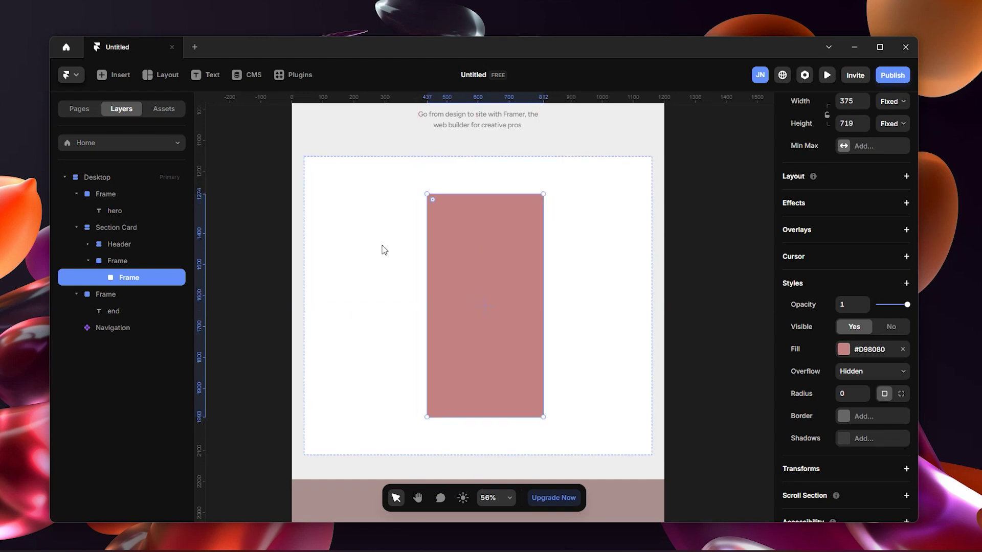
click(158, 262)
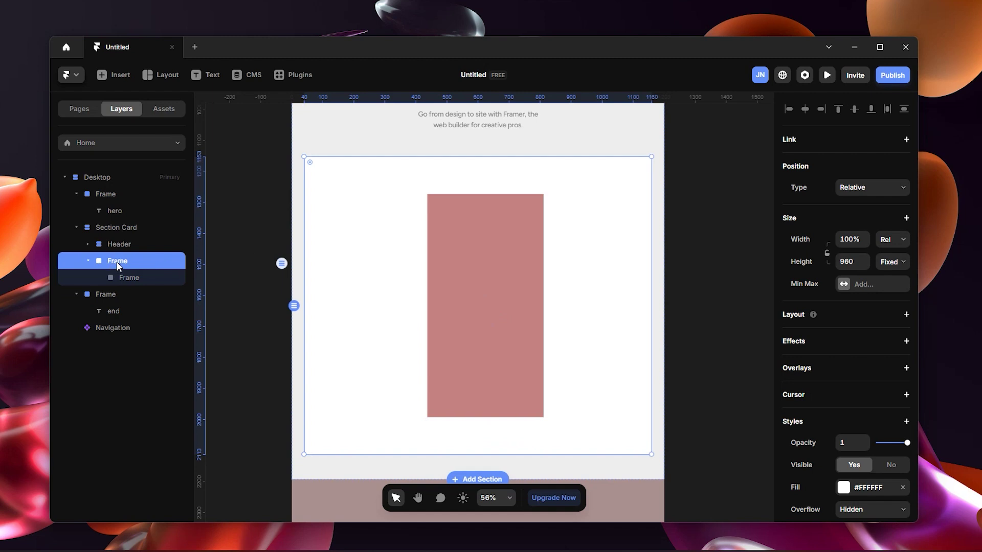
Add a stack layout to the white frame and set the pink card's width to 460.
click(906, 315)
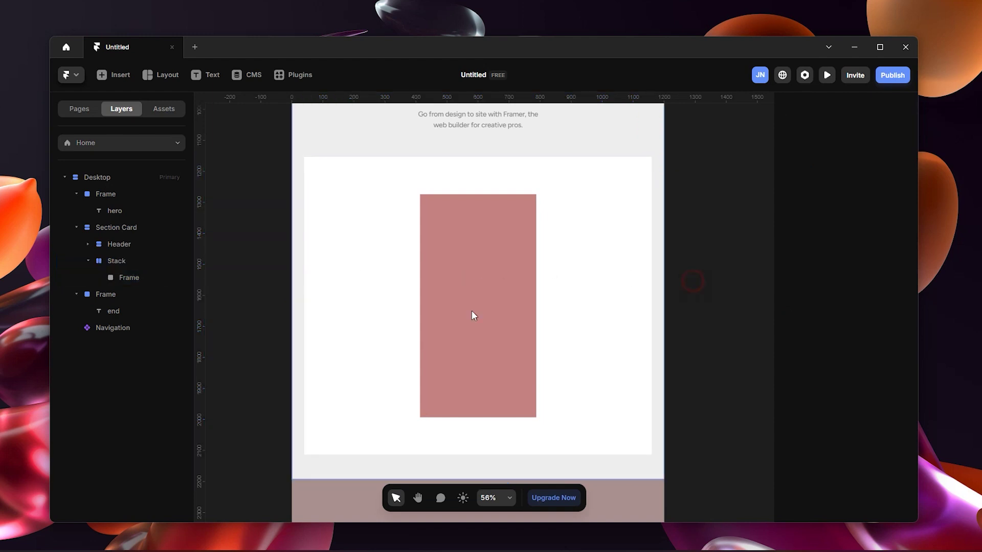
click(144, 277)
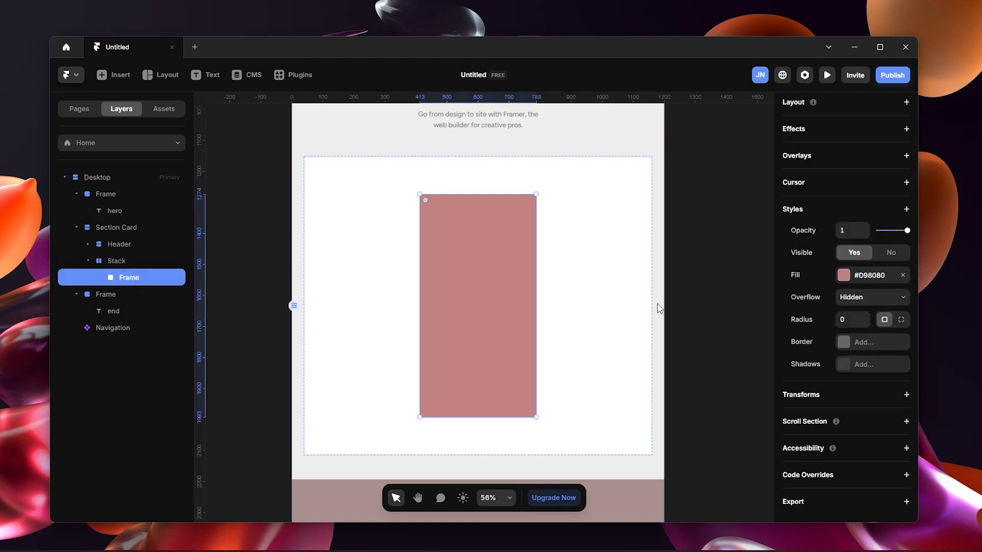
click(852, 243)
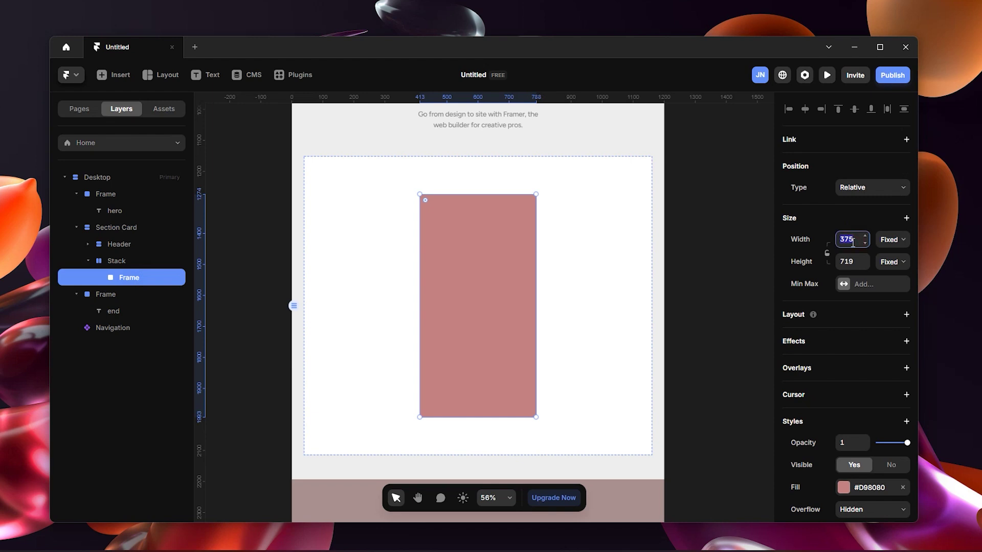
text(460)
key(Return)
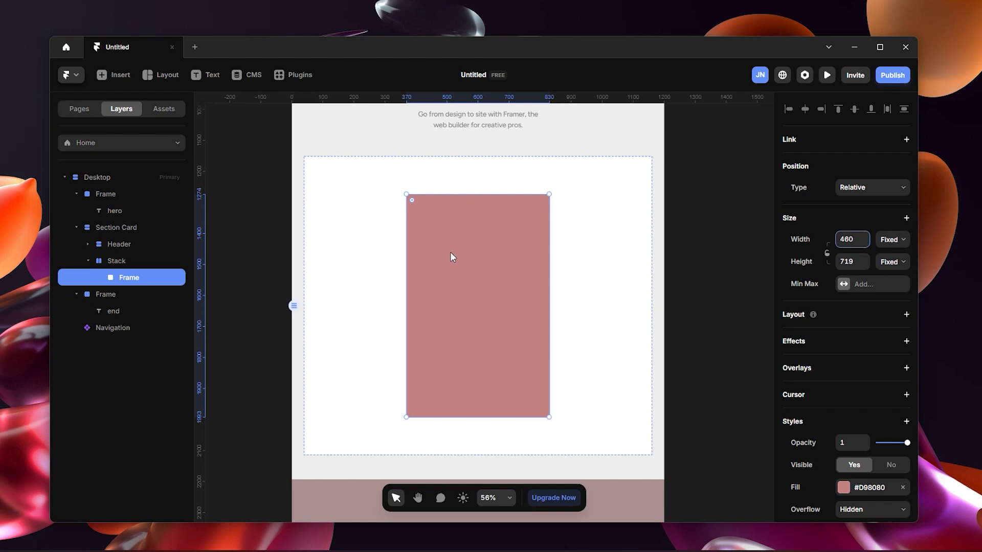
Draw a white box inside the pink card and give the card a stack layout.
key(f)
mouse_move(439, 221)
mouse_down()
mouse_move(477, 244)
mouse_move(503, 338)
mouse_move(523, 350)
mouse_up()
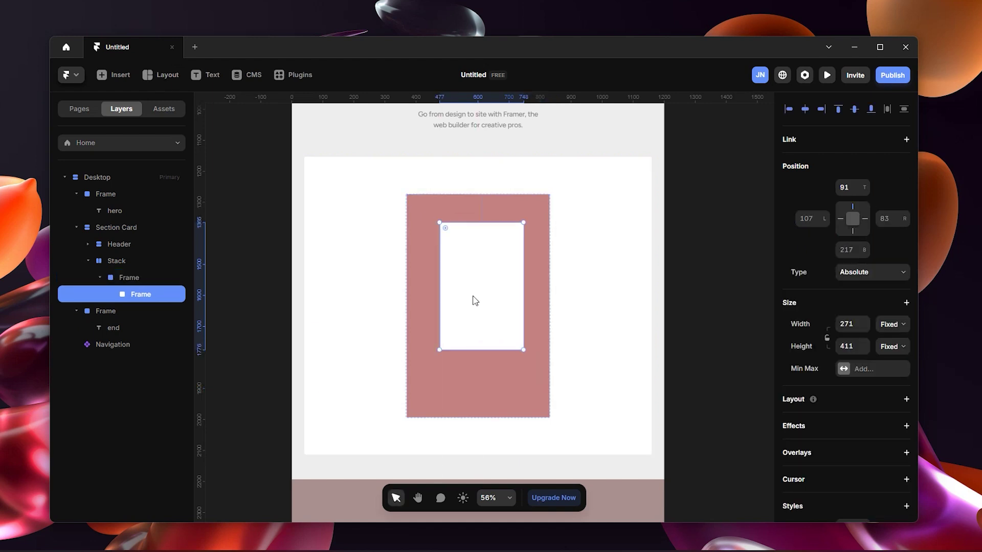
drag(478, 244, 483, 263)
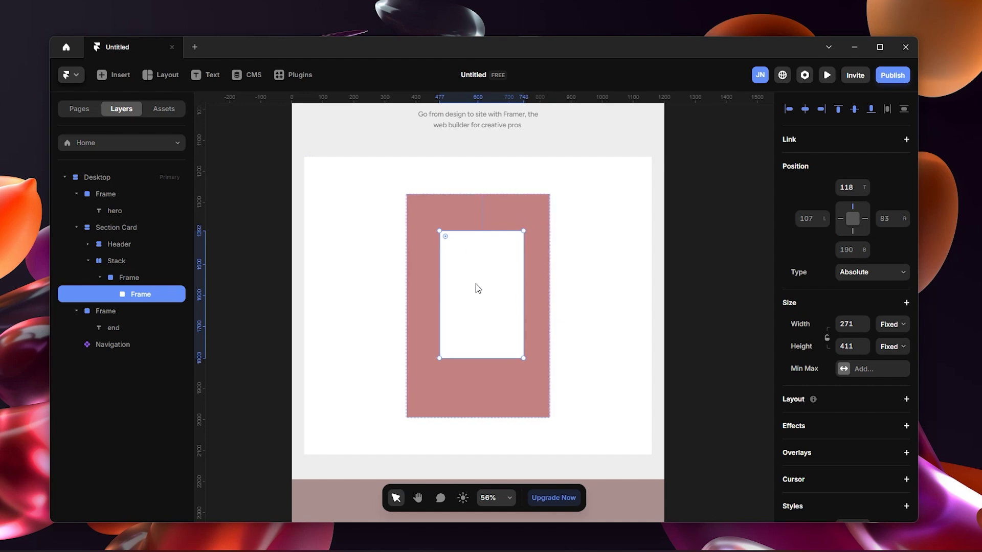
click(512, 210)
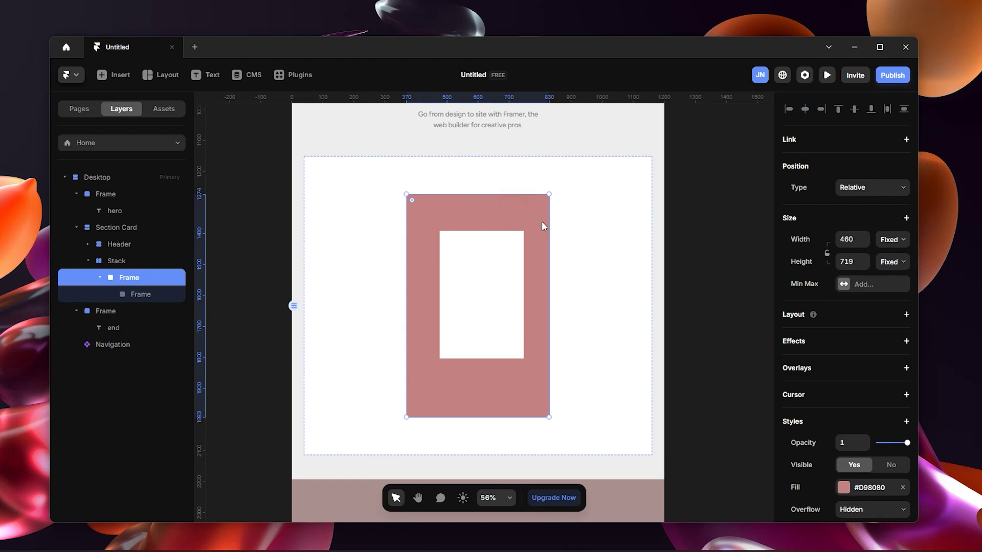
scroll(862, 409, down, 4)
scroll(863, 399, up, 3)
click(906, 315)
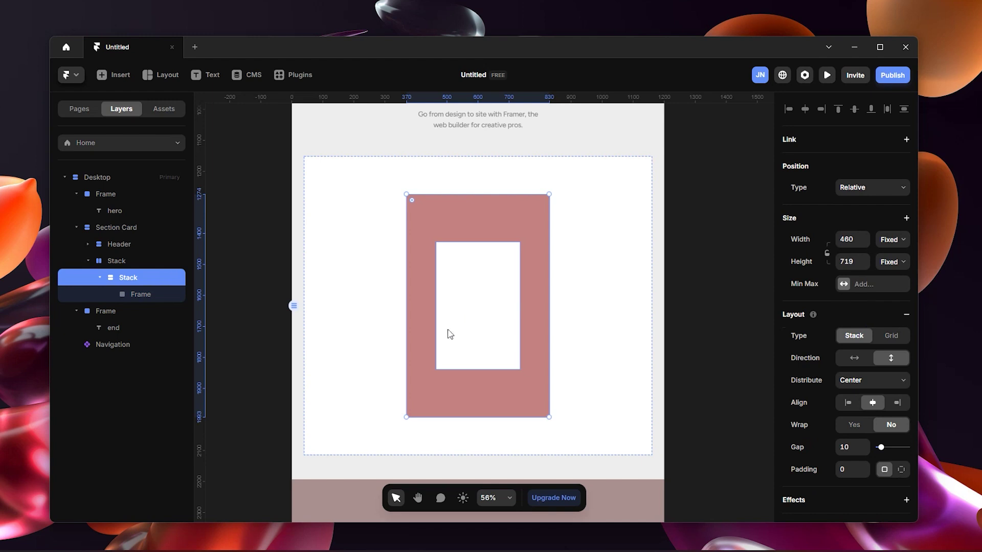
Rename the inner box 'content' and set its width to Fill.
click(154, 294)
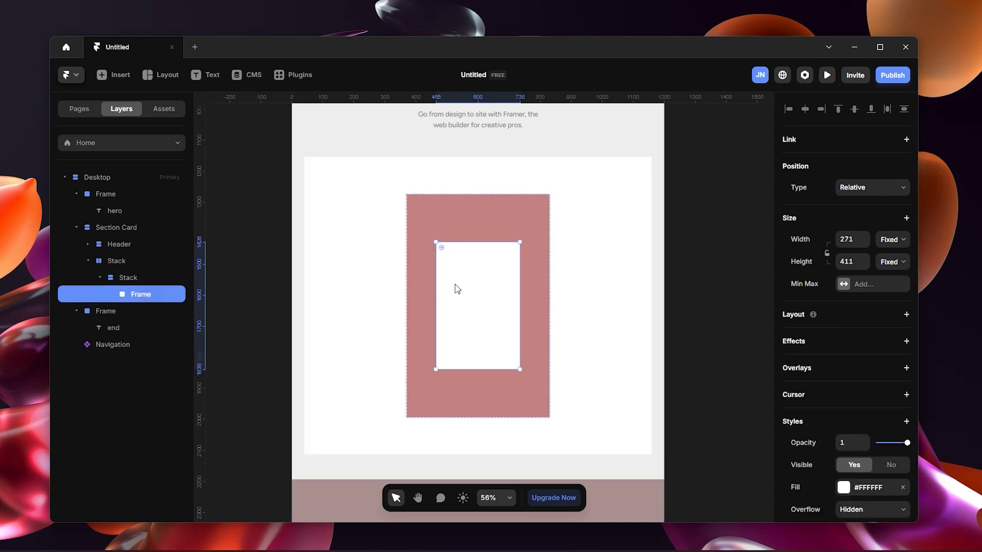
double_click(160, 296)
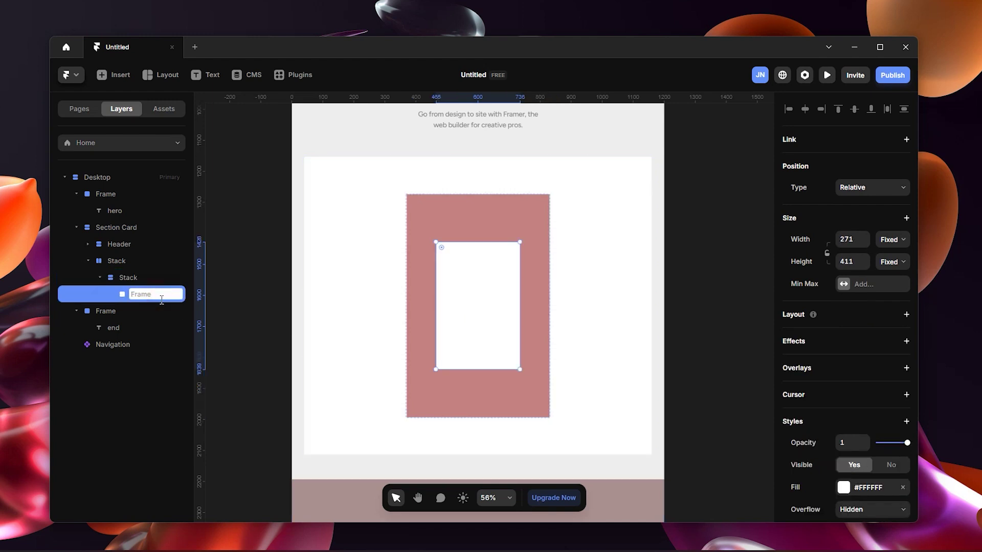
text(im)
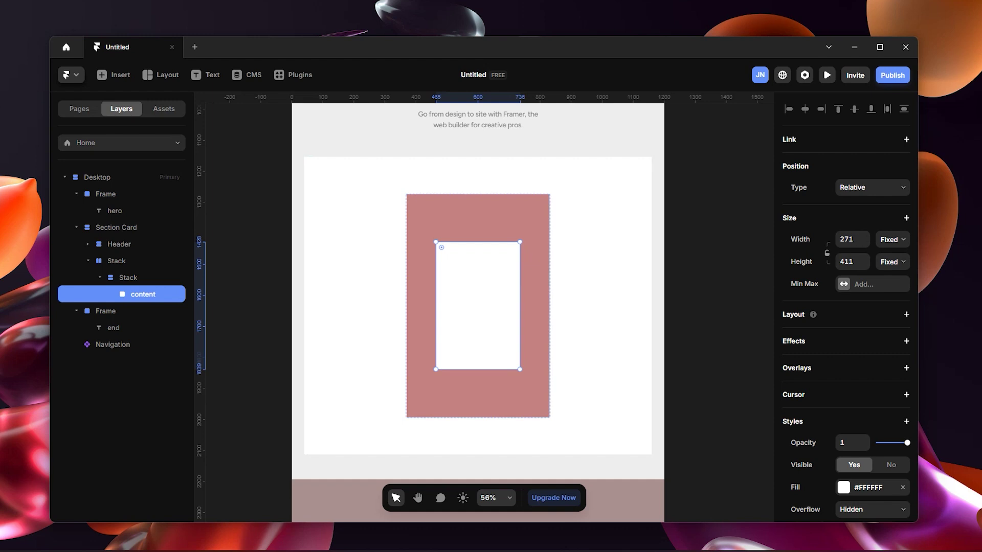
click(892, 239)
click(891, 280)
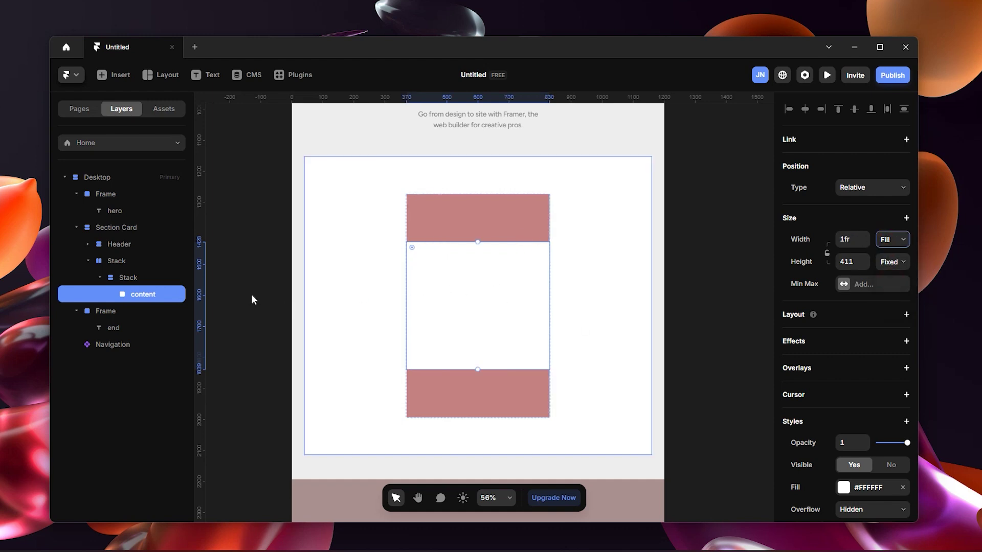
Shorten the content box to 384 tall, centred in the pink card.
click(138, 279)
click(153, 294)
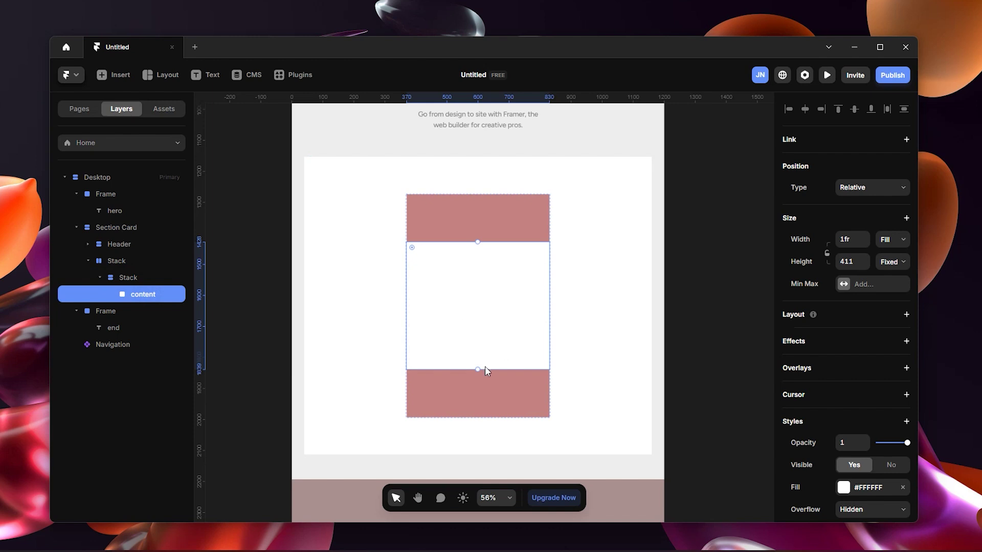
mouse_move(479, 370)
mouse_down()
mouse_move(482, 328)
mouse_move(483, 377)
mouse_move(479, 356)
mouse_move(482, 365)
mouse_up()
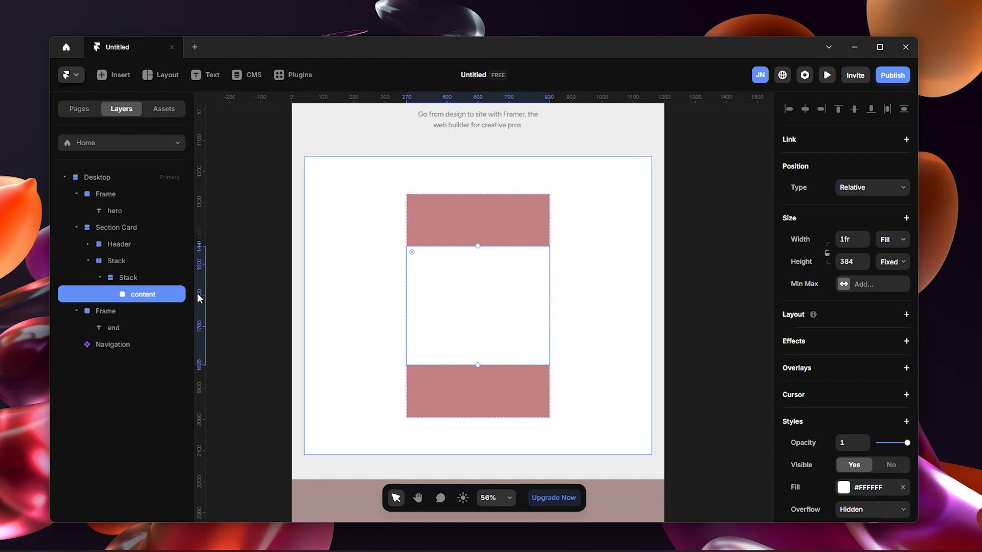
Duplicate the content frame with Ctrl+D.
click(126, 278)
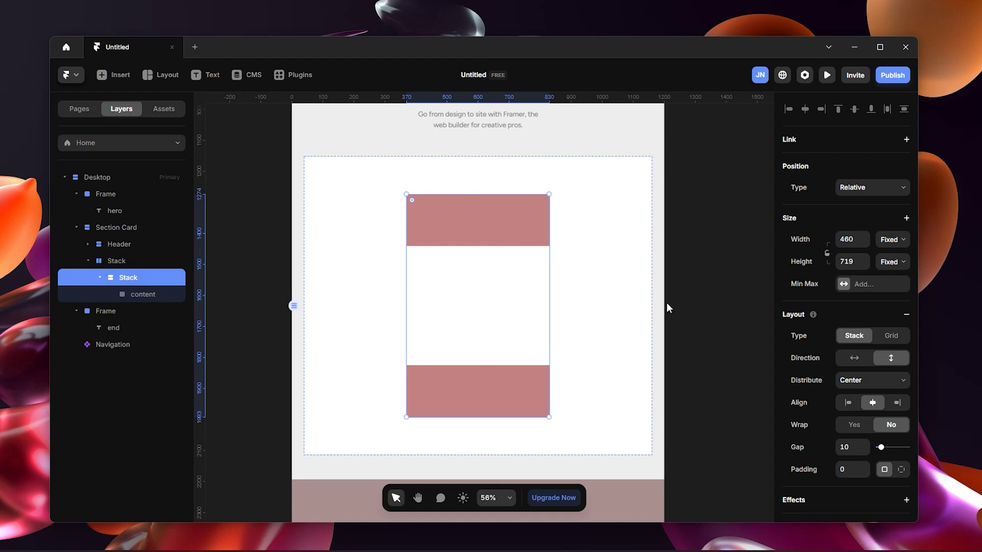
click(142, 294)
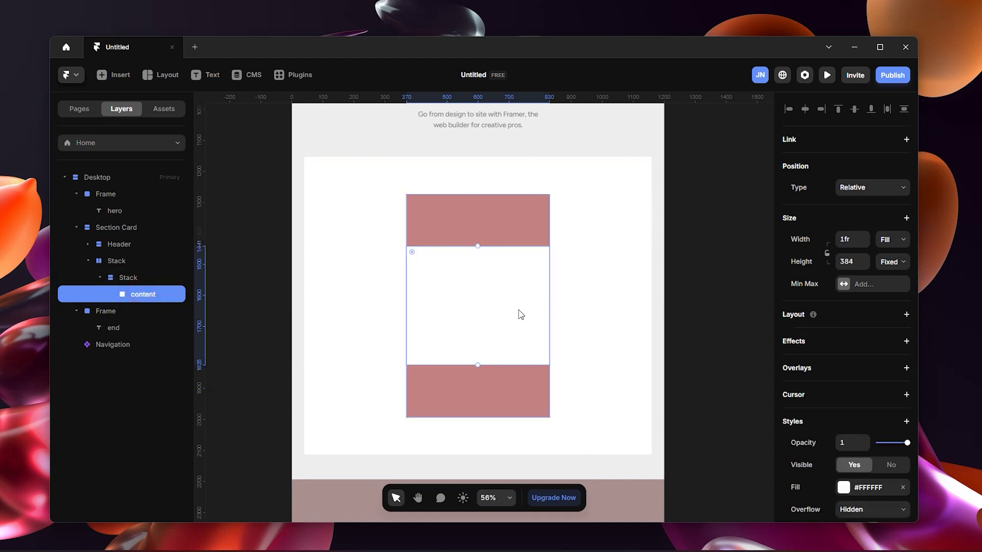
key(ctrl+d)
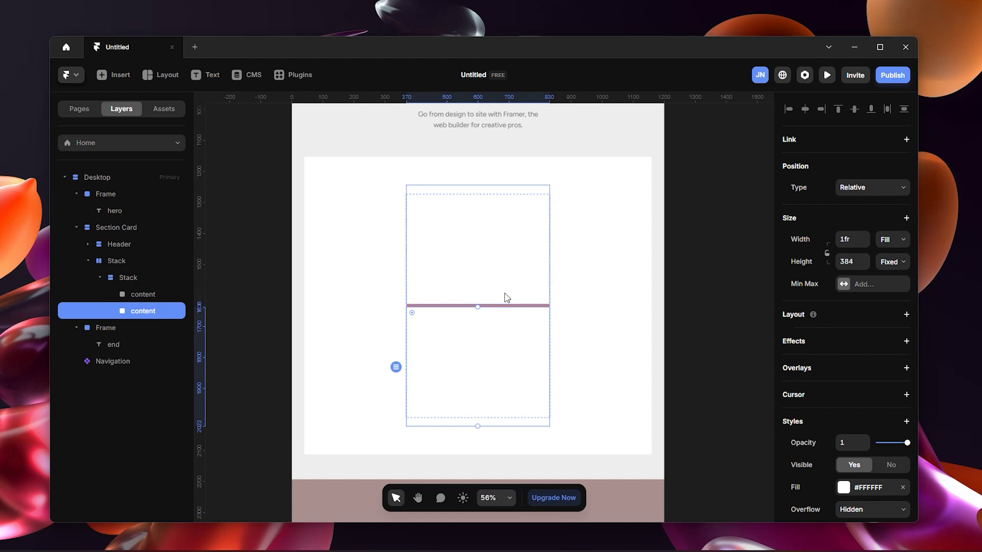
Set the inner stack's height to Fill.
click(129, 278)
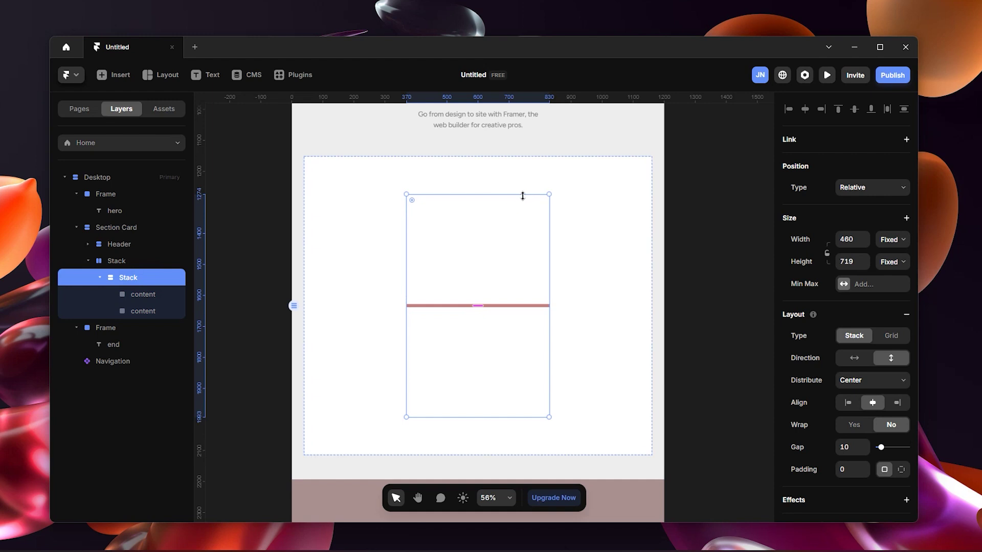
drag(496, 193, 501, 177)
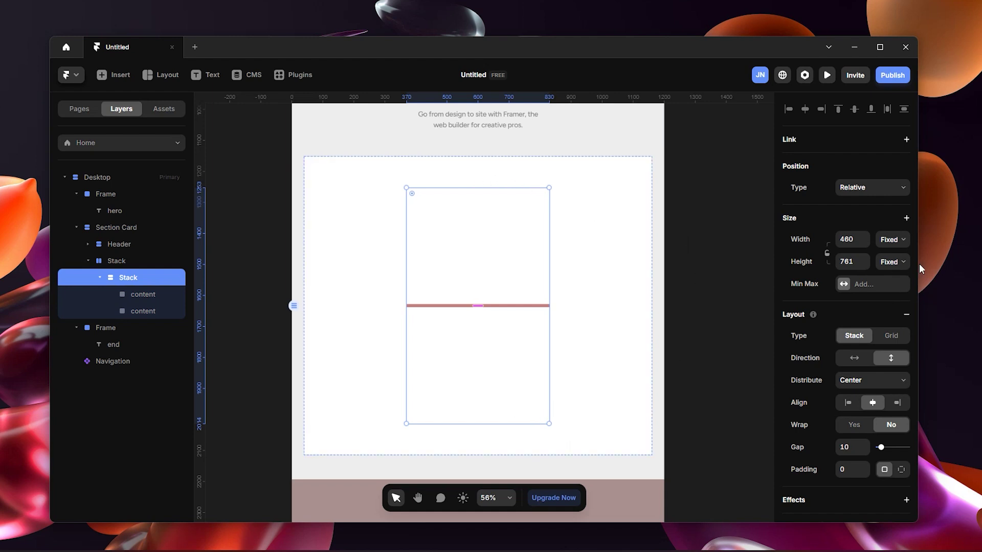
click(890, 262)
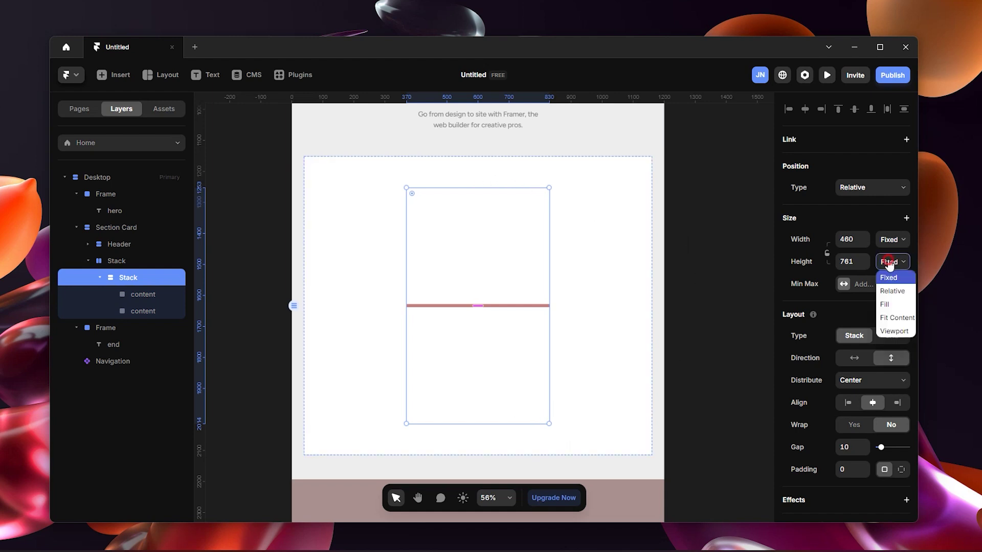
click(893, 304)
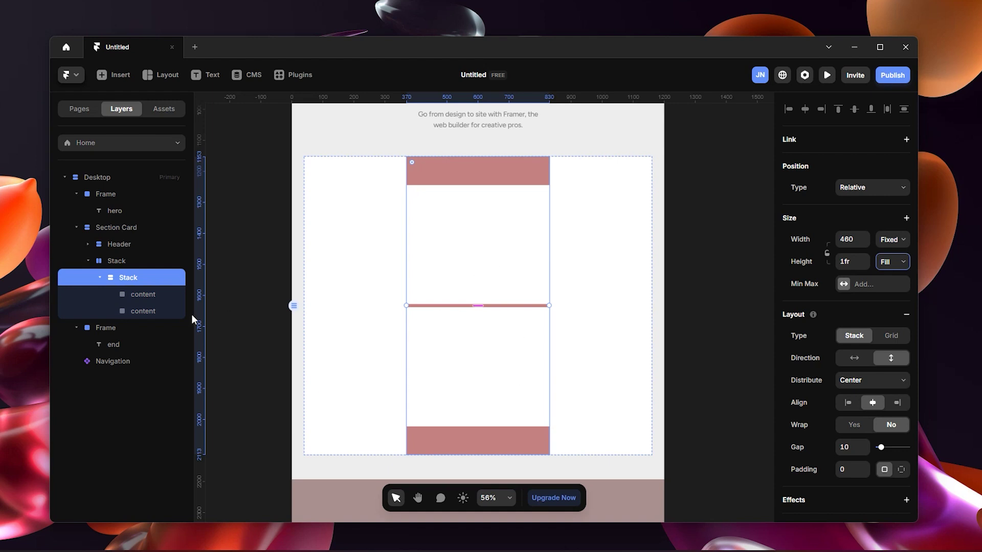
Set both content cards' heights to Fill (1fr).
click(149, 295)
shift+click(151, 311)
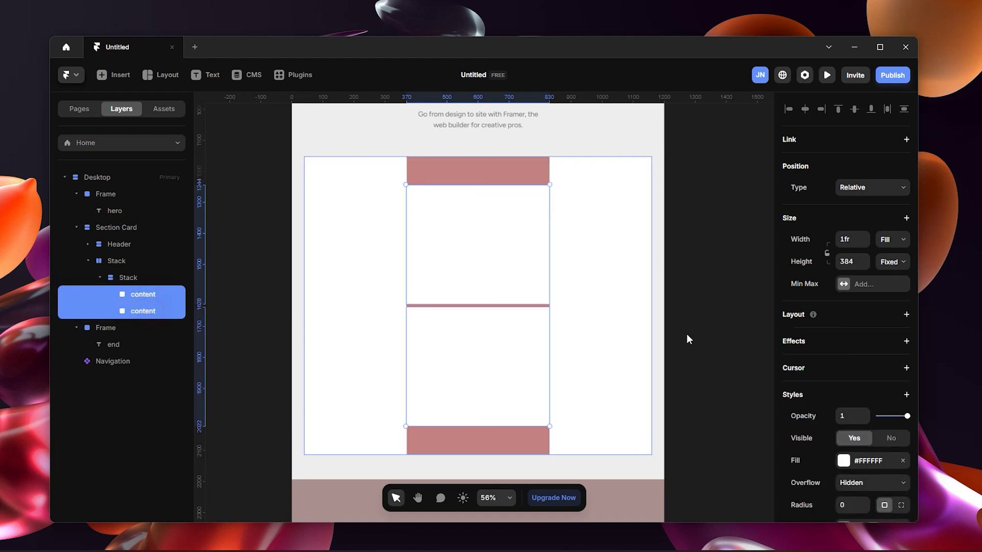
click(889, 261)
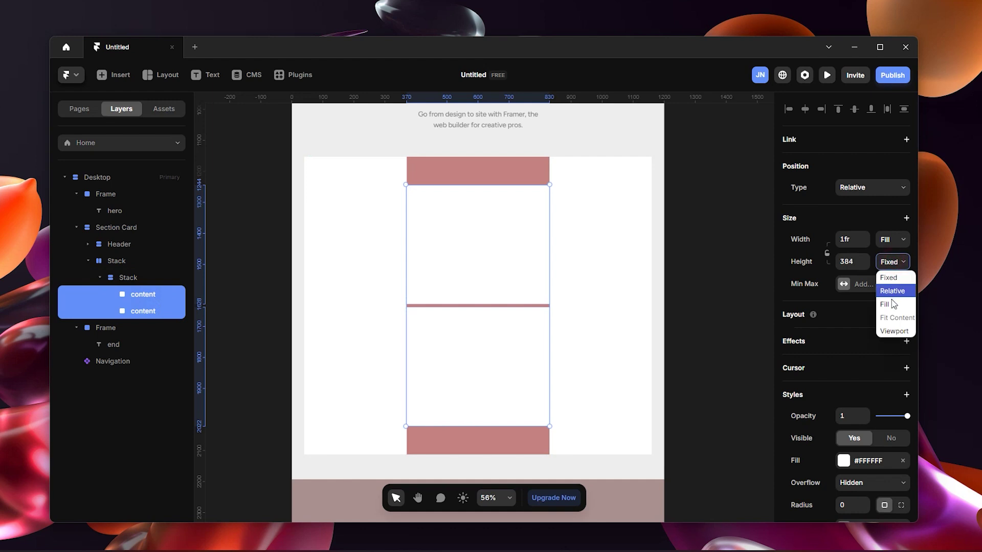
click(890, 304)
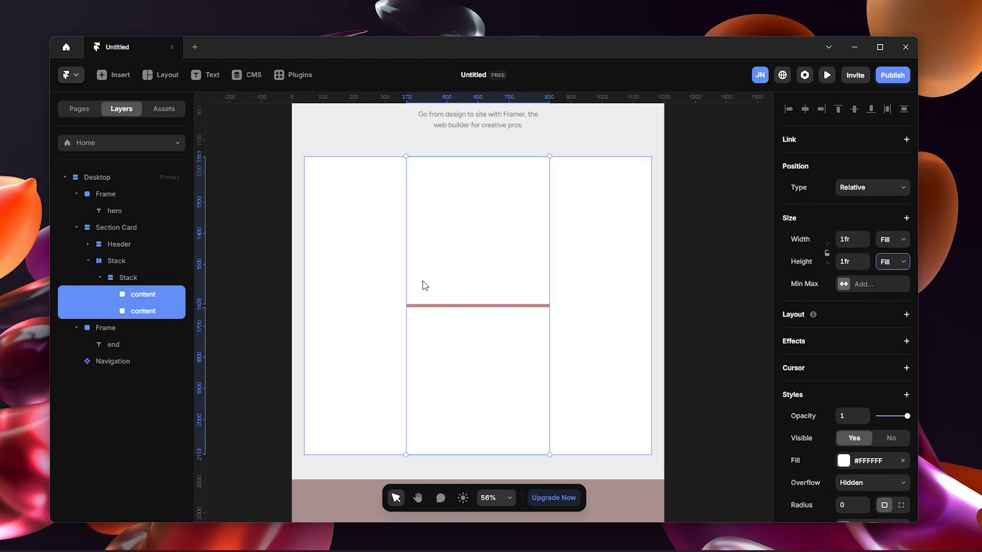
click(379, 231)
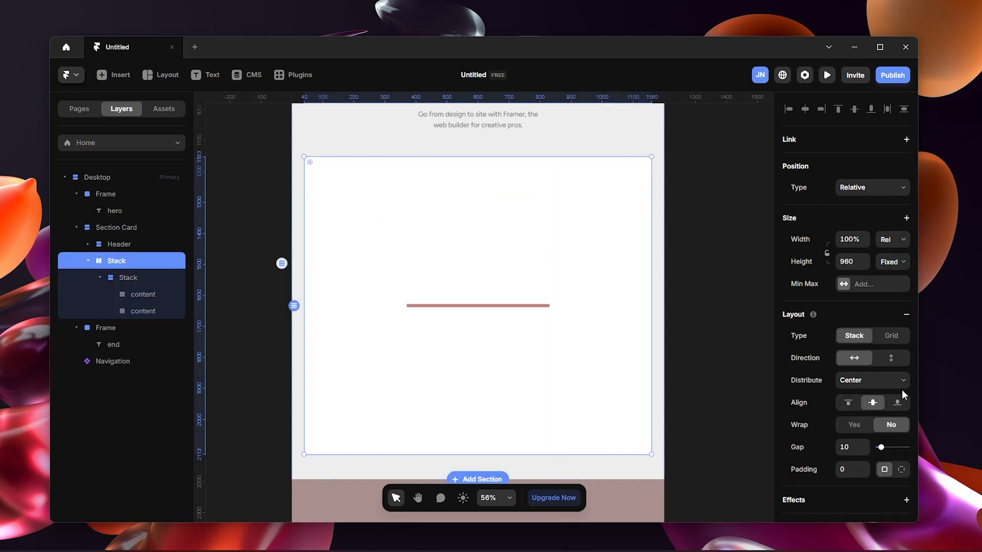
Remove the outer stack's white fill and the inner stack's #D98080 fill.
scroll(904, 394, down, 5)
click(901, 423)
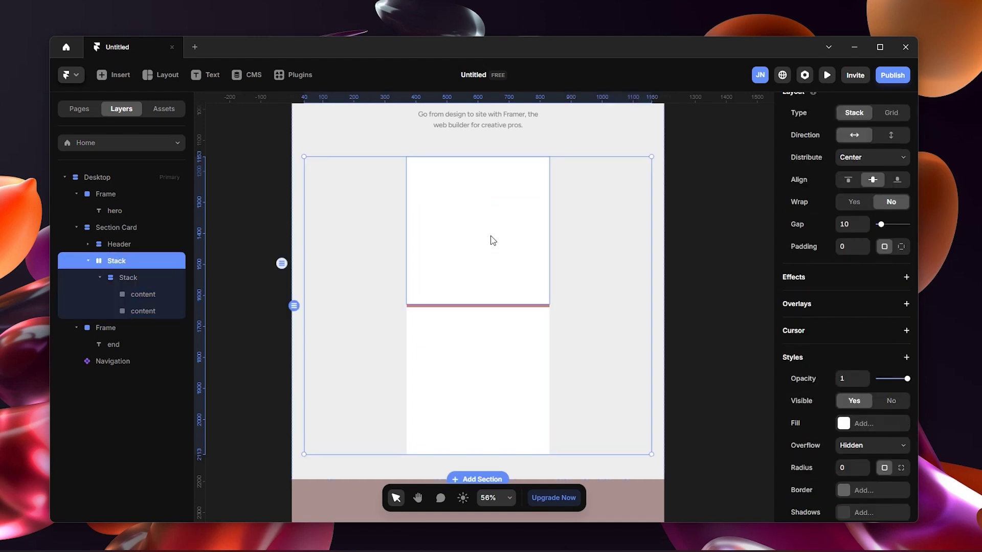
click(145, 278)
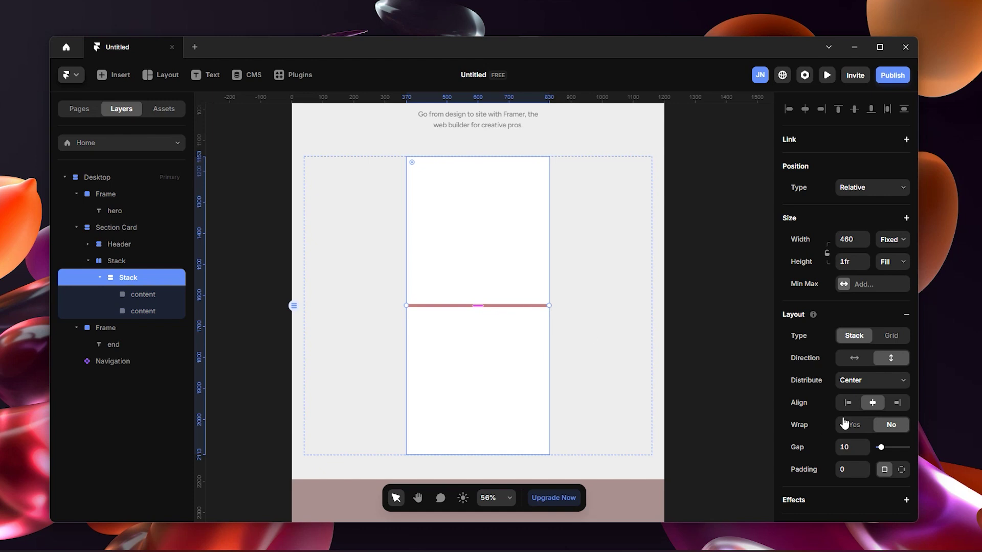
scroll(844, 424, down, 5)
click(903, 367)
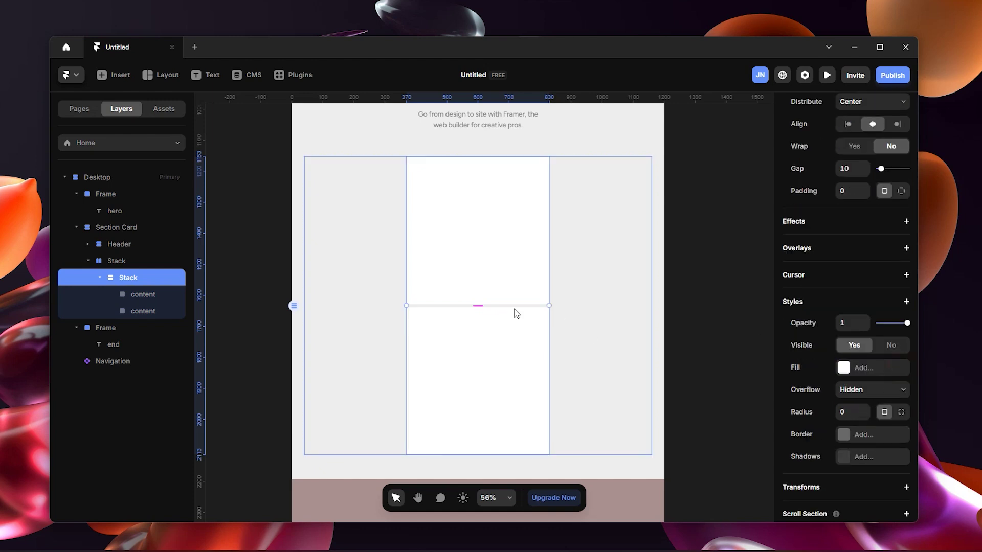
Select the inner stack layer and begin renaming it.
click(633, 269)
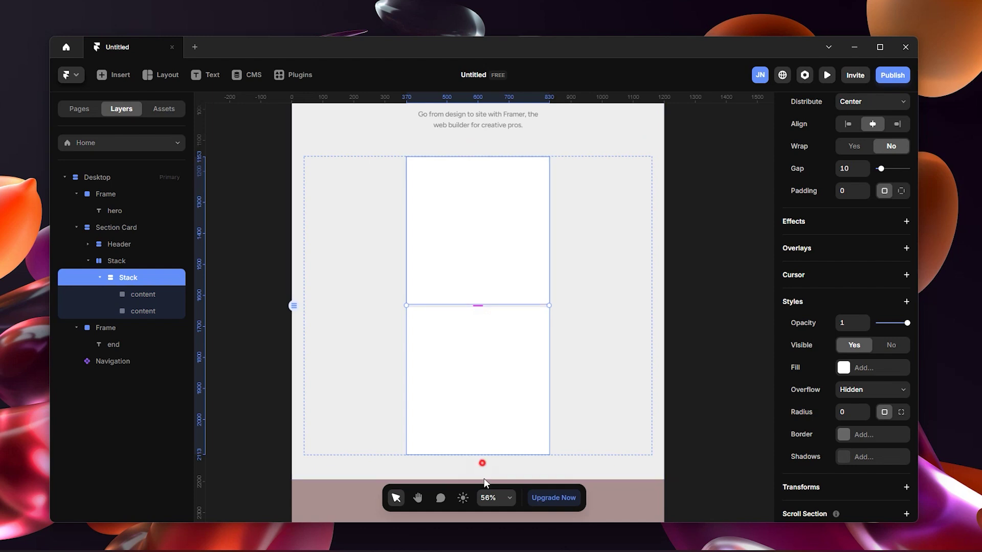
click(492, 404)
click(572, 355)
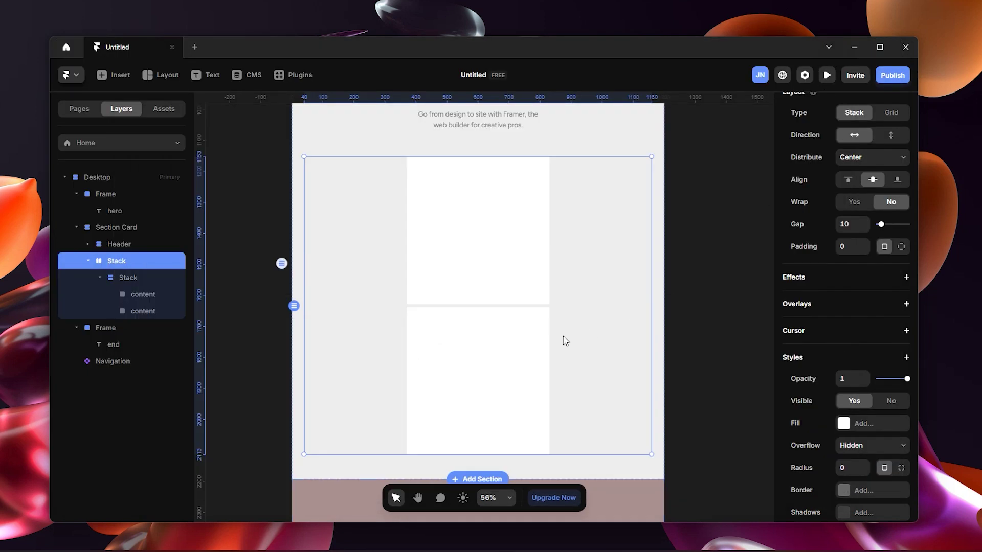
click(143, 281)
double_click(142, 281)
Name the inner stack 'column right' and duplicate it to make a second column of cards.
text(col)
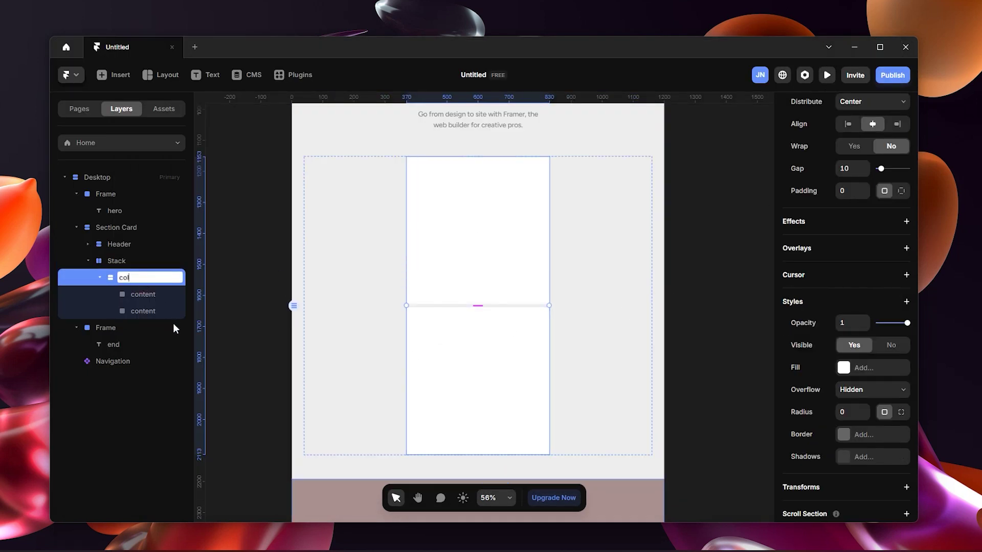
text(umn right)
key(Return)
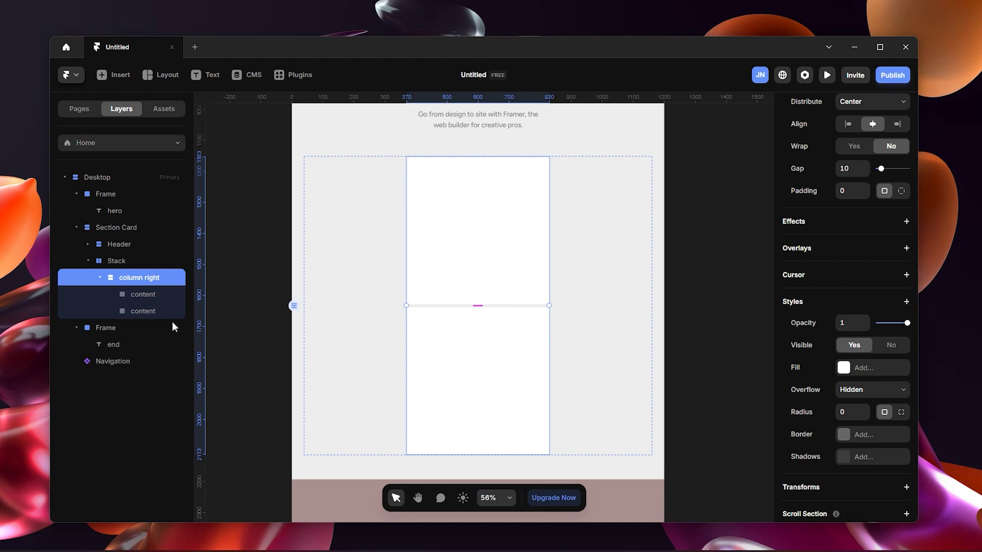
key(ctrl+d)
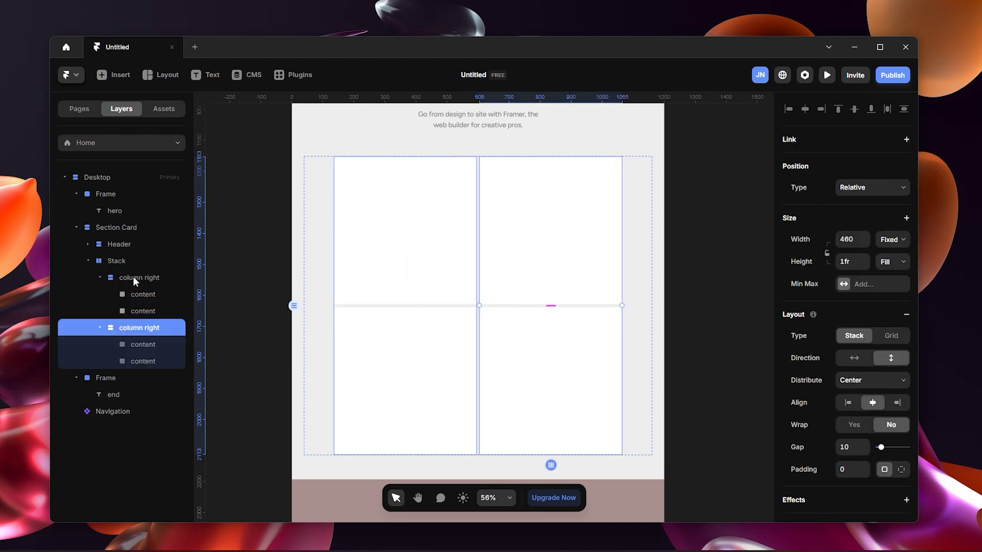
Rename the outer stack to 'container'.
double_click(132, 262)
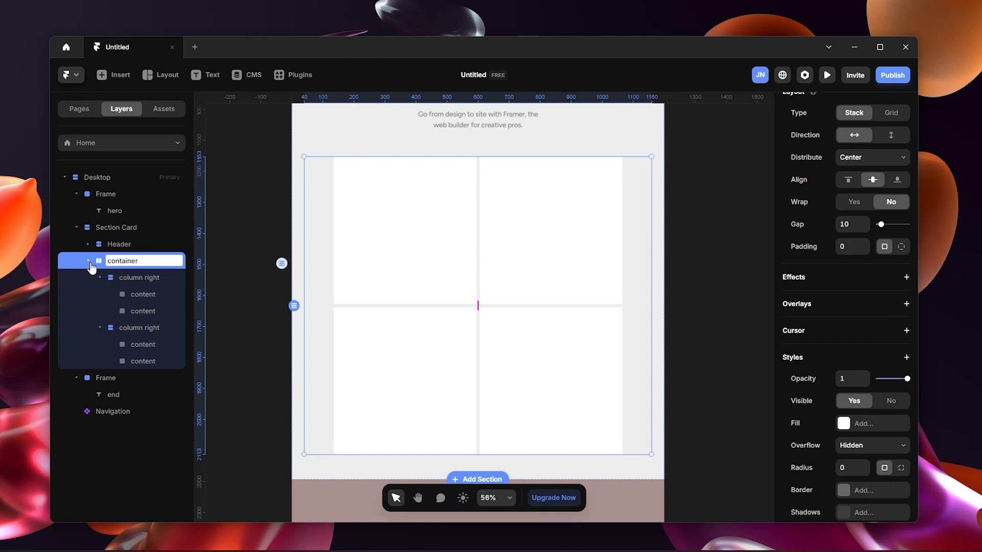
scroll(891, 413, down, 2)
scroll(885, 355, up, 4)
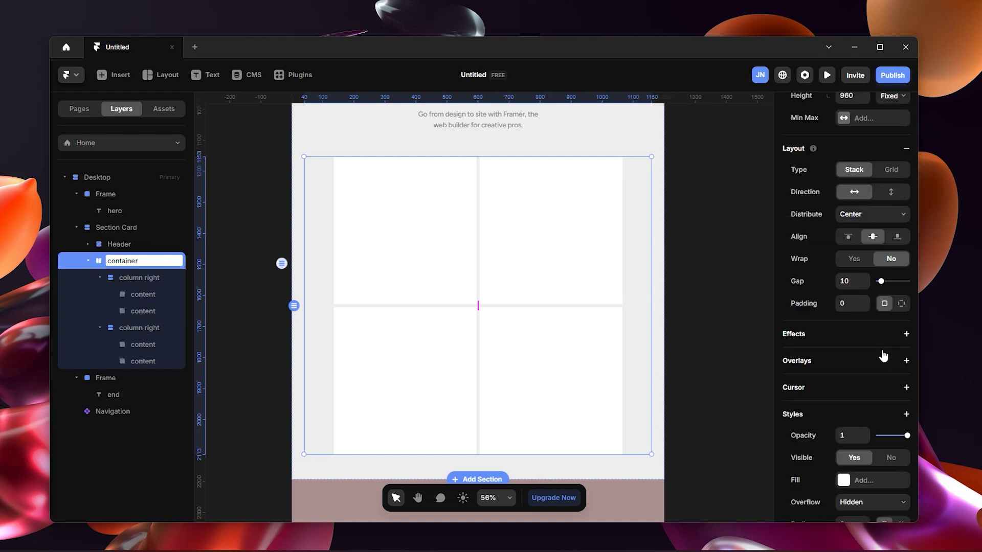
click(748, 321)
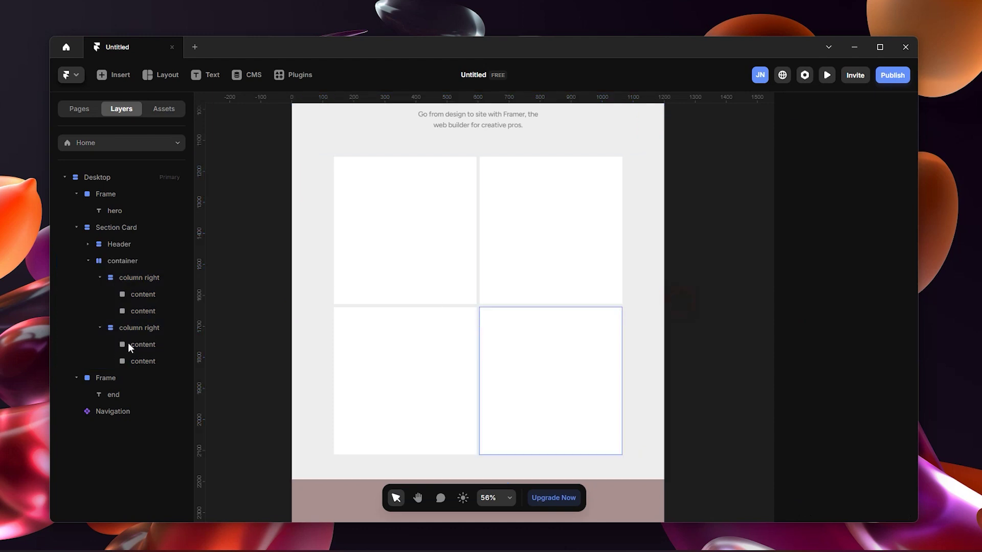
Rename the first of the two 'column right' stacks to 'column left'.
double_click(163, 328)
click(164, 328)
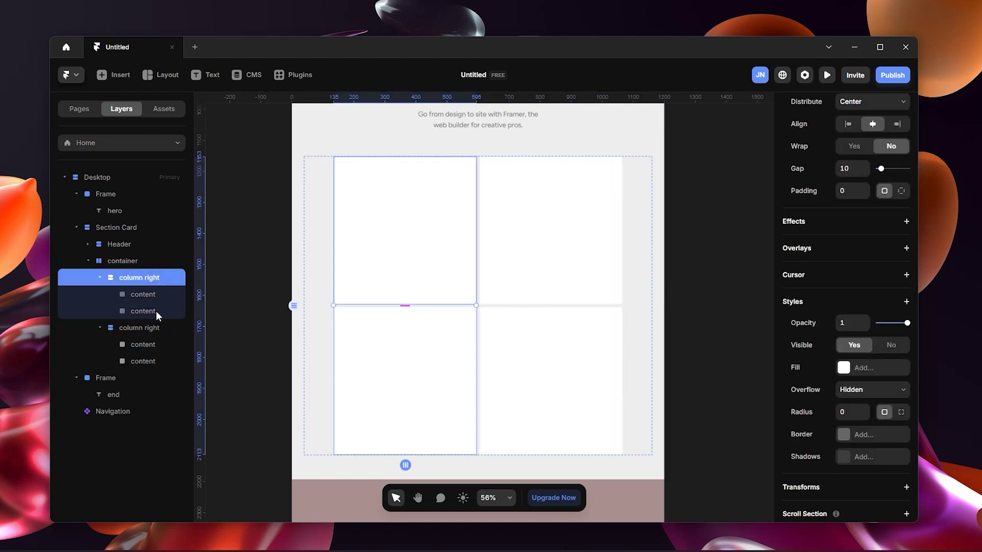
double_click(160, 277)
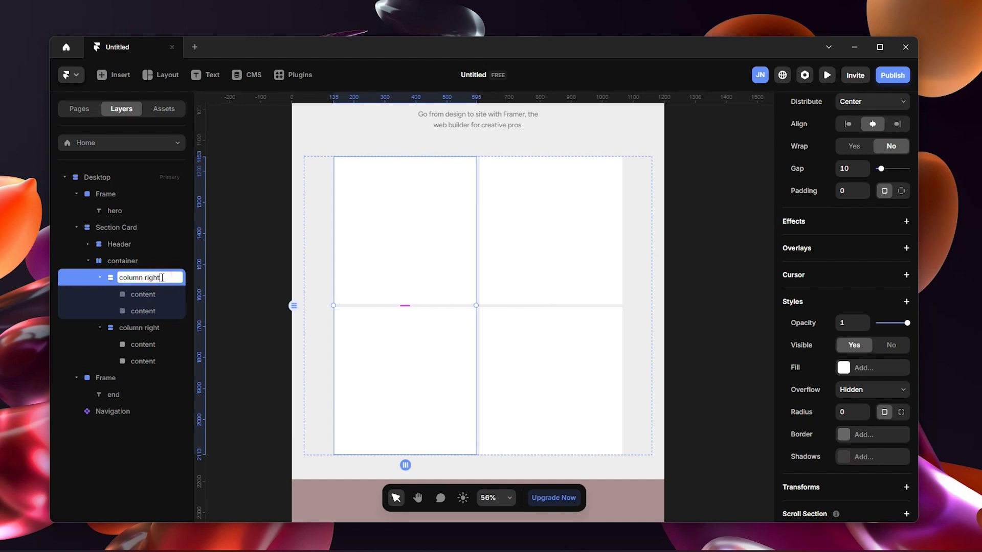
click(149, 280)
double_click(152, 277)
text(left)
key(Return)
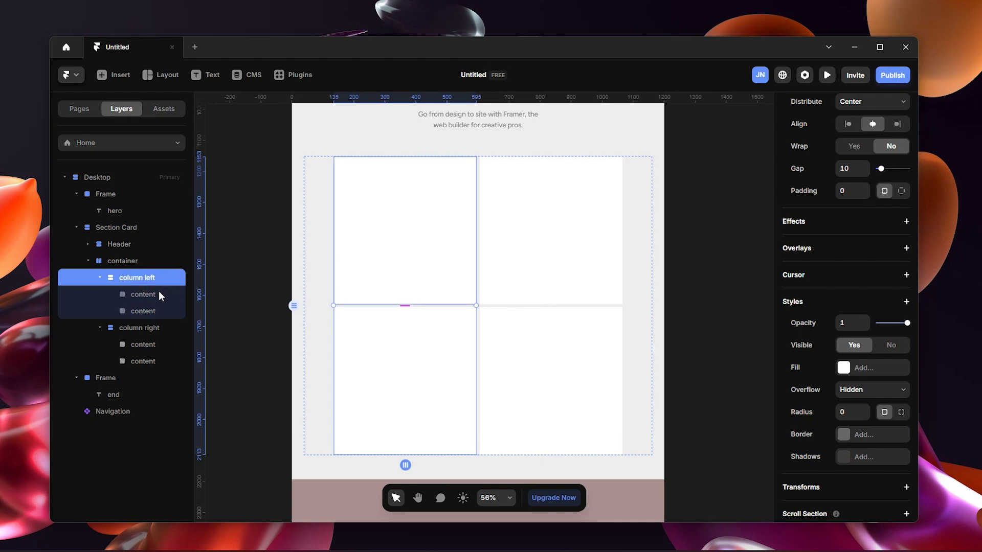
click(729, 306)
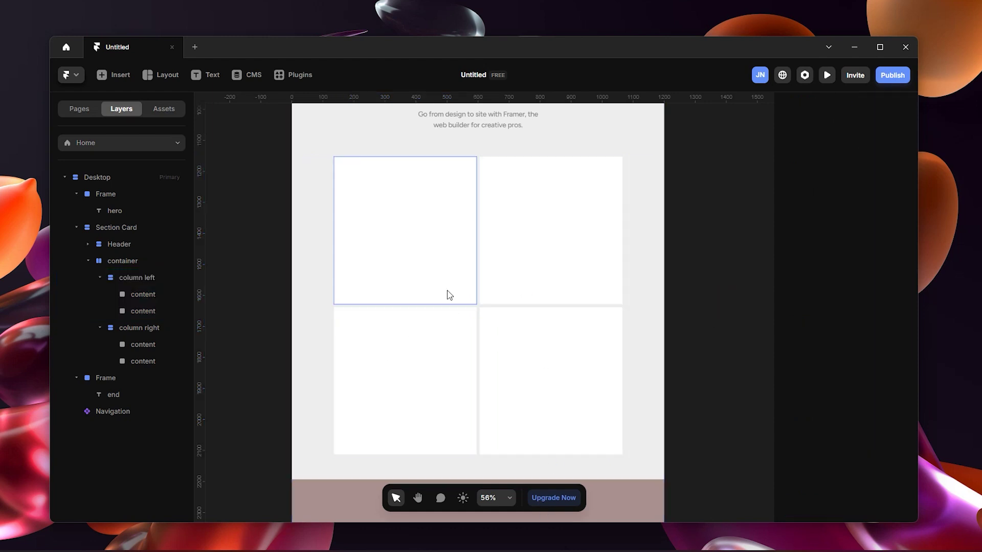
click(543, 271)
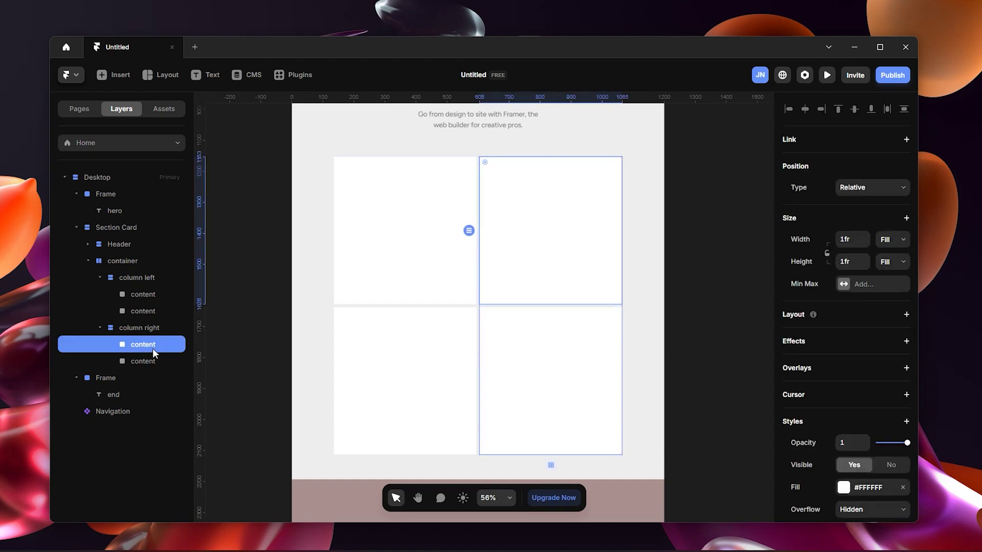
Set the top-right card's height to 2fr so it is taller than the card below.
click(849, 239)
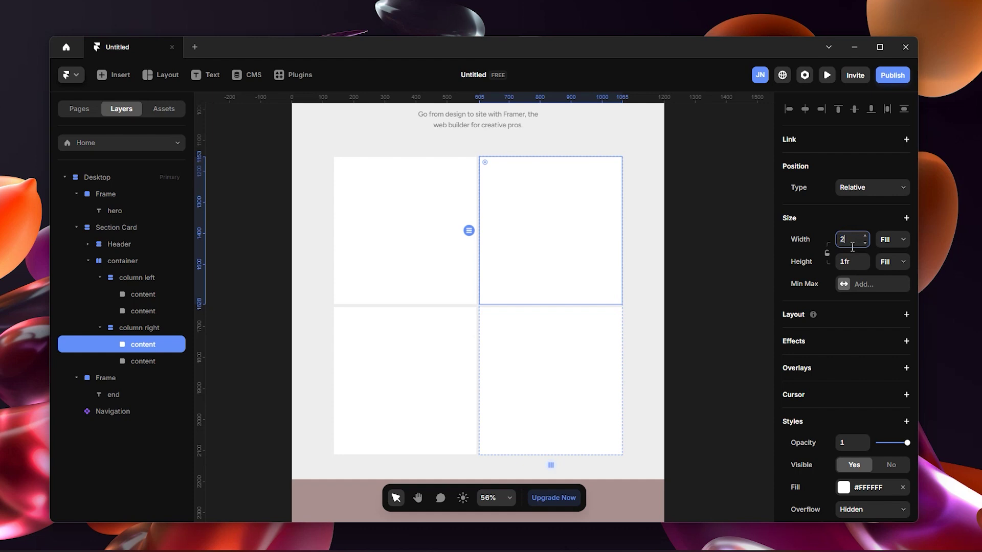
key(Return)
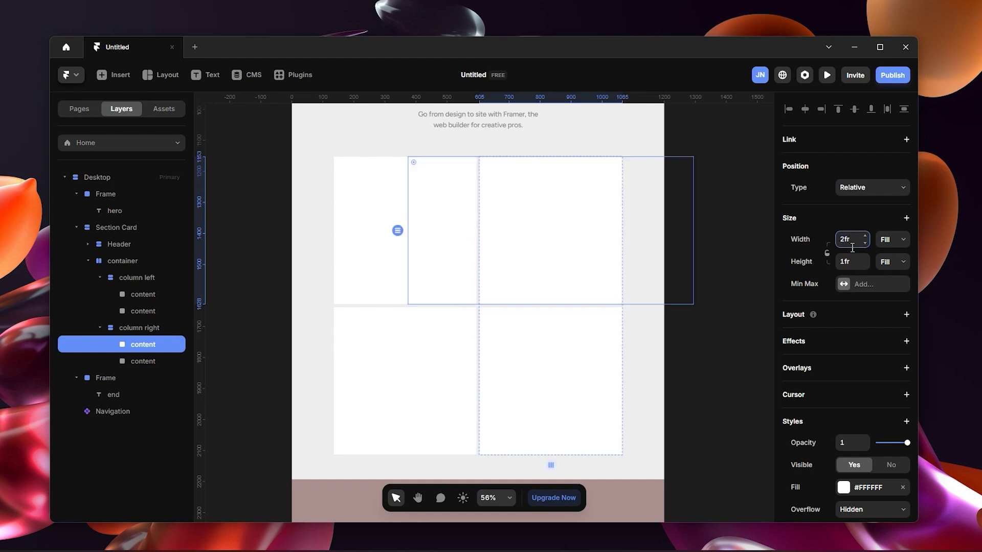
key(ctrl+z)
click(853, 259)
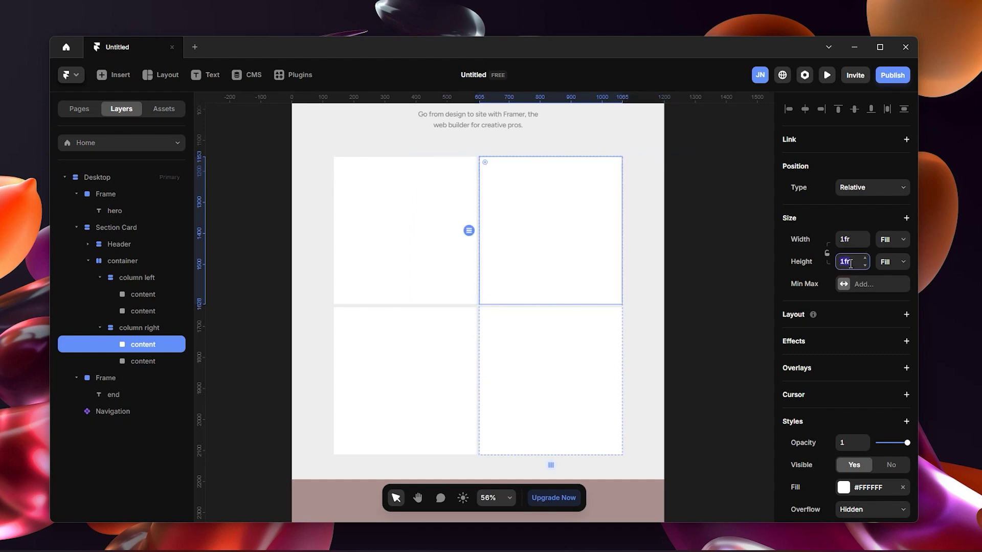
click(724, 316)
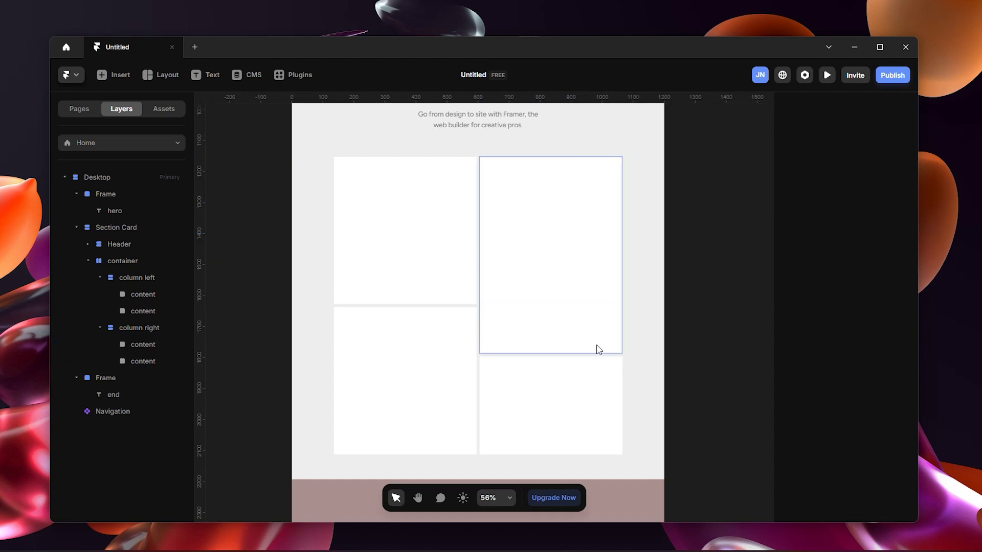
click(574, 395)
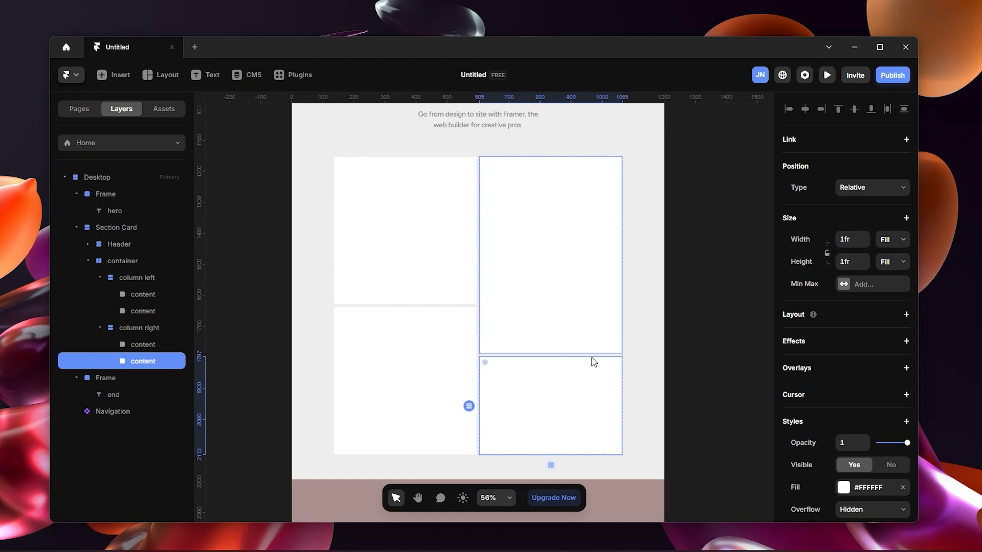
click(548, 292)
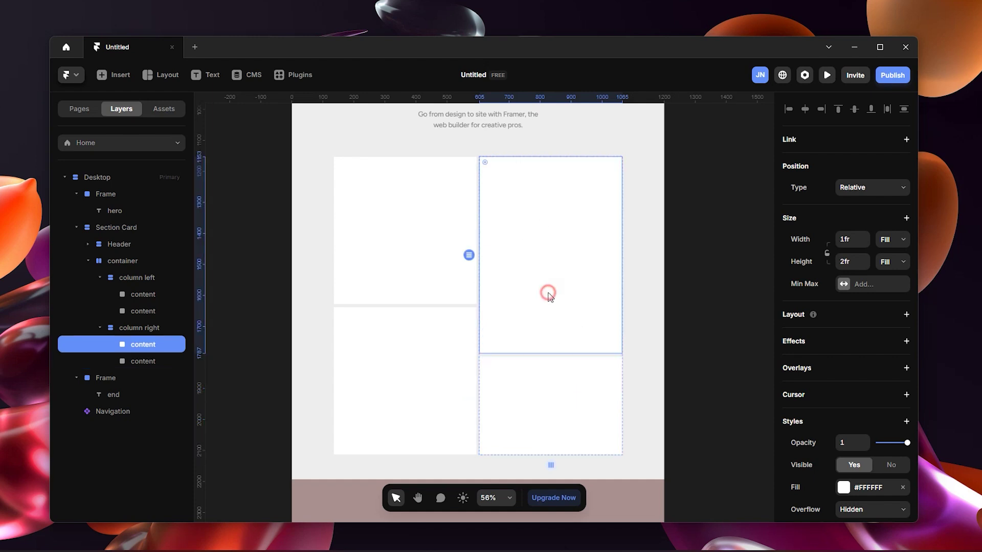
click(555, 390)
Duplicate the bottom-right card and move the short copy to the top of the right column.
key(ctrl+d)
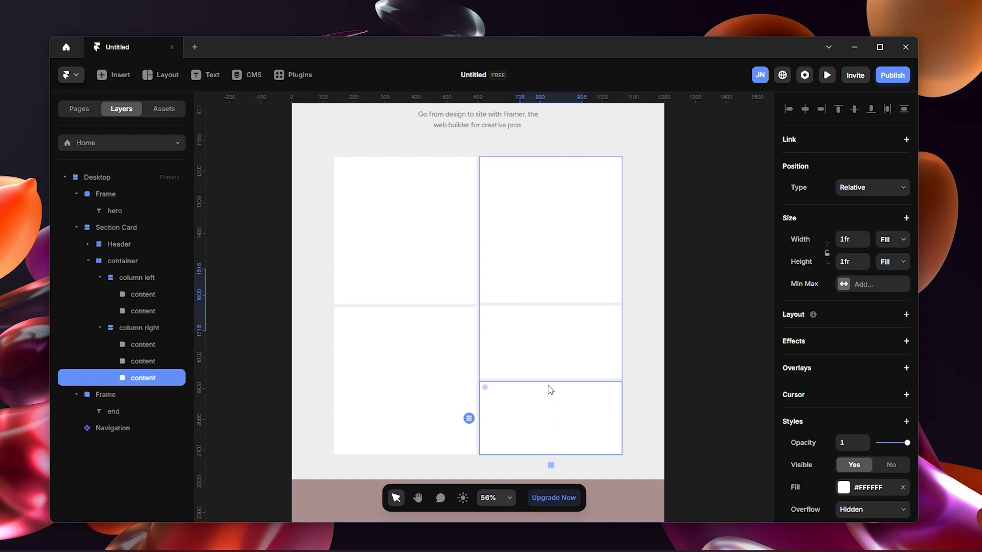
click(561, 333)
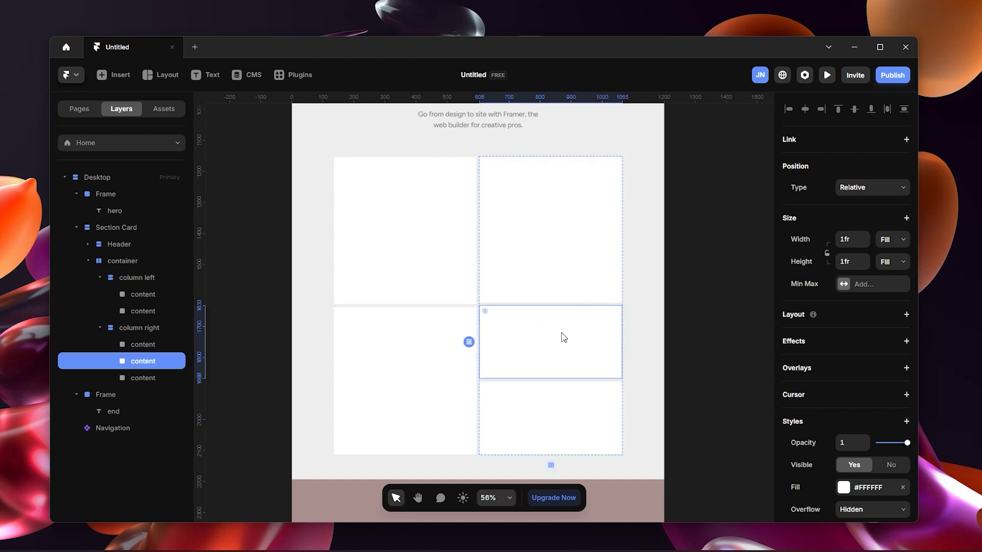
scroll(563, 337, up, 2)
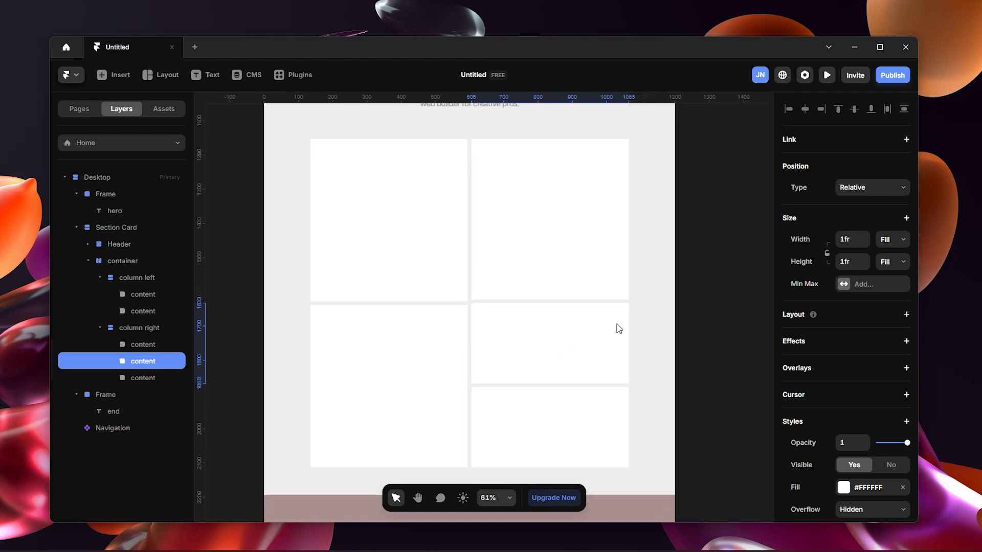
click(539, 435)
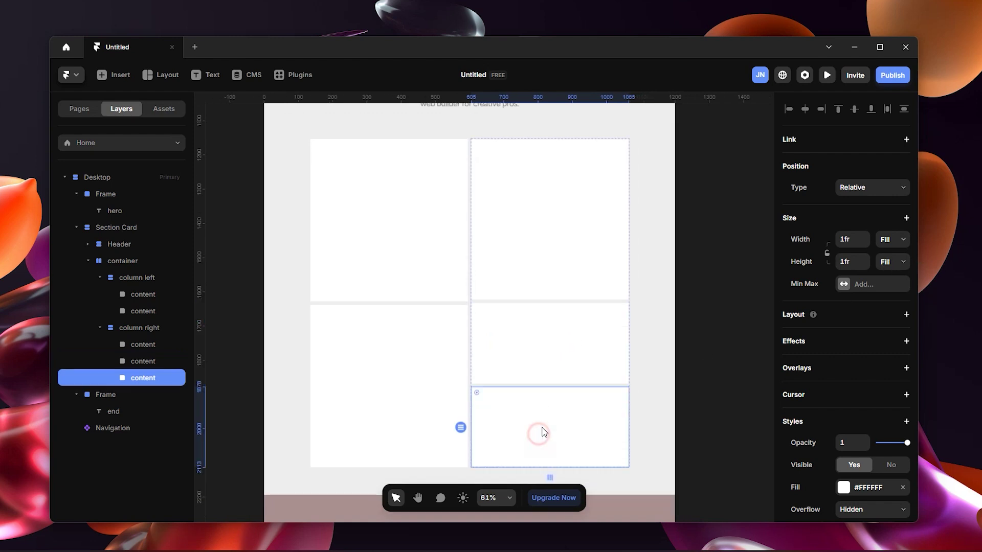
click(545, 336)
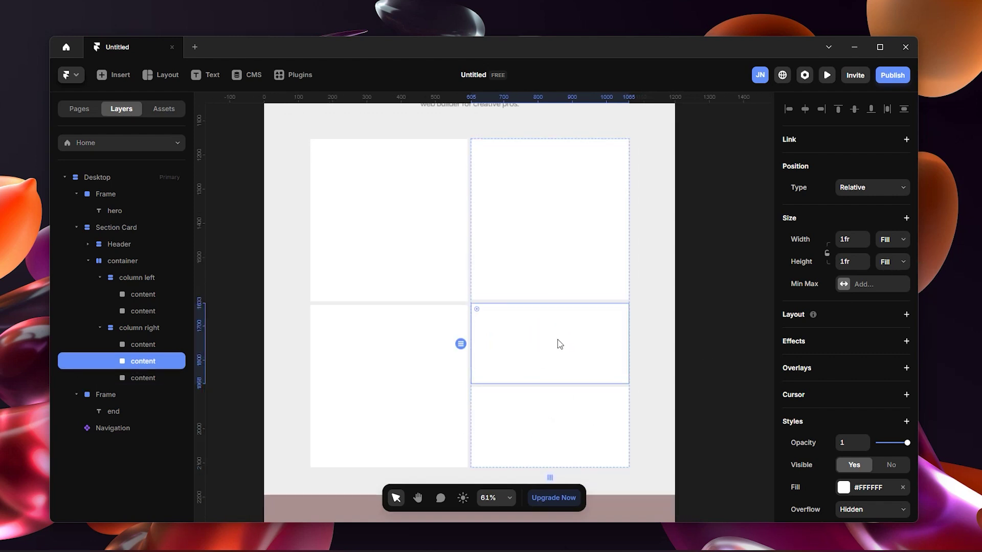
click(558, 358)
key(Up)
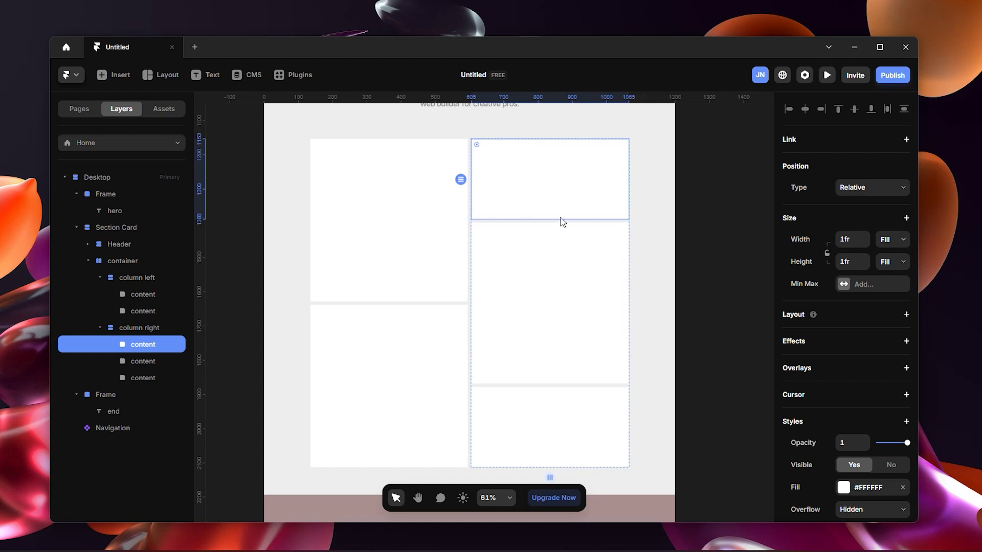
scroll(552, 332, down, 2)
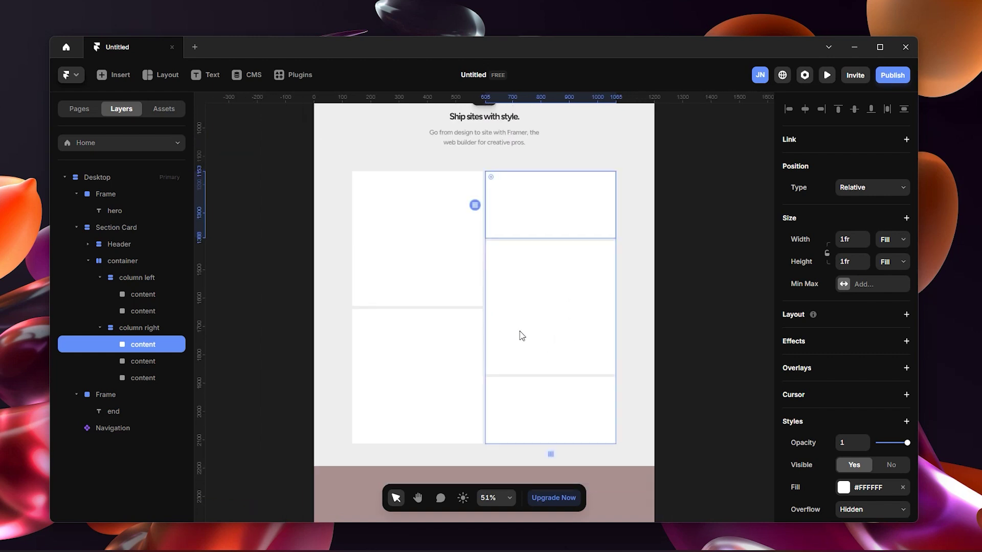
click(714, 274)
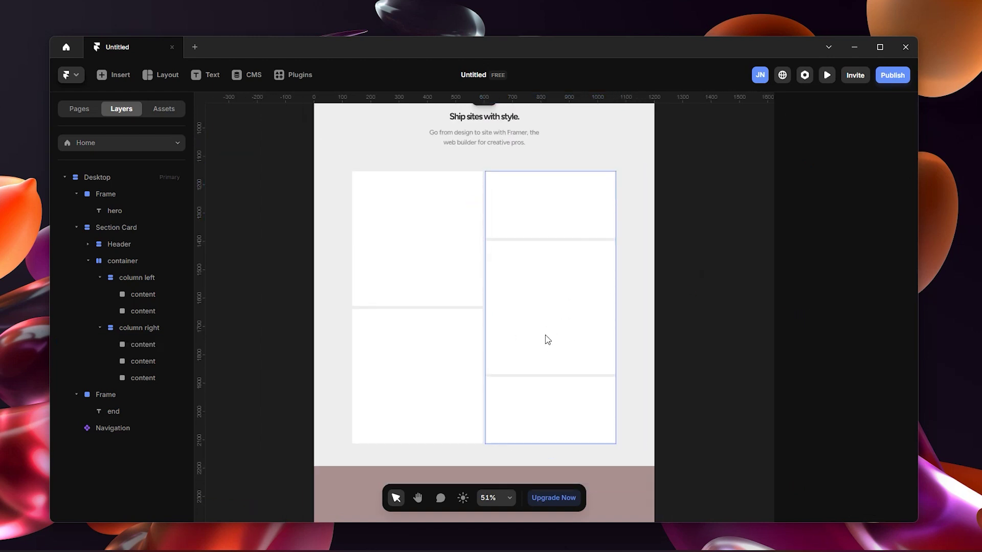
scroll(545, 342, up, 2)
scroll(547, 333, up, 2)
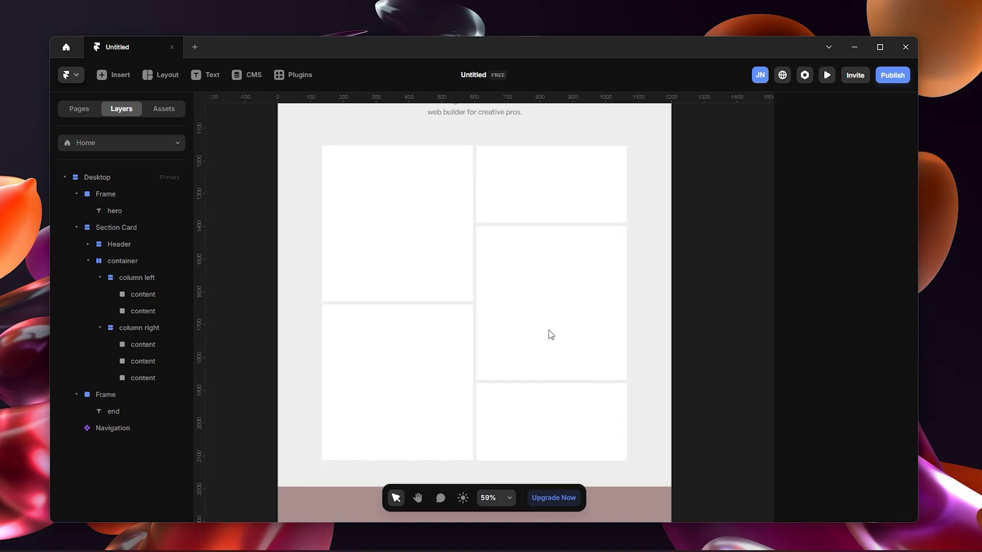
Set the bottom right card's height to 0.7fr and compare the right column's card heights.
click(550, 425)
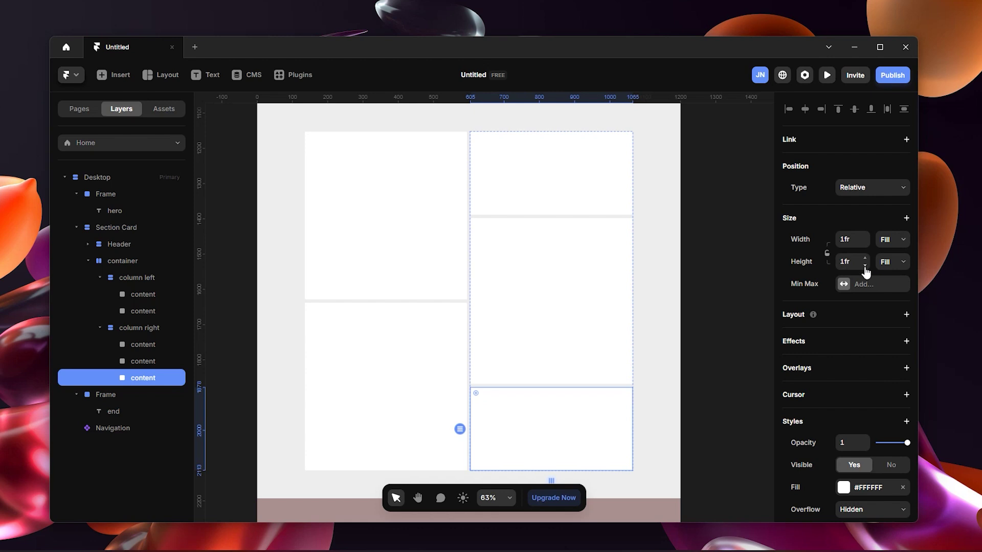
click(850, 262)
text(.7fr)
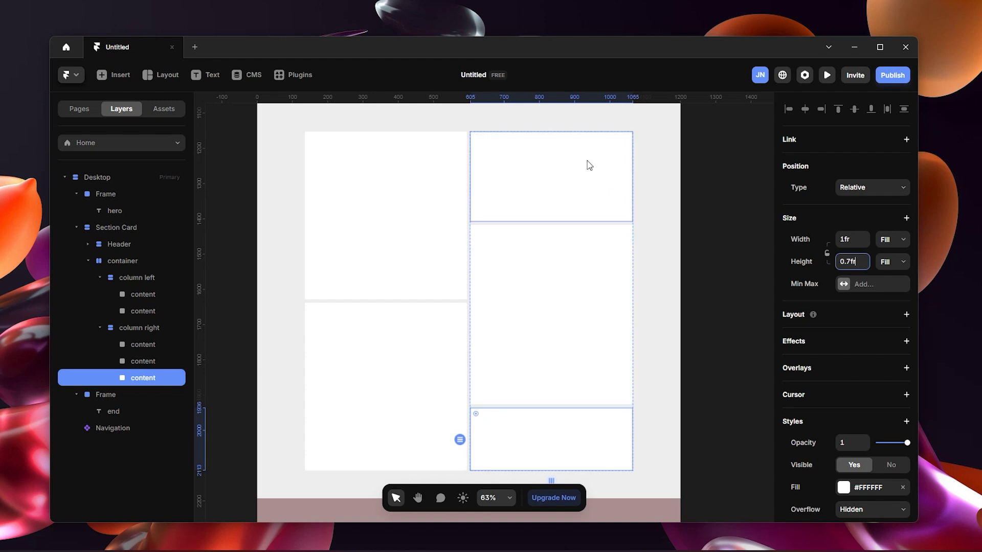
click(585, 313)
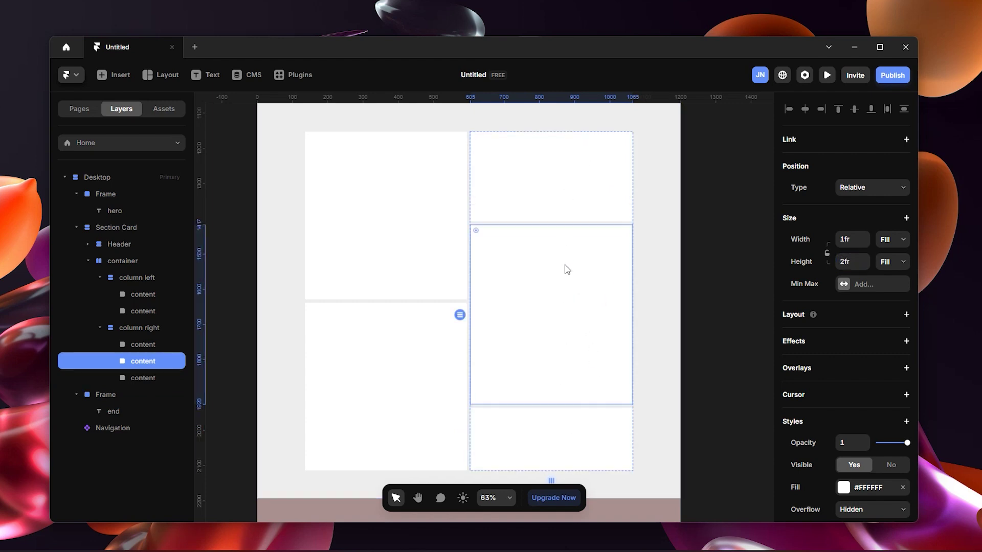
click(582, 179)
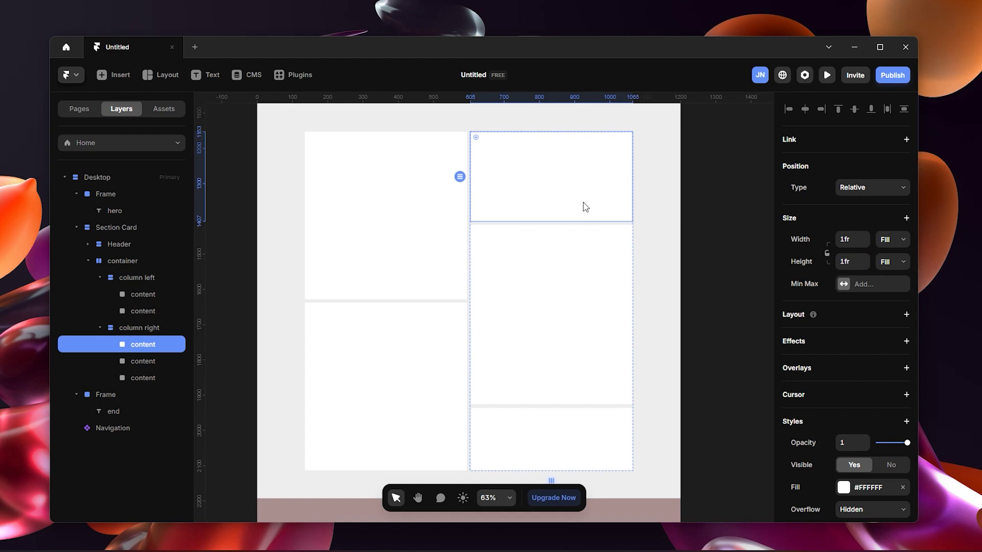
click(572, 364)
click(581, 440)
click(572, 332)
click(562, 188)
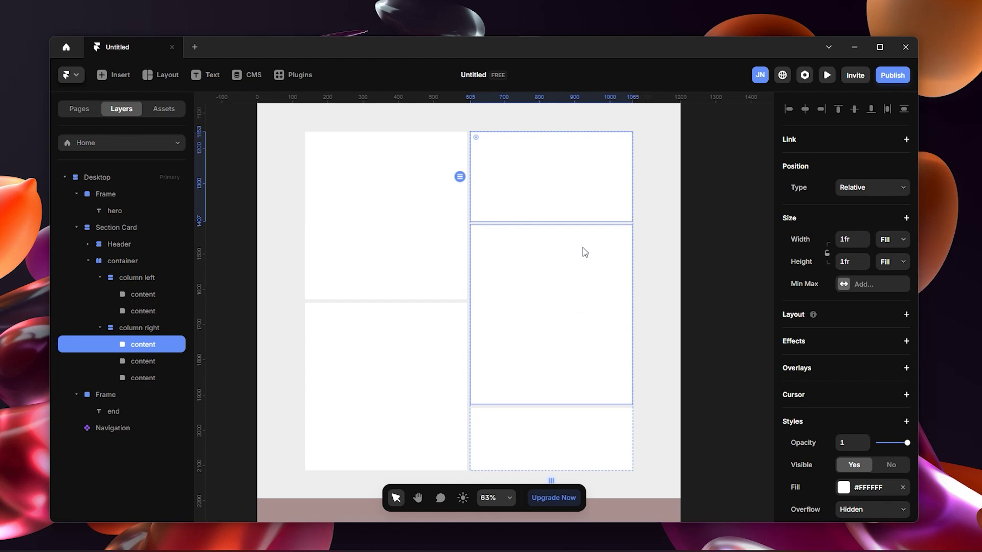
scroll(585, 251, down, 1)
click(475, 320)
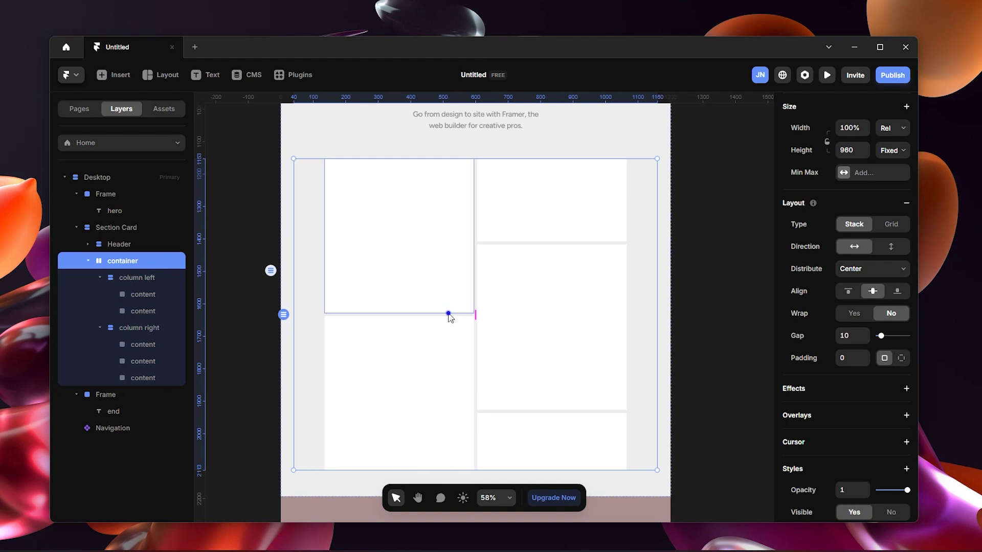
Convert the container layer into a component named 'container'.
right_click(449, 315)
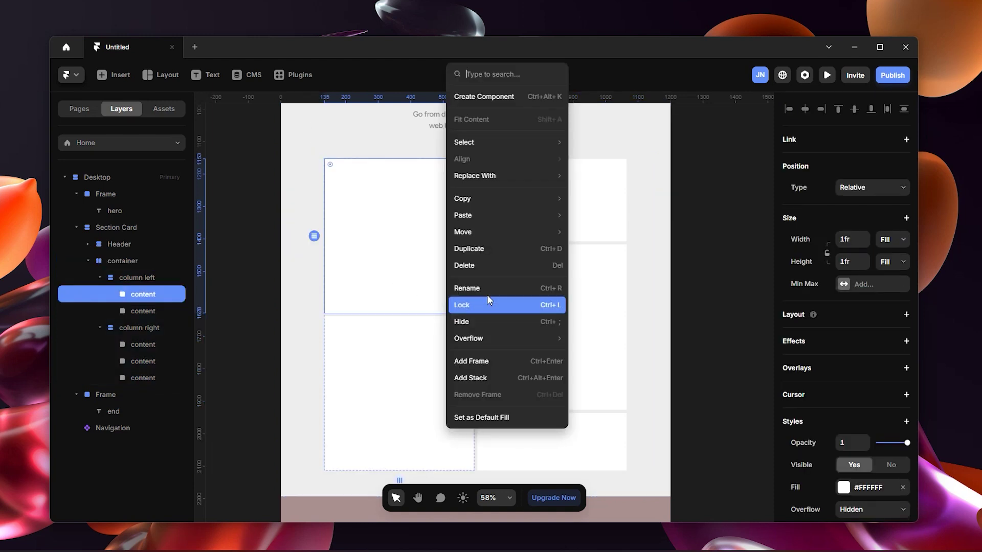
click(488, 96)
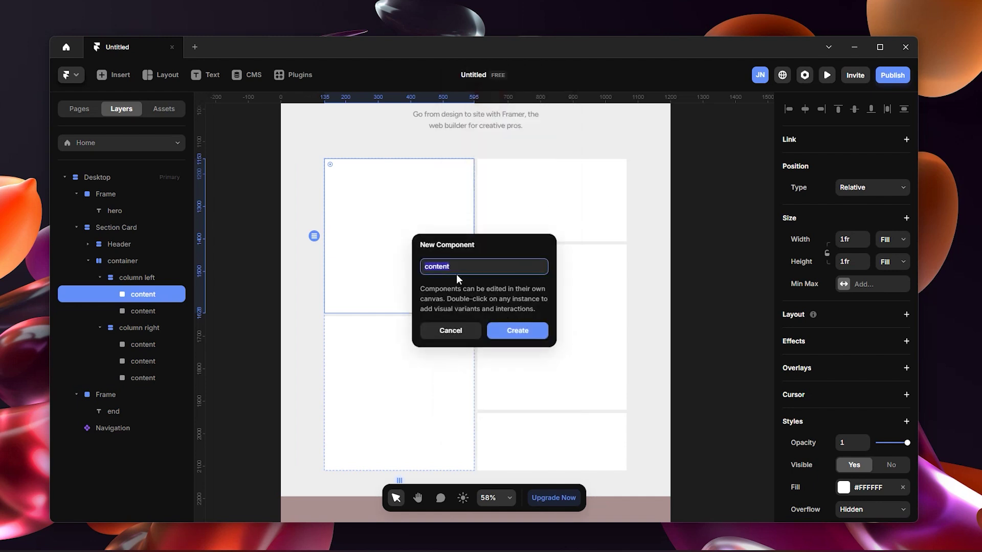
click(467, 331)
key(Escape)
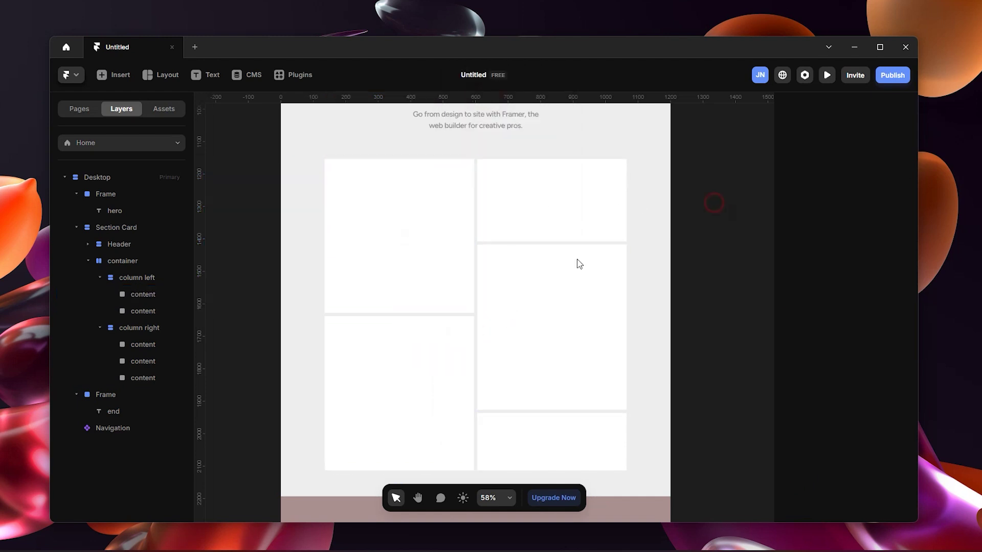
click(147, 262)
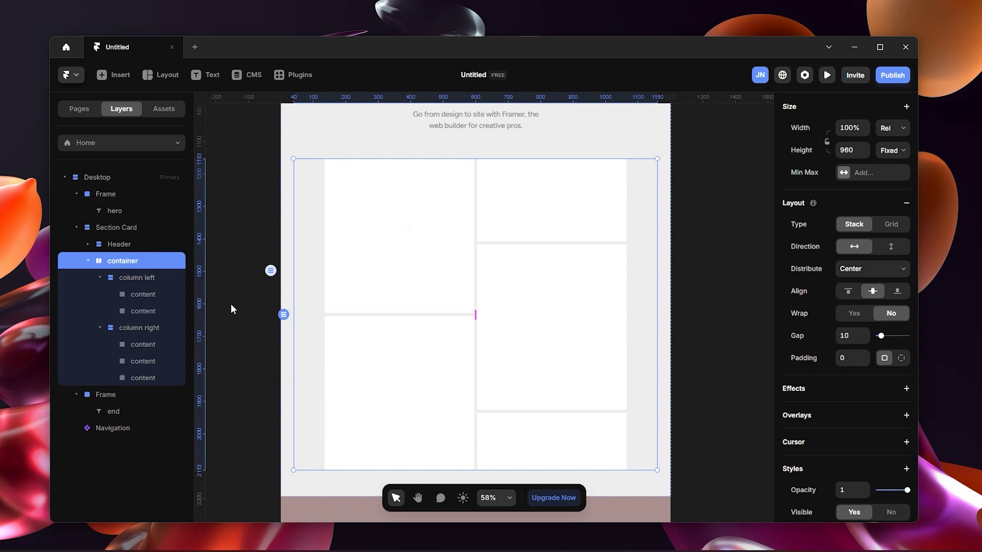
right_click(164, 262)
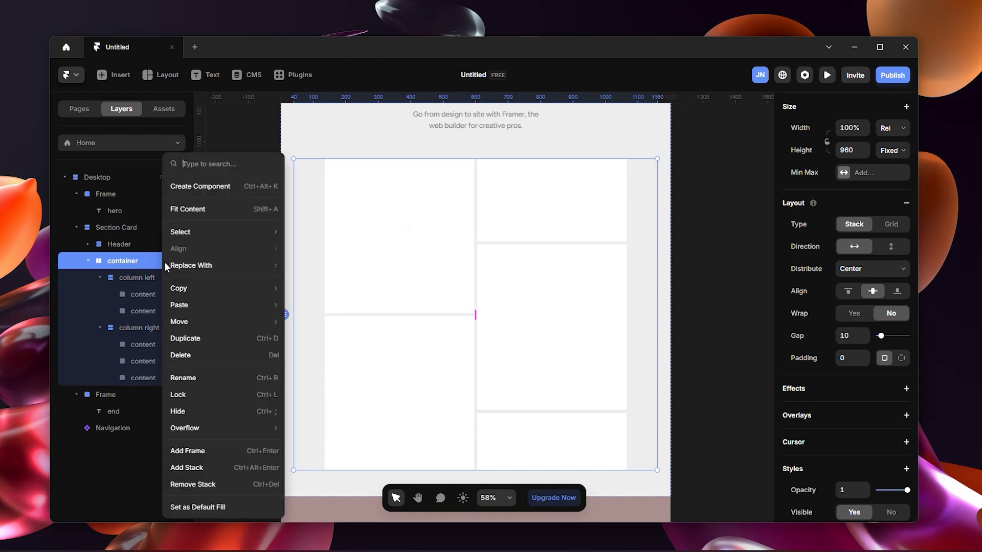
click(247, 189)
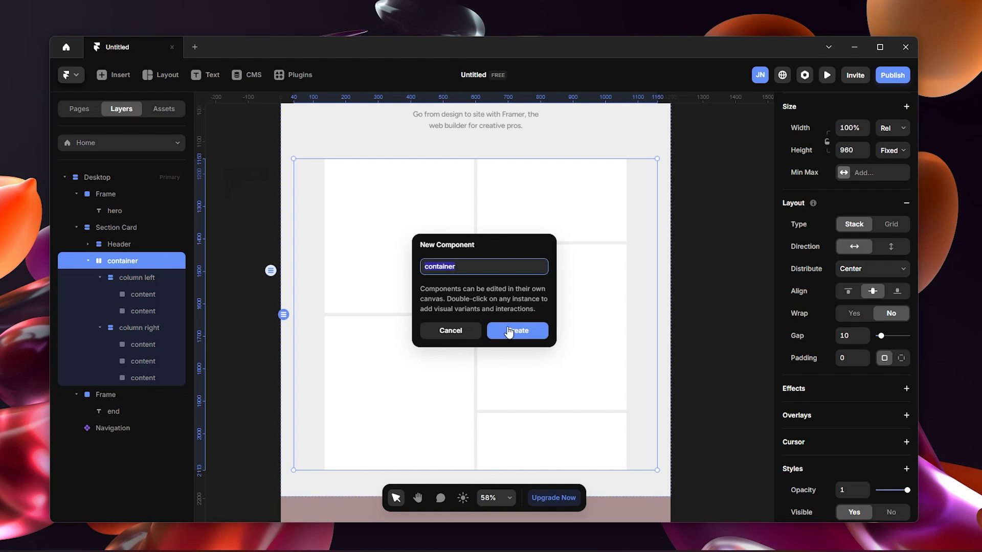
click(527, 339)
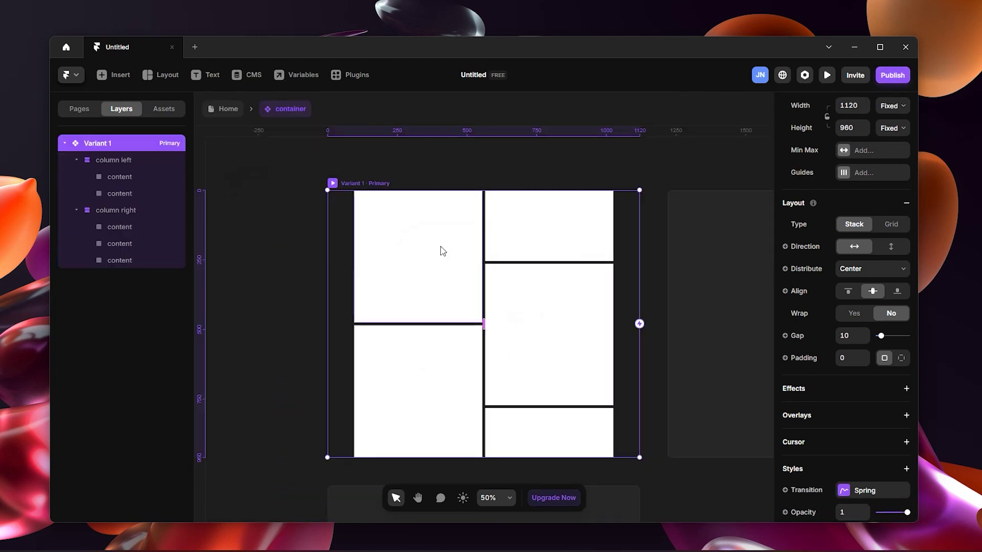
Add Variants 2 through 5 to the container component.
scroll(558, 285, down, 3)
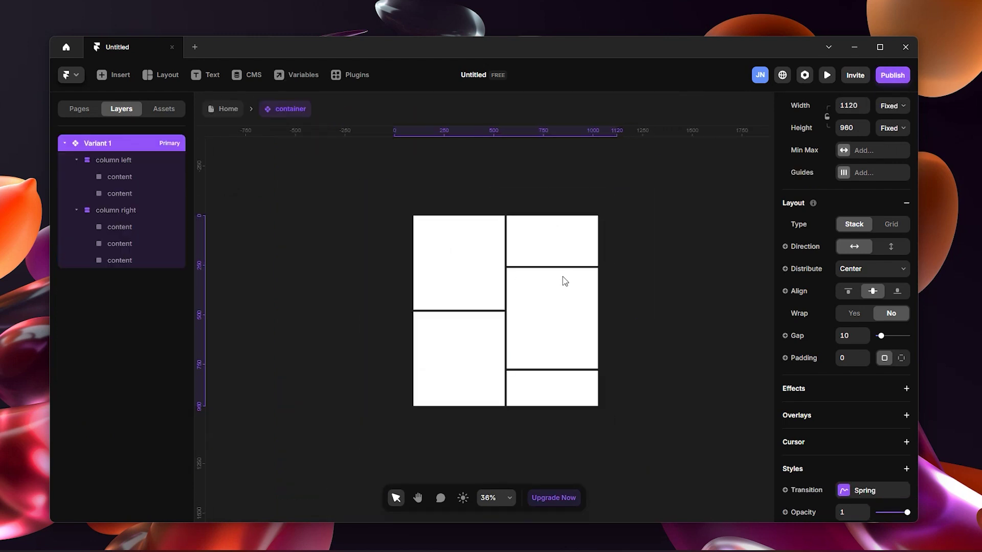
drag(685, 175, 551, 200)
key(v)
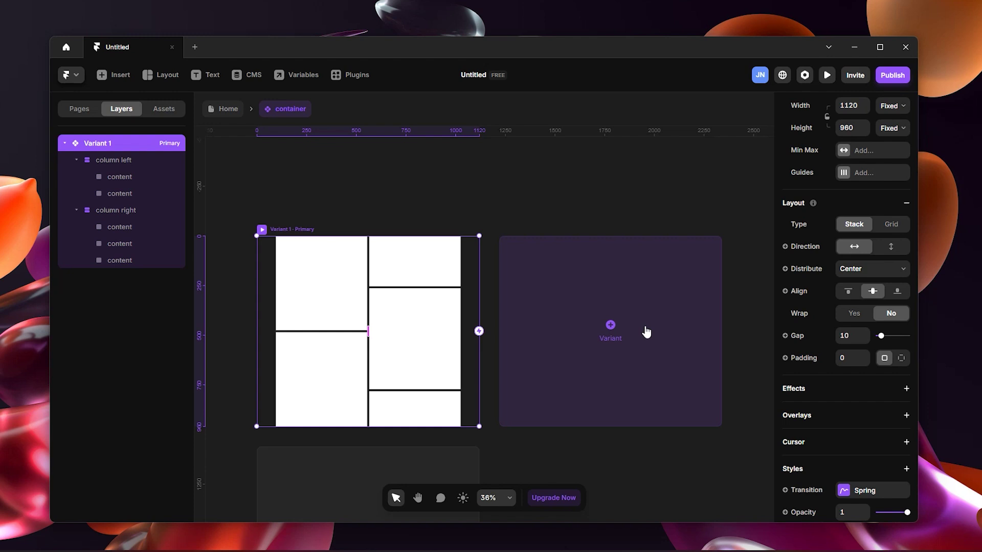
click(611, 328)
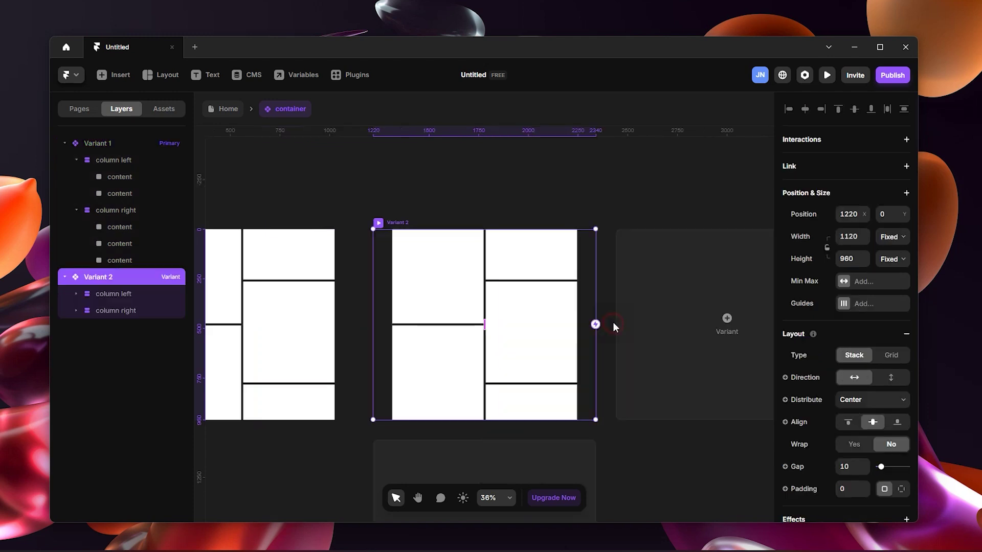
key(h)
drag(506, 180, 629, 182)
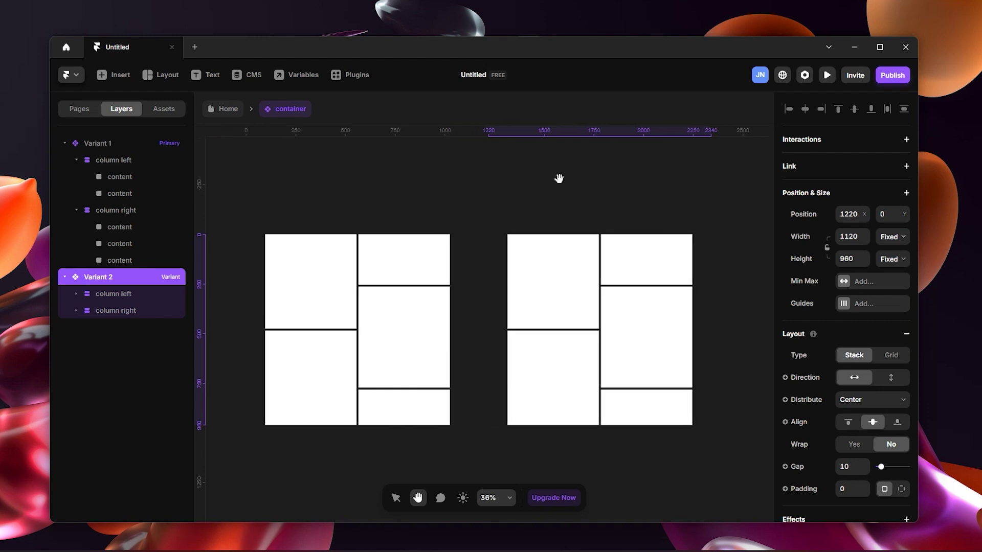
key(v)
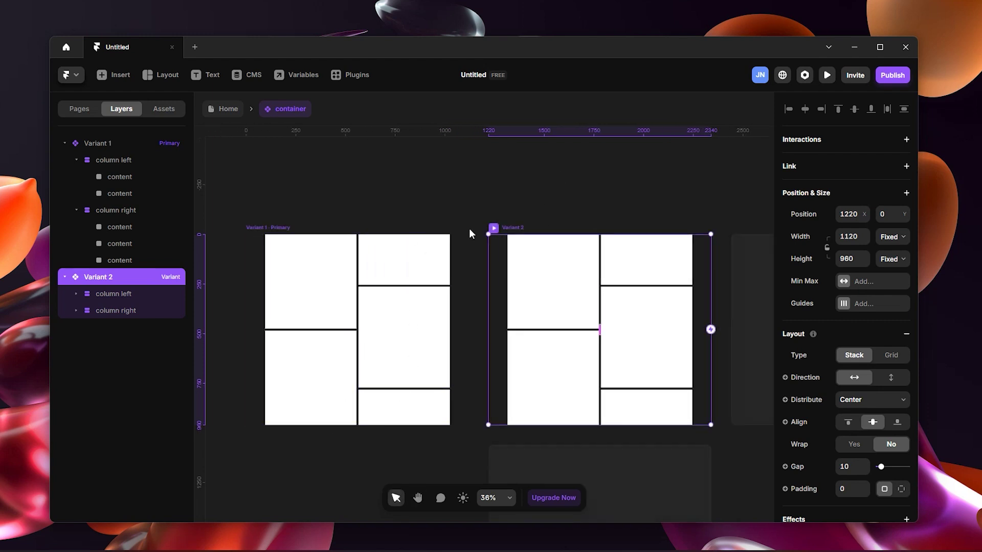
scroll(587, 216, down, 5)
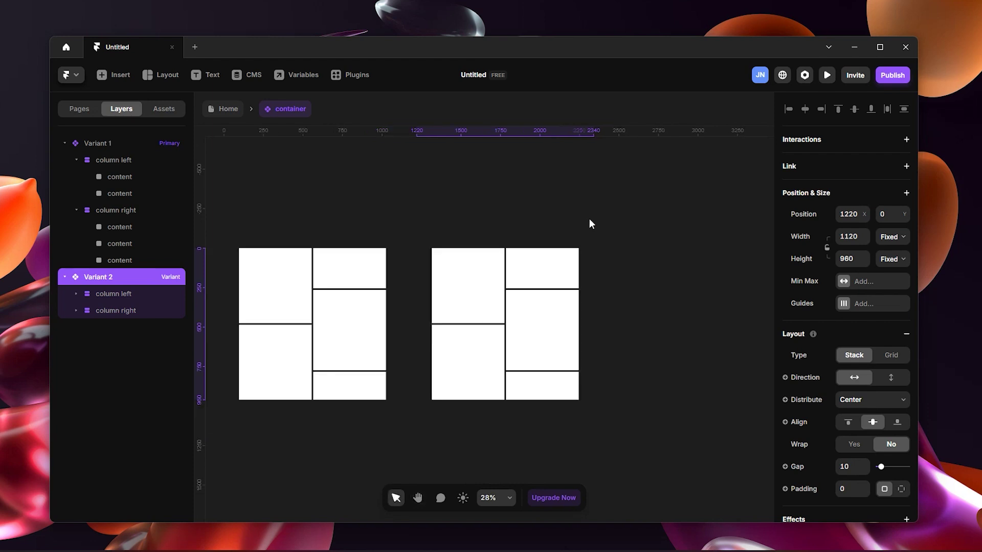
click(675, 299)
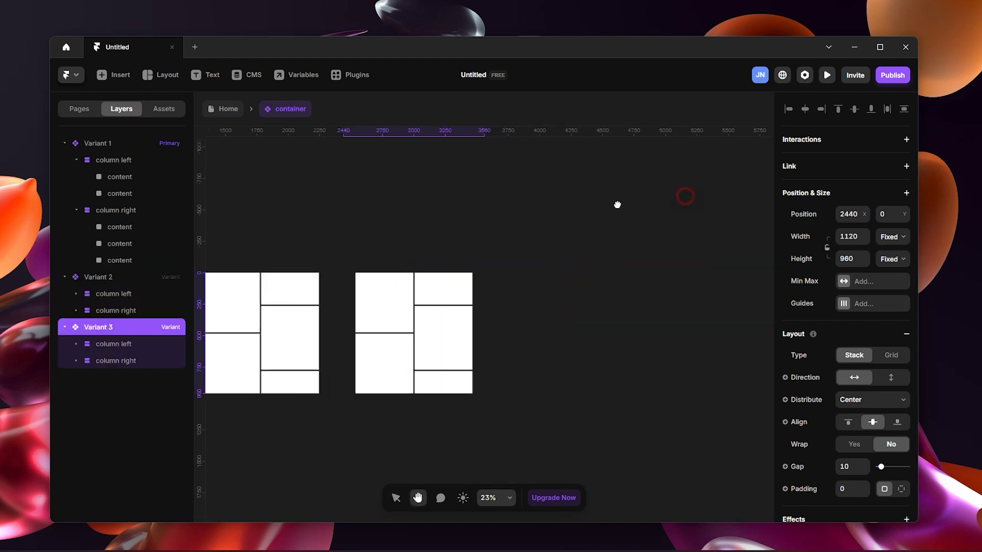
click(557, 333)
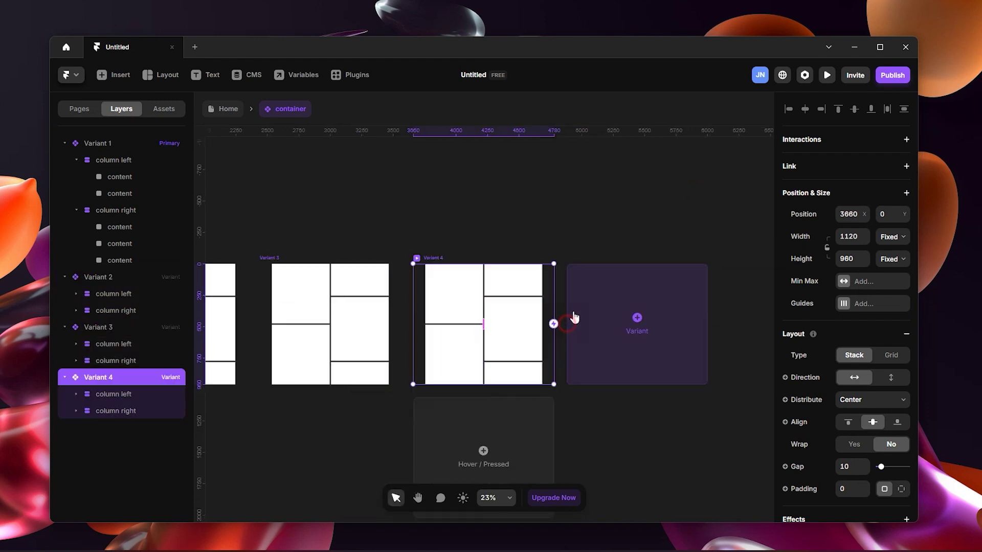
click(638, 327)
Pan across the canvas and add Variant 6 after Variant 5.
scroll(628, 264, down, 3)
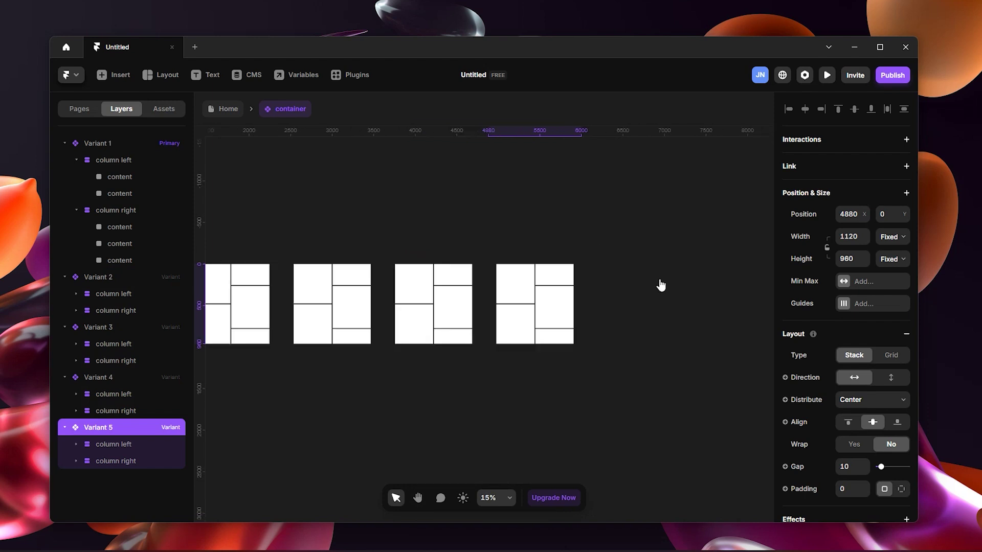
drag(452, 268, 566, 271)
drag(382, 219, 462, 222)
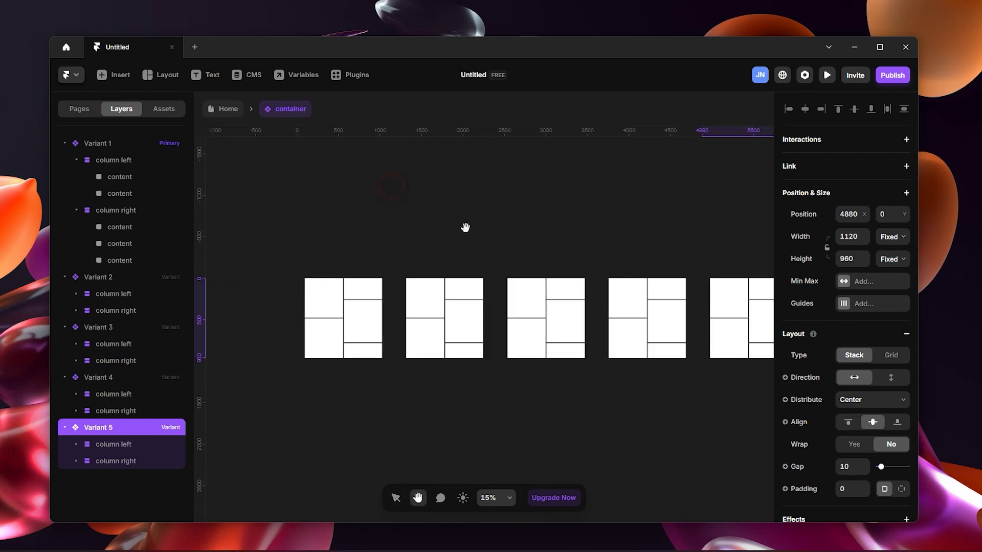
scroll(553, 262, right, 1)
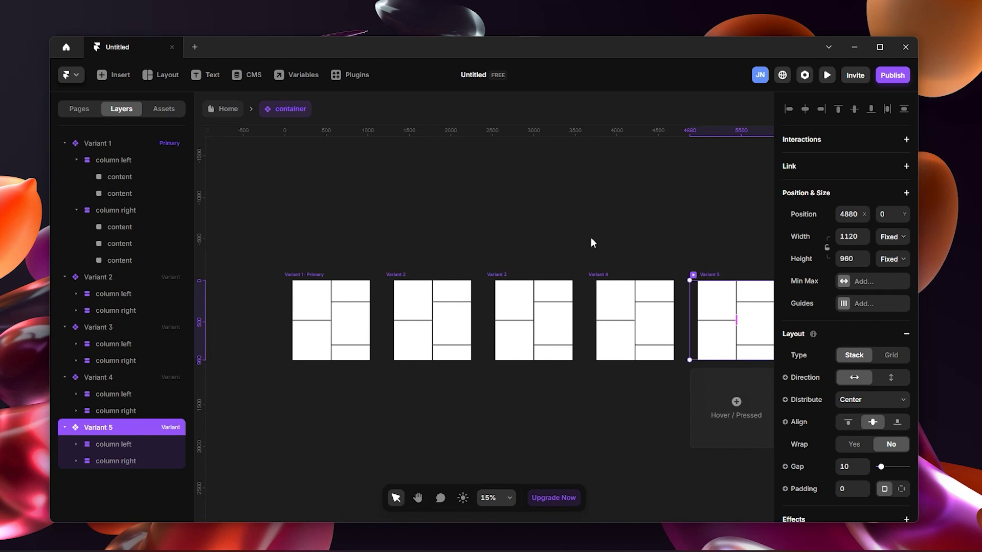
scroll(590, 237, down, 1)
scroll(640, 205, right, 4)
scroll(639, 205, up, 1)
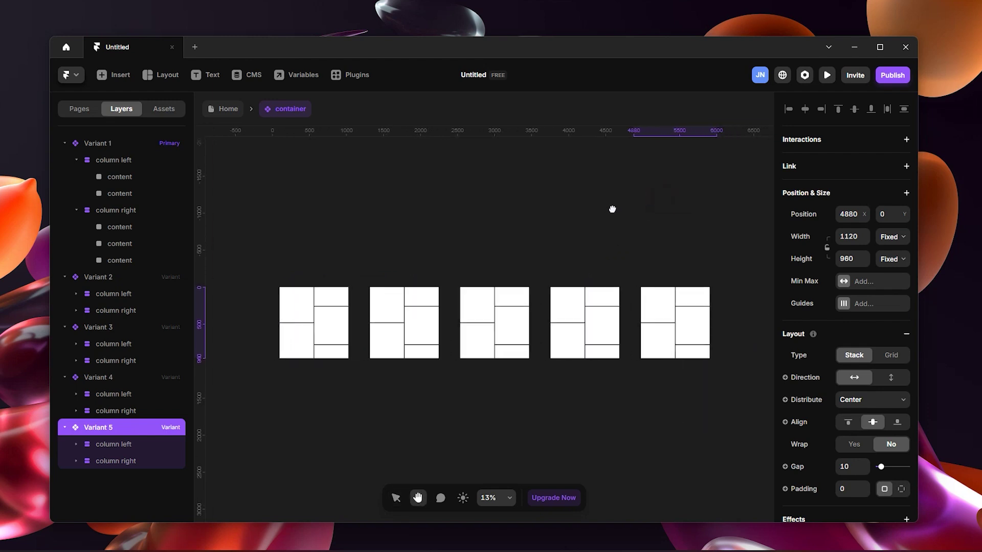
click(758, 324)
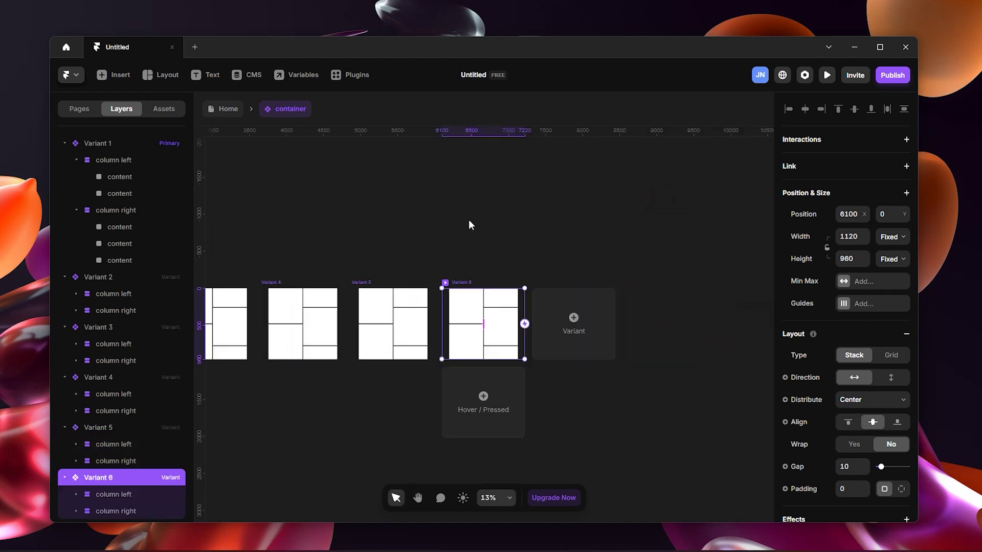
scroll(481, 227, down, 2)
scroll(633, 280, left, 6)
scroll(633, 281, up, 4)
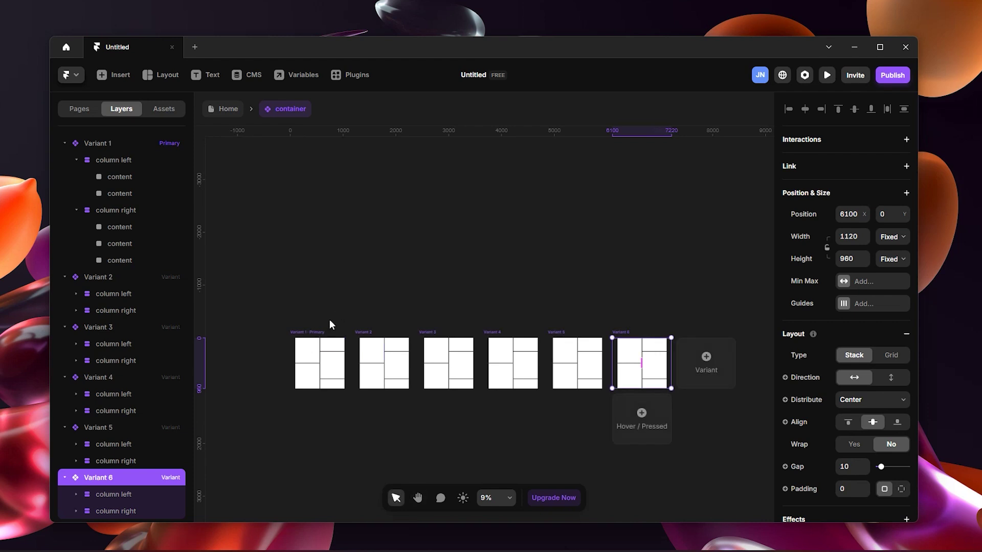
click(311, 333)
scroll(311, 332, up, 2)
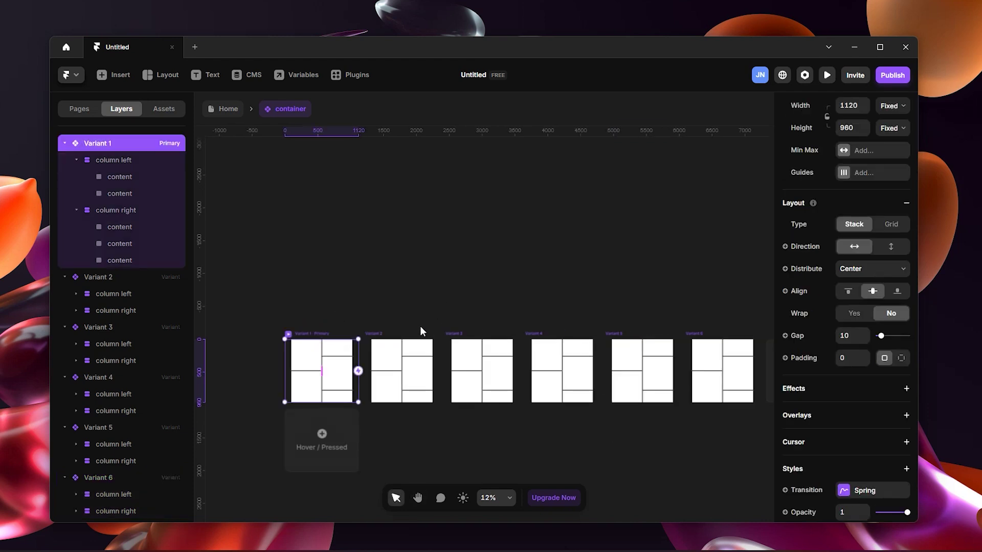
scroll(549, 233, down, 2)
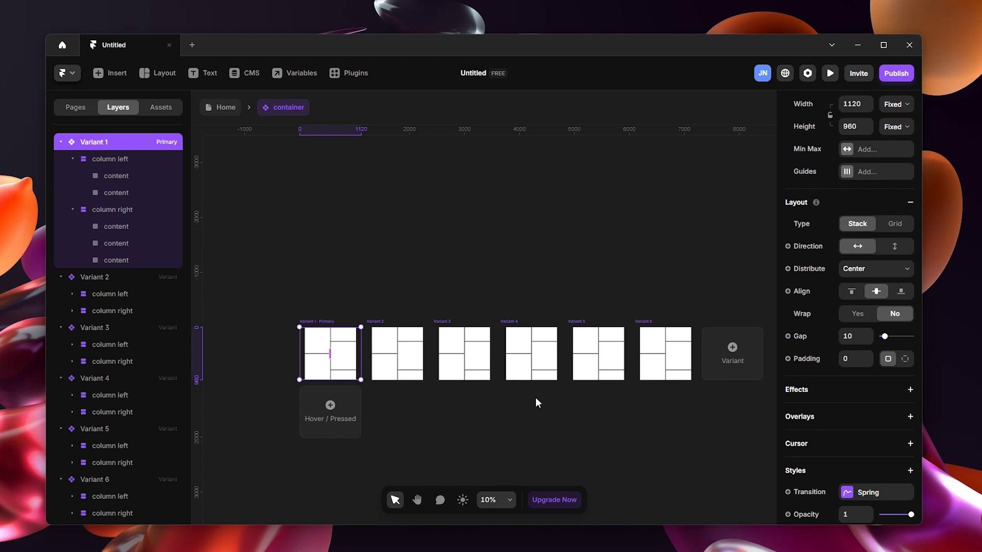
scroll(536, 403, up, 1)
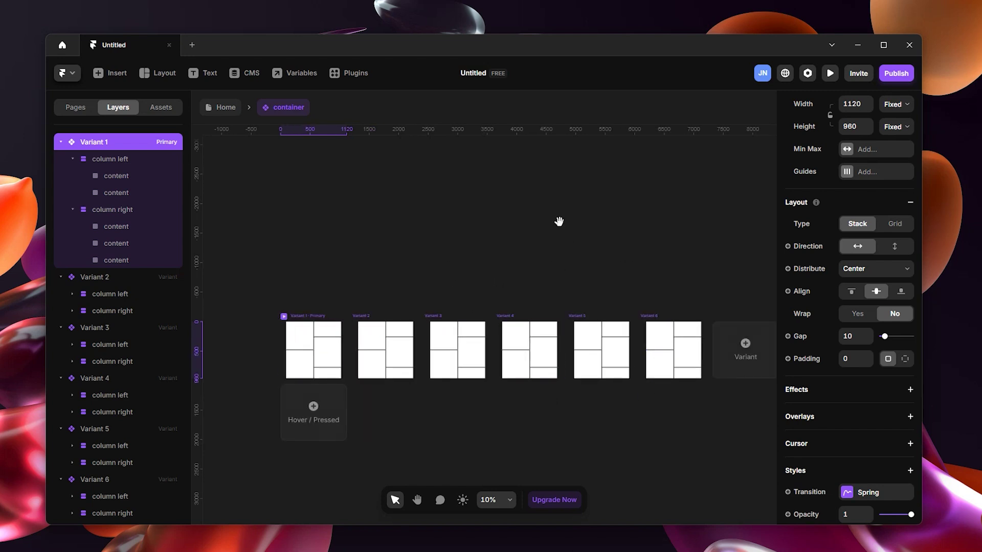
scroll(559, 225, up, 1)
scroll(636, 388, up, 1)
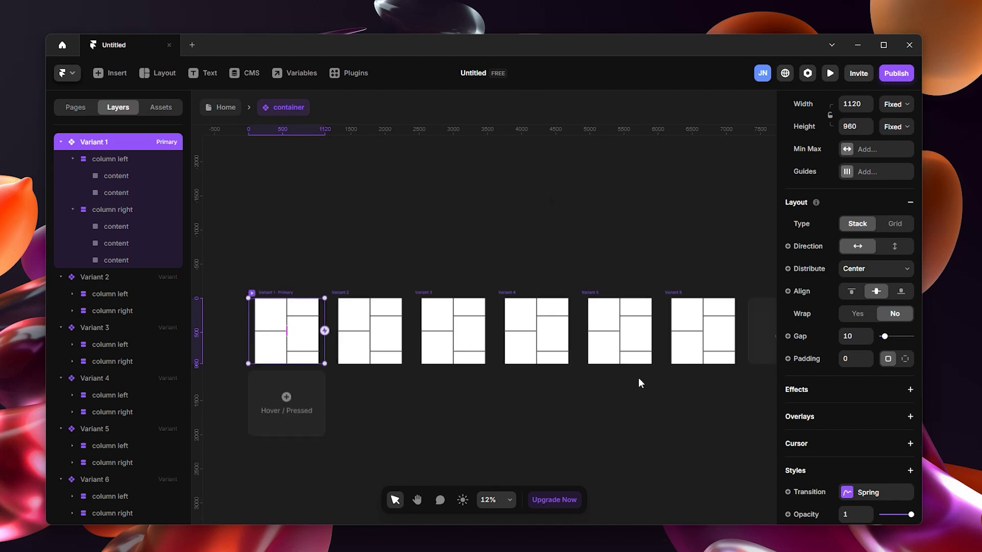
scroll(327, 320, up, 5)
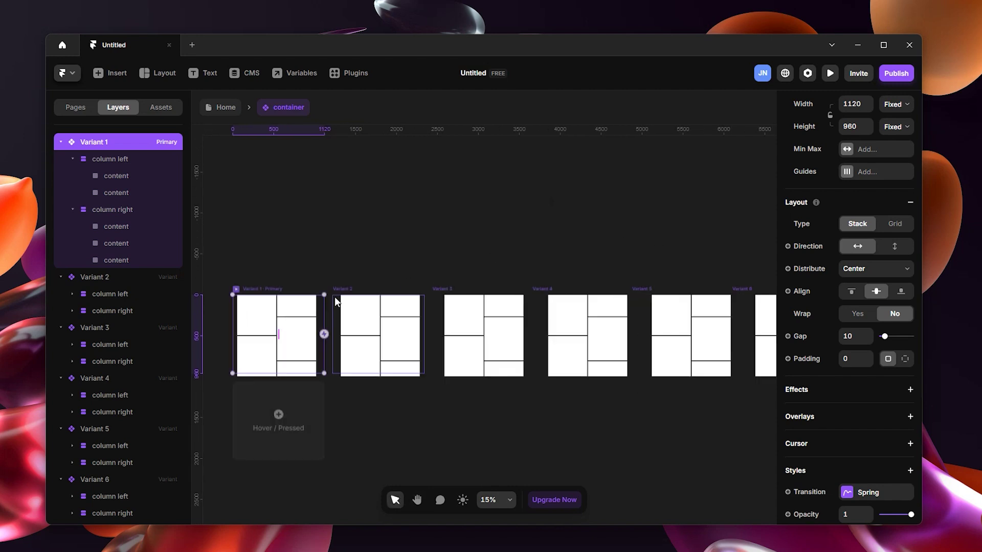
scroll(375, 357, up, 2)
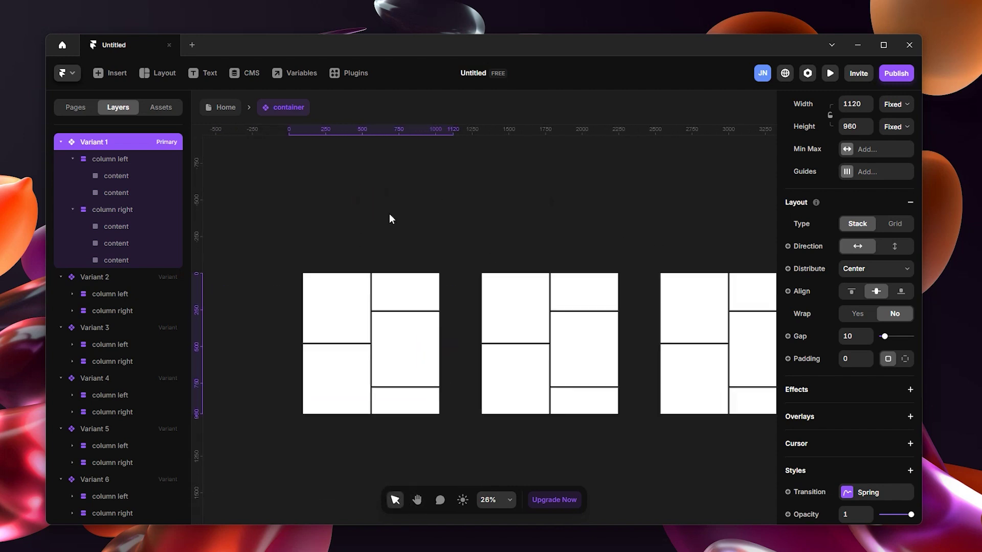
scroll(313, 314, up, 2)
key(h)
drag(414, 195, 474, 210)
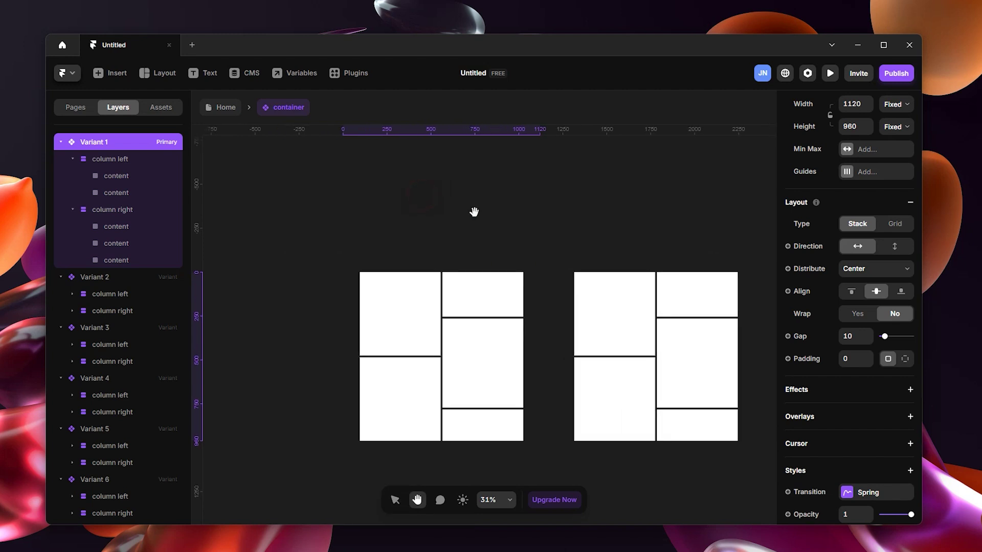
key(v)
scroll(462, 355, up, 4)
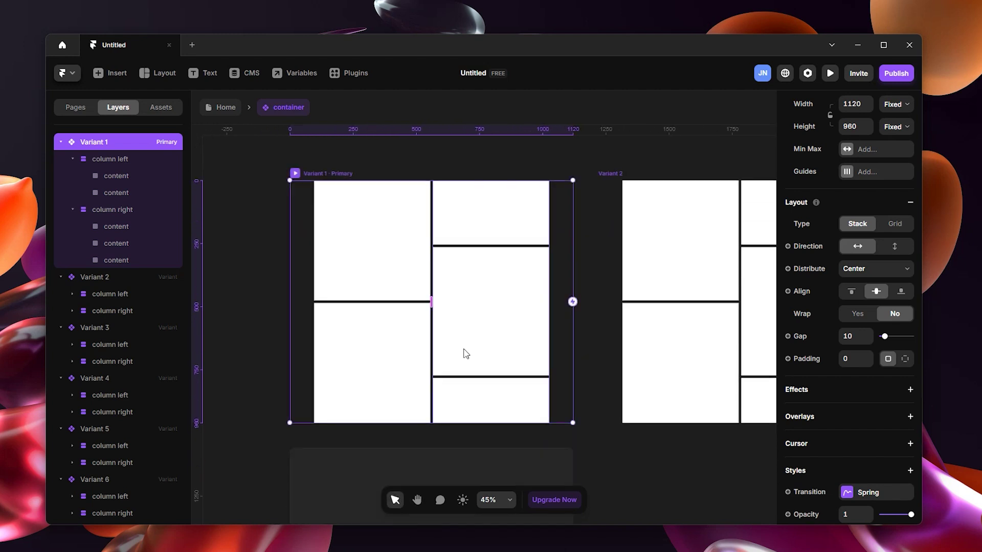
scroll(500, 180, down, 4)
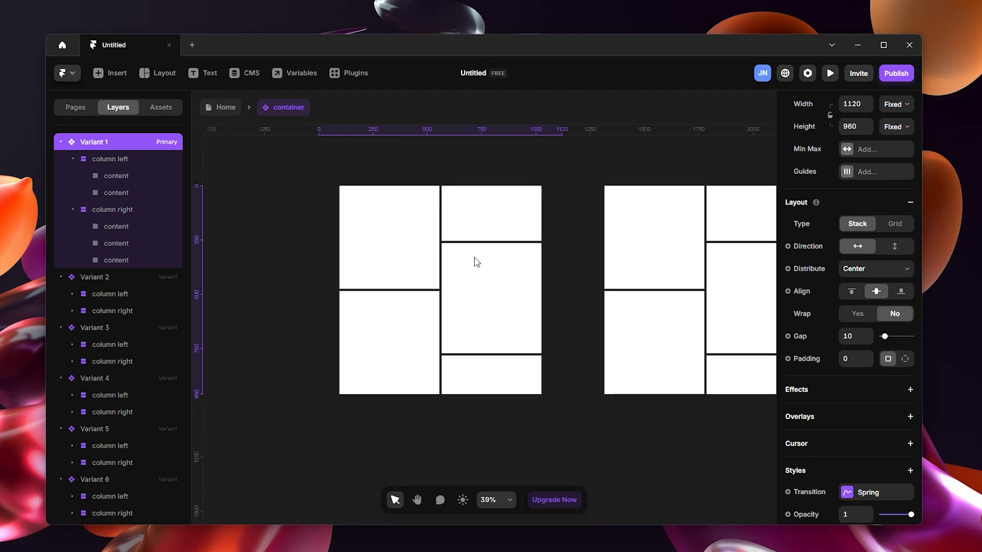
key(h)
drag(510, 153, 423, 228)
key(v)
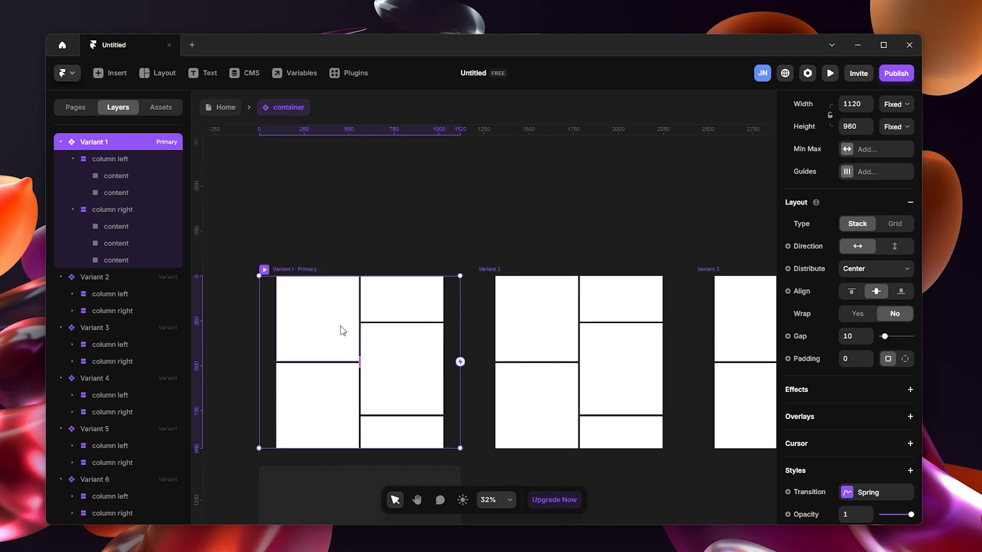
click(332, 325)
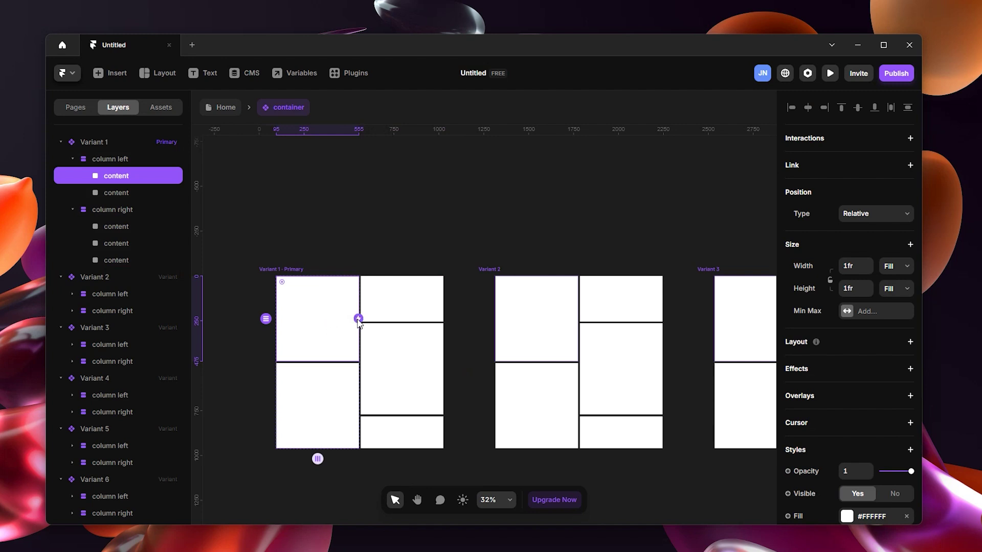
Link the top-left card to Variant 2 on Mouse Enter and fill that card red (#E35F5F) there.
drag(358, 319, 499, 312)
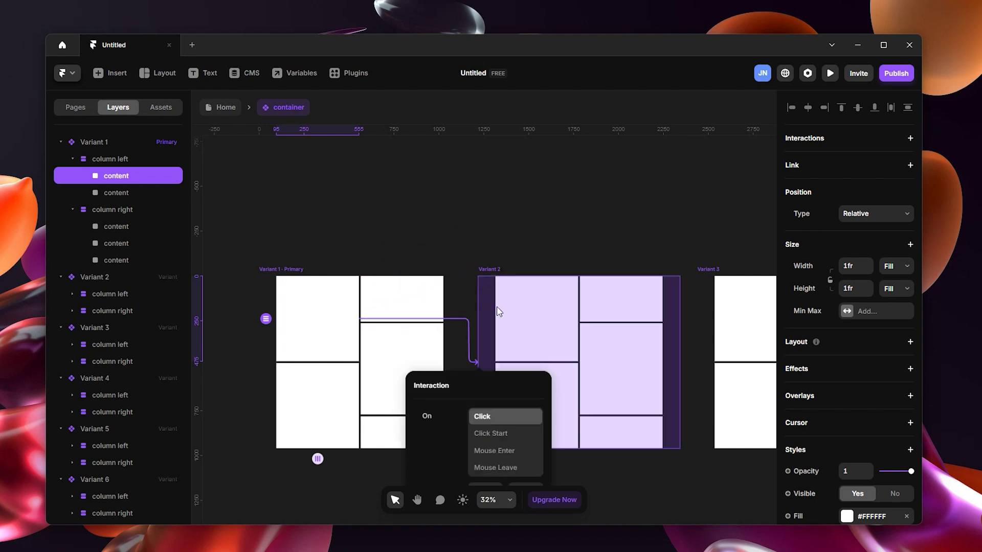
click(506, 450)
click(624, 484)
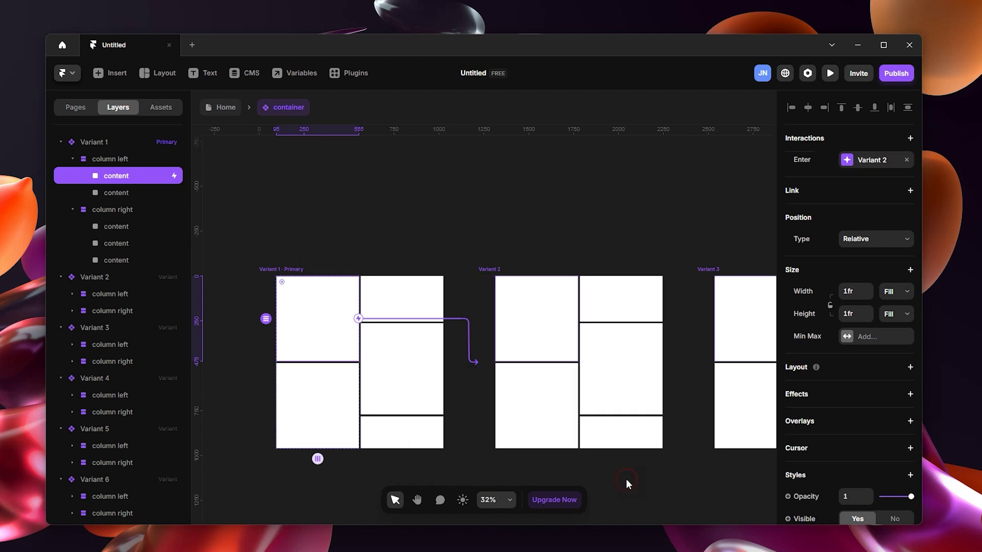
click(531, 306)
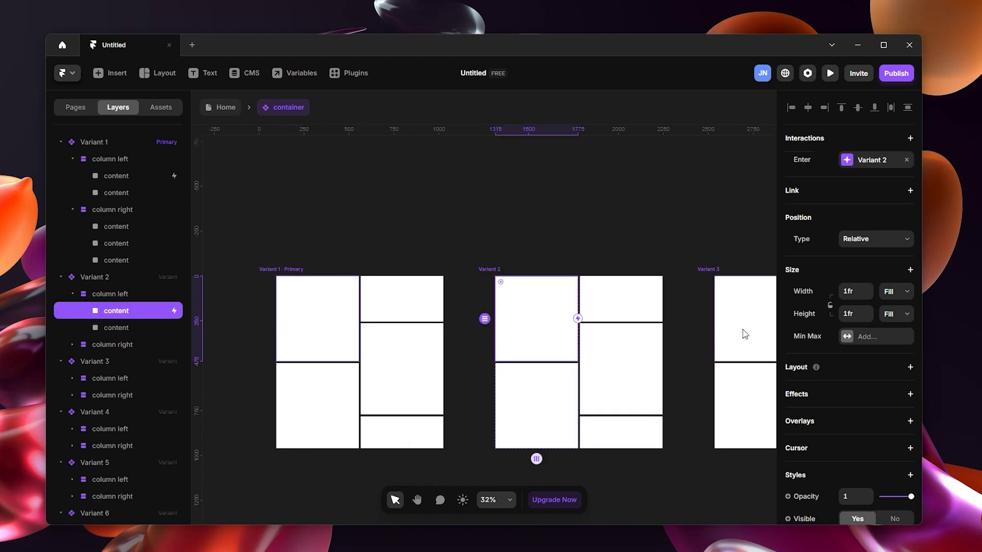
scroll(854, 434, down, 5)
click(847, 318)
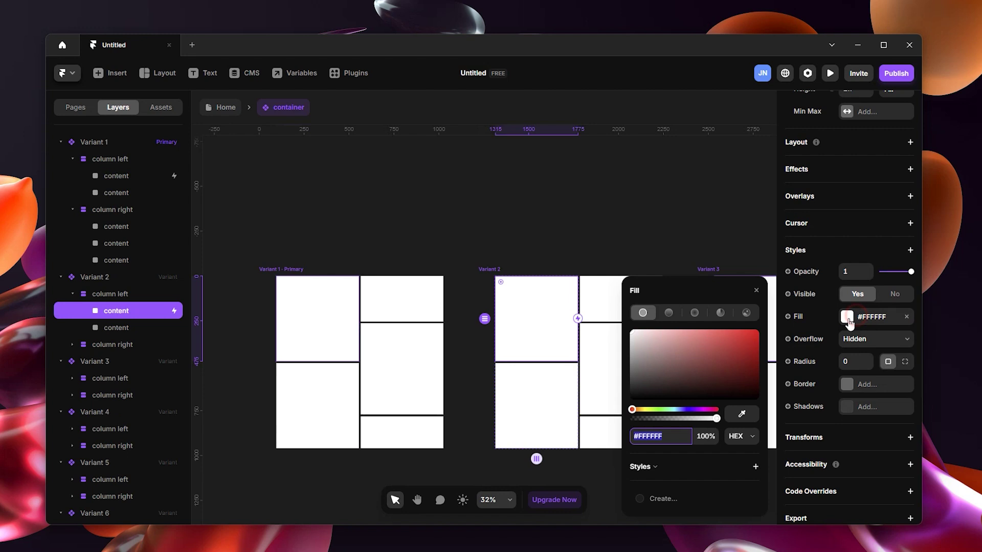
click(704, 339)
click(577, 174)
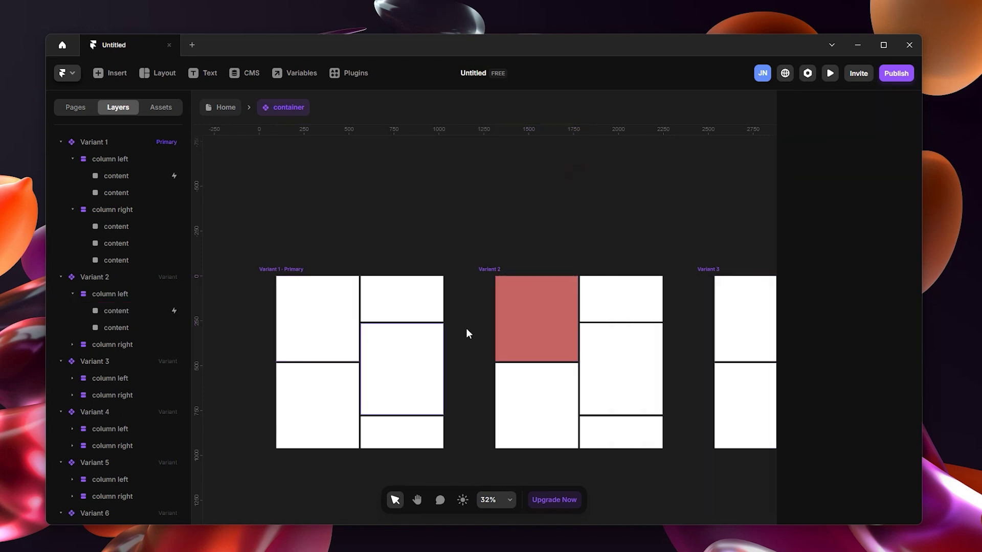
Link Variant 2's red card back to Variant 1 on Mouse Leave.
click(543, 321)
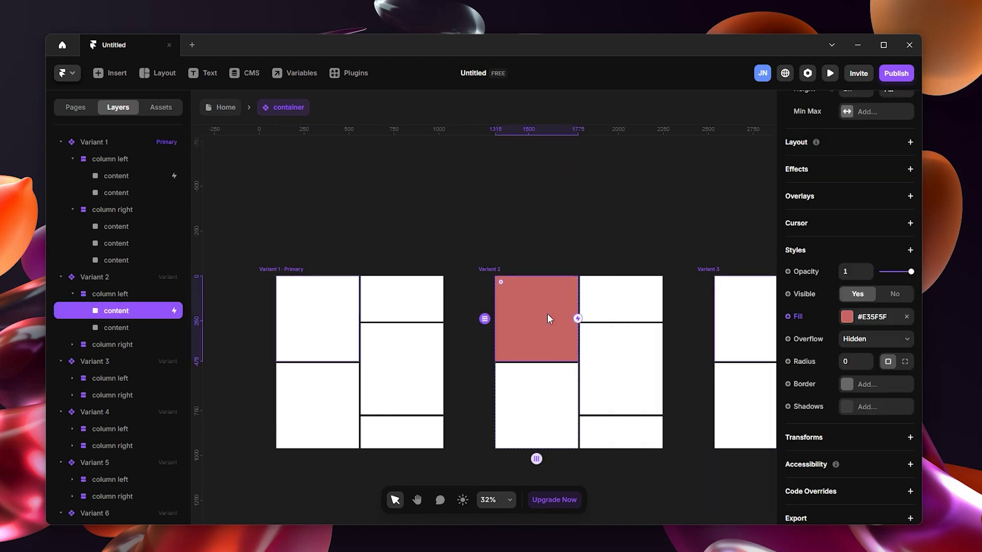
drag(577, 318, 417, 296)
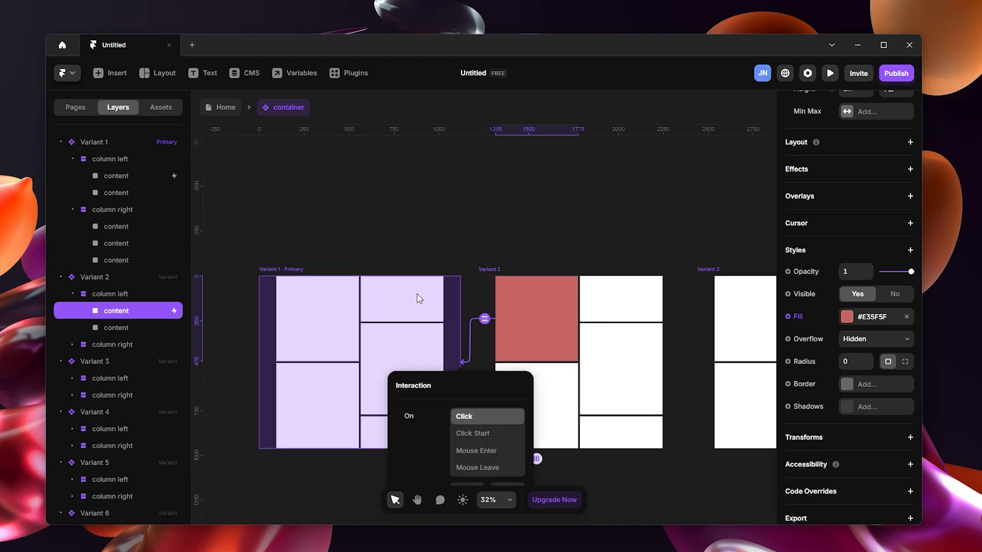
click(495, 470)
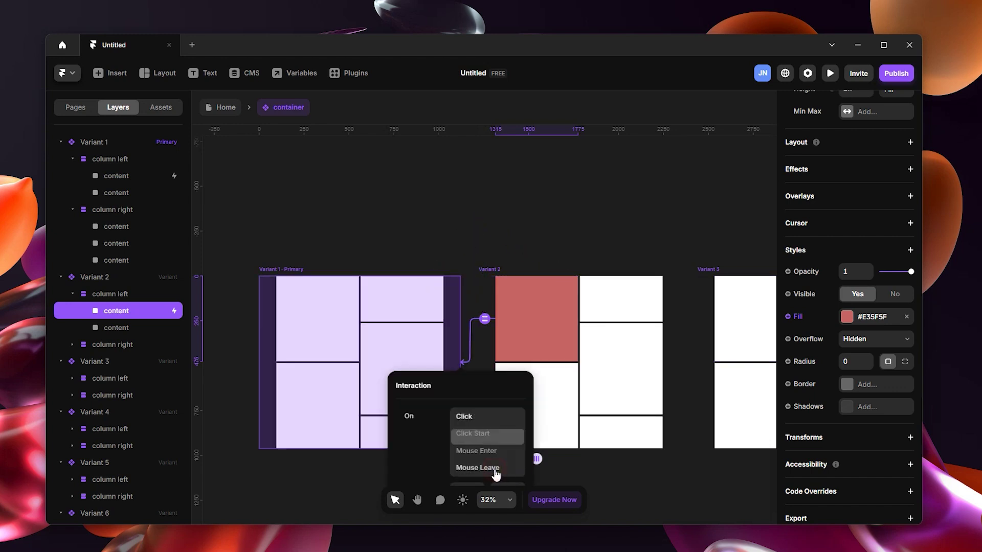
click(604, 471)
key(space)
drag(597, 201, 517, 197)
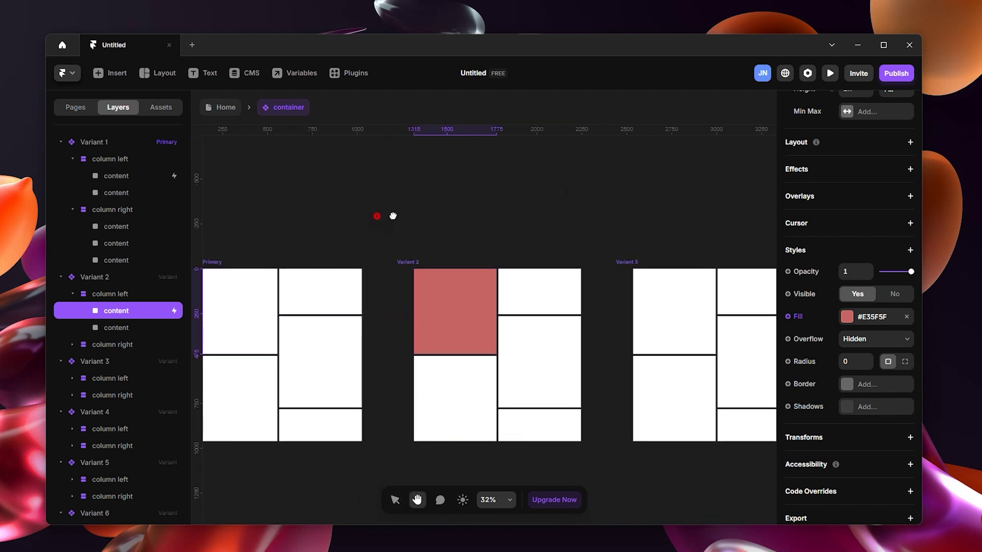
drag(393, 216, 461, 217)
click(391, 293)
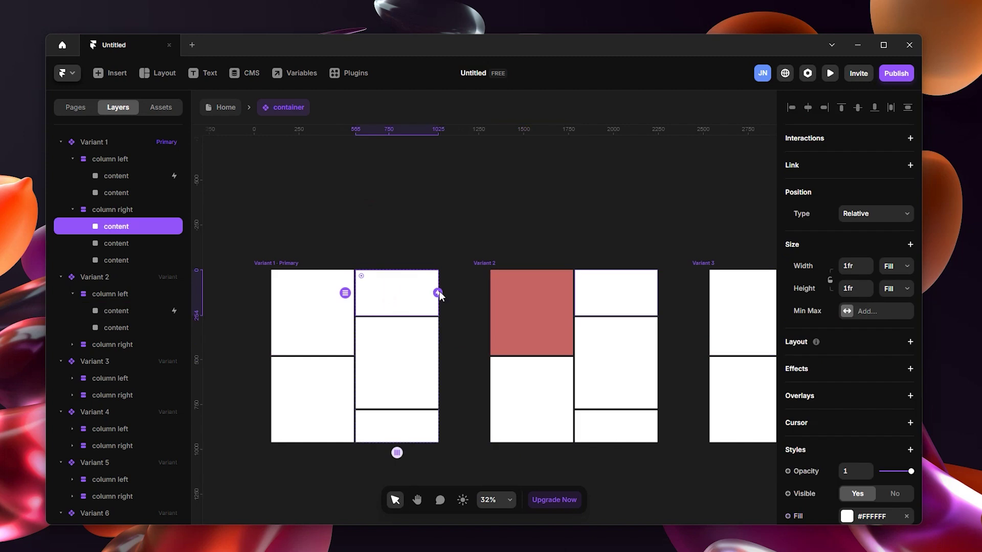
Link Variant 1's top-right card to Variant 3 on Mouse Enter.
drag(439, 293, 713, 354)
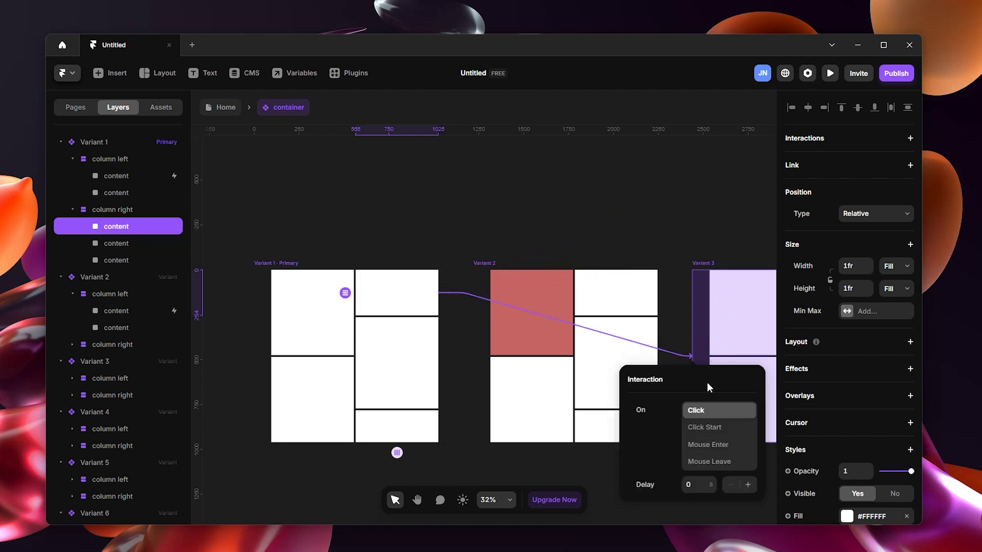
click(708, 450)
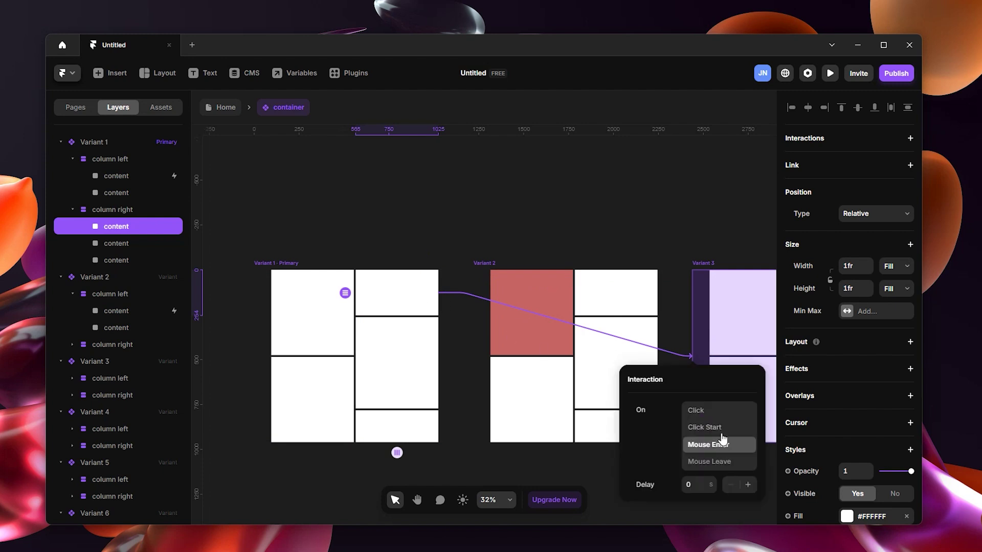
click(717, 228)
drag(717, 228, 481, 288)
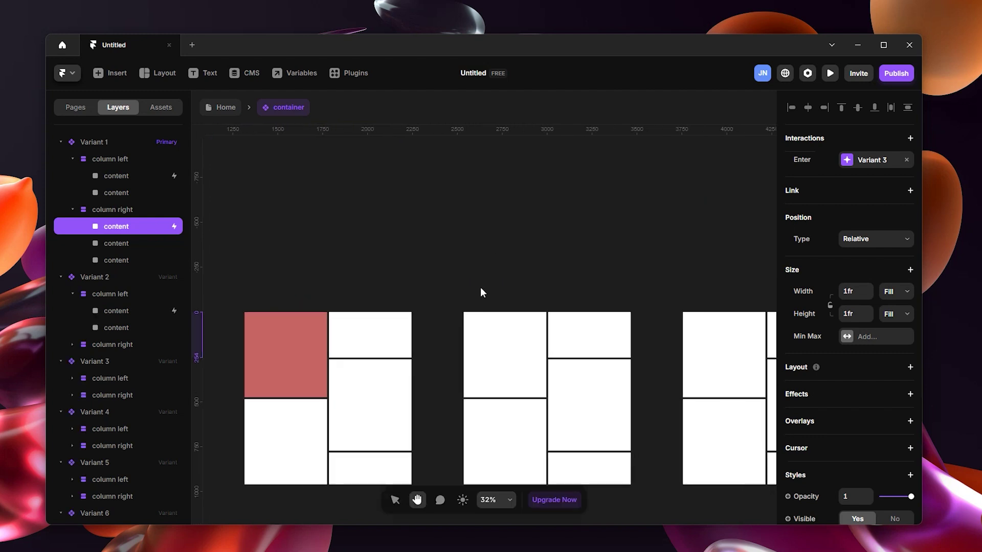
Fill Variant 3's top-right card light green (#52EB7D).
click(480, 309)
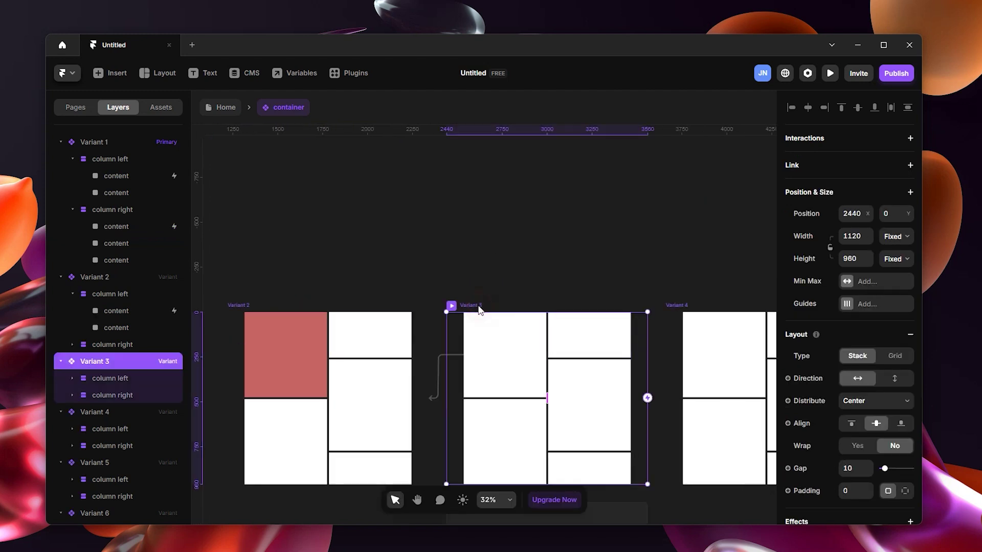
click(602, 338)
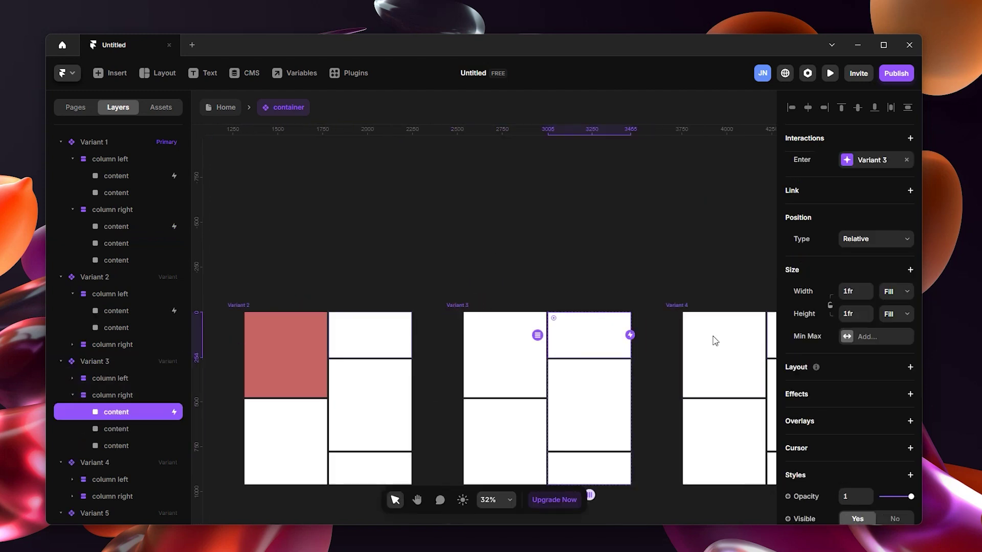
scroll(847, 404, down, 5)
click(847, 316)
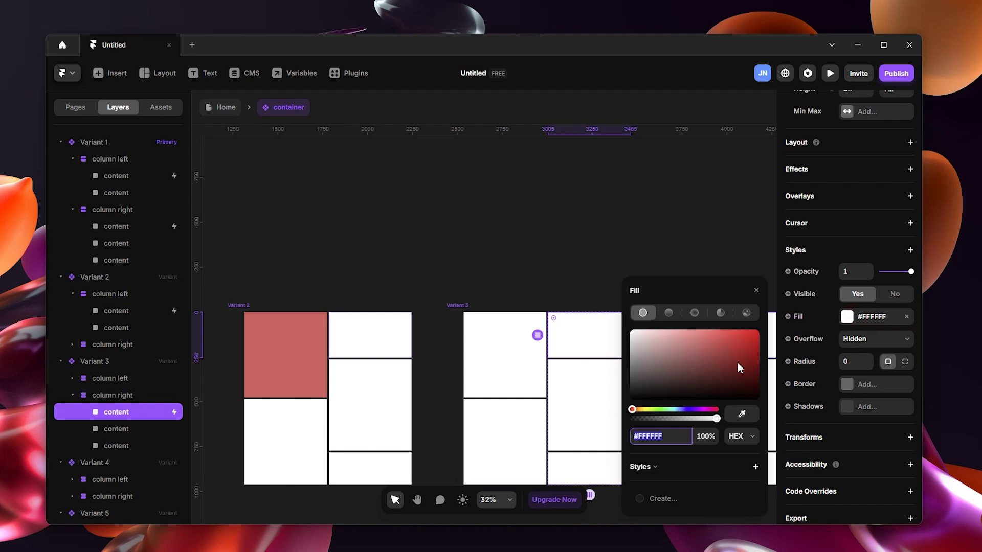
click(663, 410)
drag(695, 352, 715, 333)
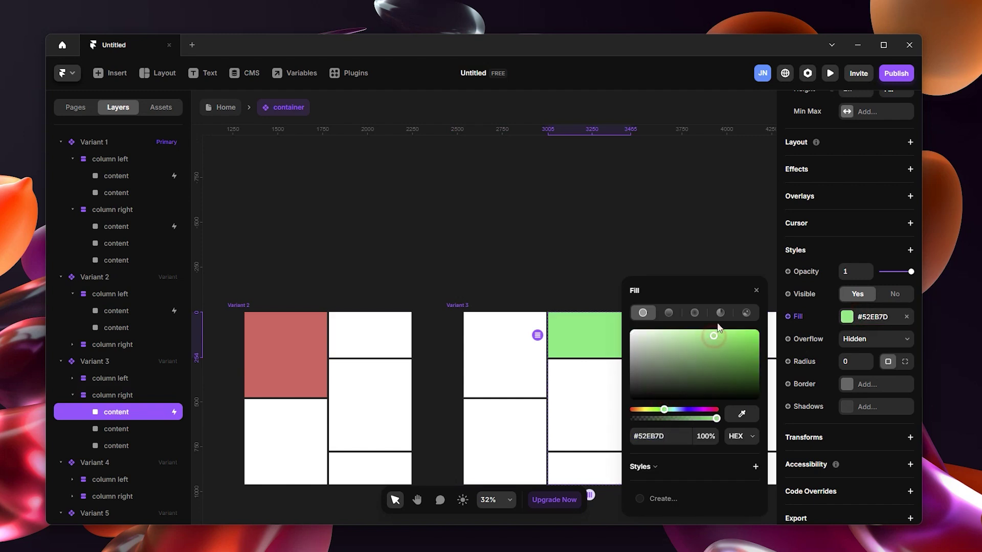
click(664, 214)
drag(668, 198, 648, 165)
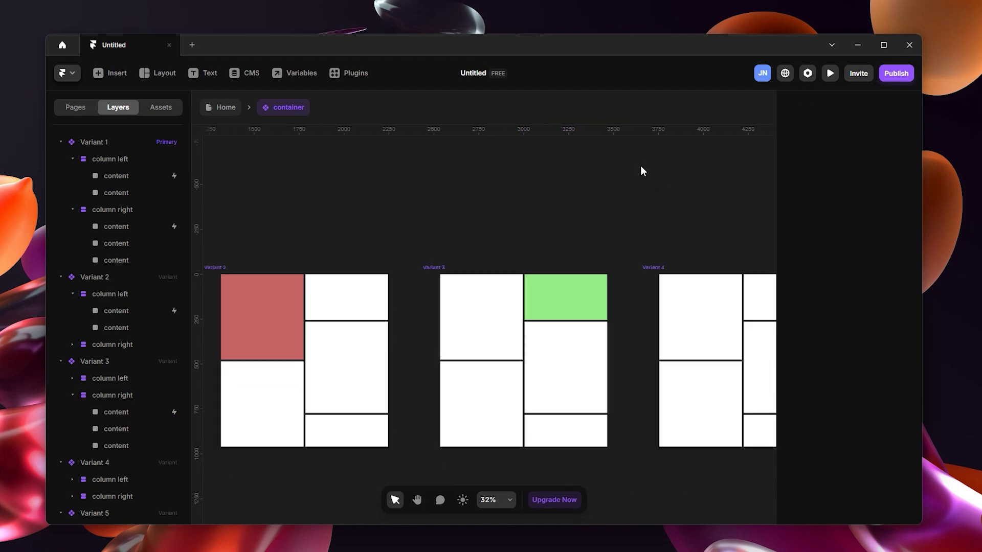
scroll(588, 192, left, 5)
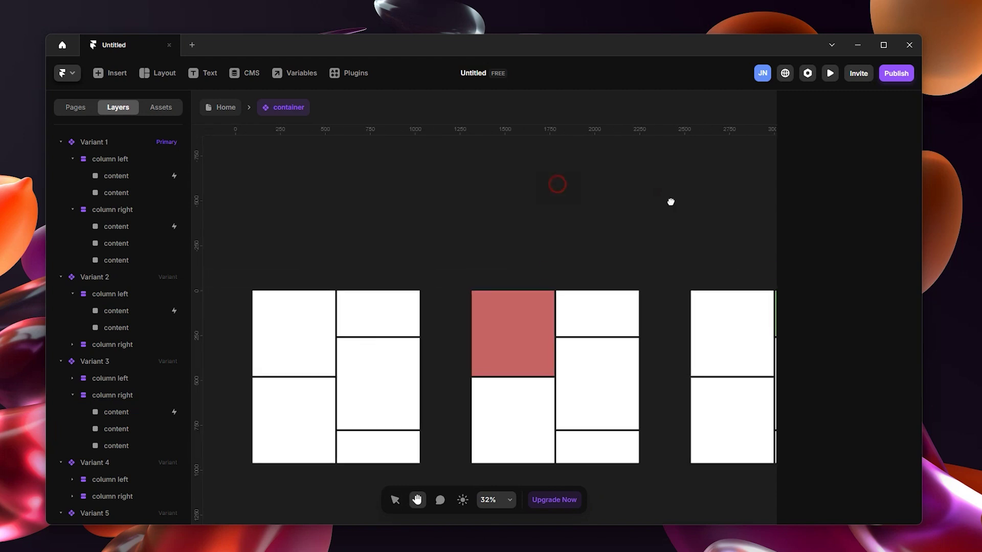
scroll(566, 187, down, 1)
click(320, 390)
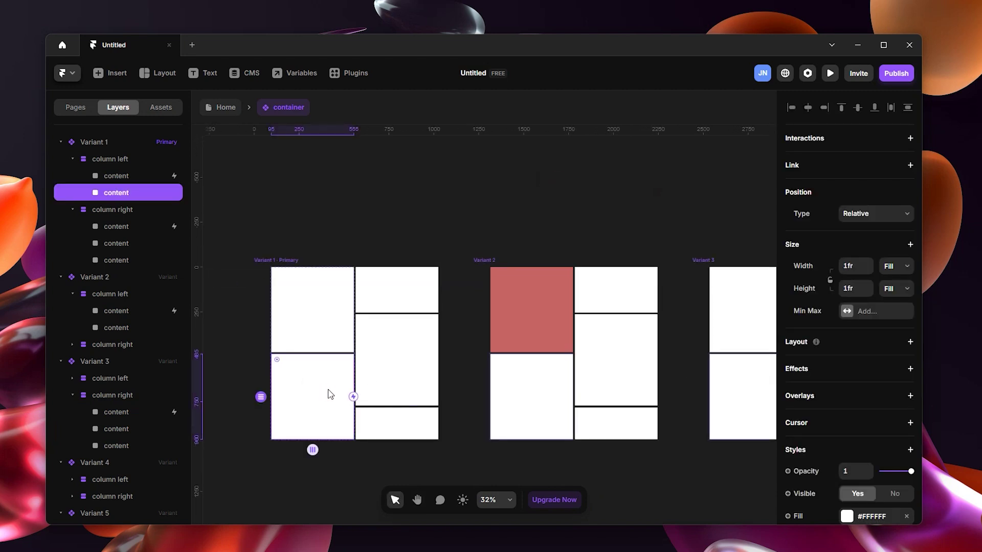
Link Variant 1's bottom-left card to Variant 4 on Mouse Enter.
drag(354, 397, 517, 177)
scroll(540, 179, down, 3)
drag(599, 185, 535, 224)
key(space)
scroll(543, 199, down, 2)
click(270, 362)
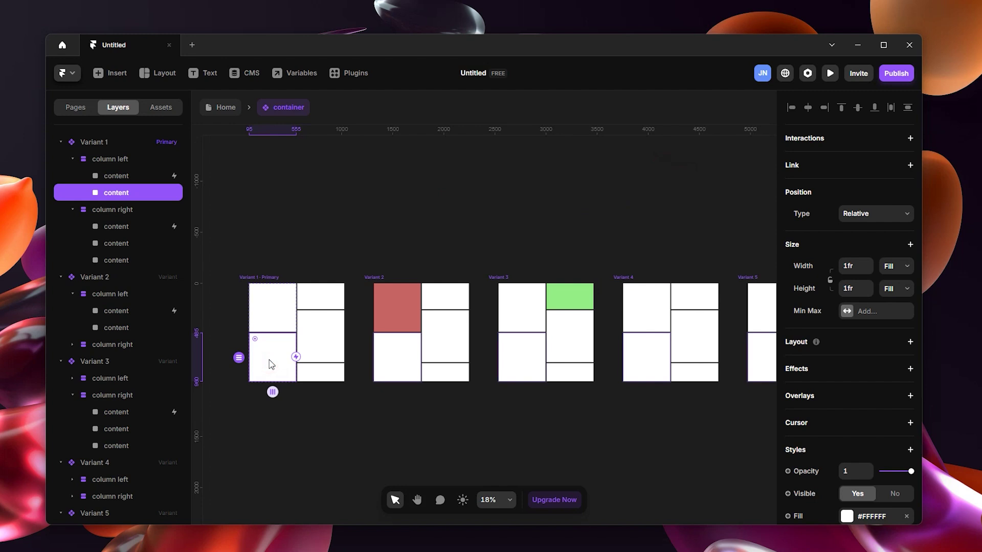
drag(296, 357, 631, 363)
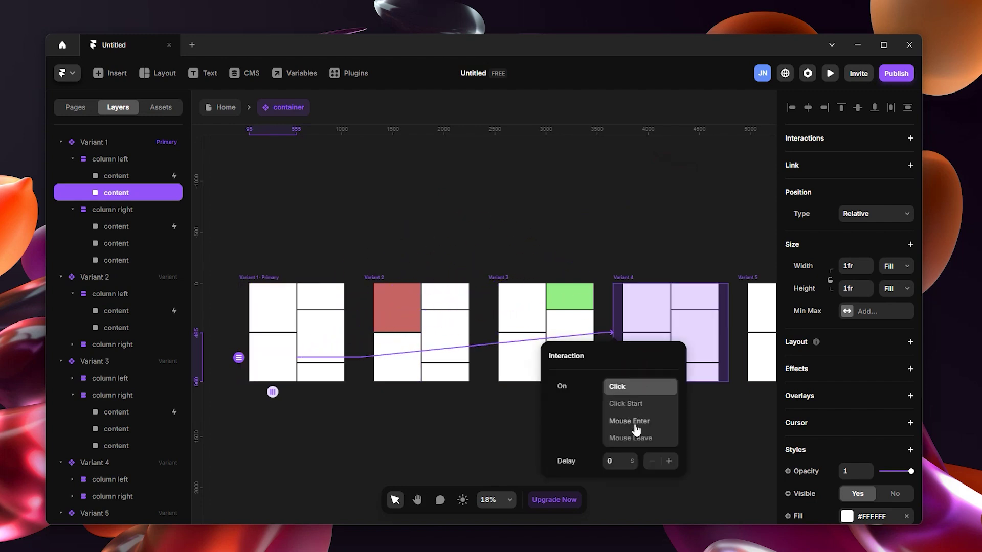
click(635, 422)
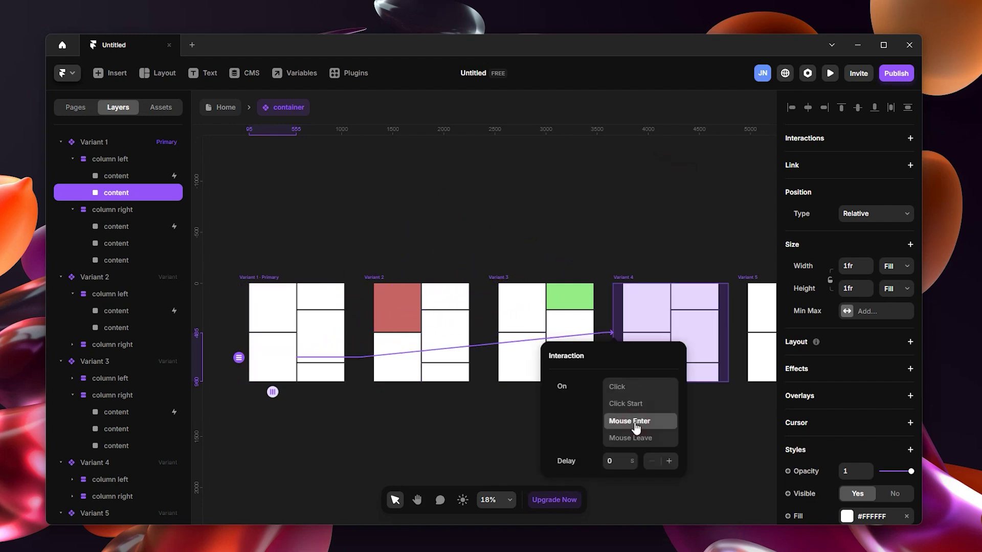
click(705, 430)
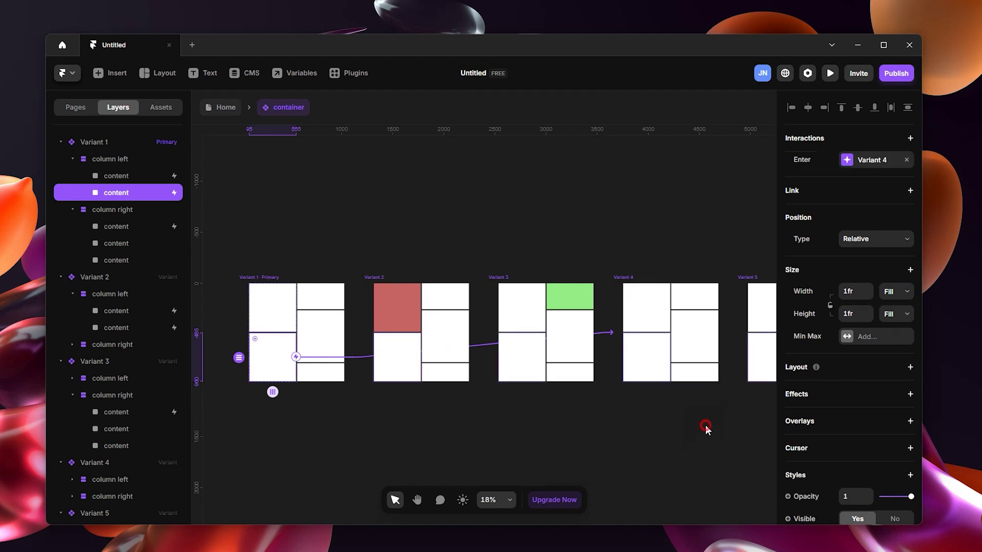
Fill Variant 4's bottom-left card with a saturated blue-violet.
click(655, 359)
scroll(877, 467, down, 5)
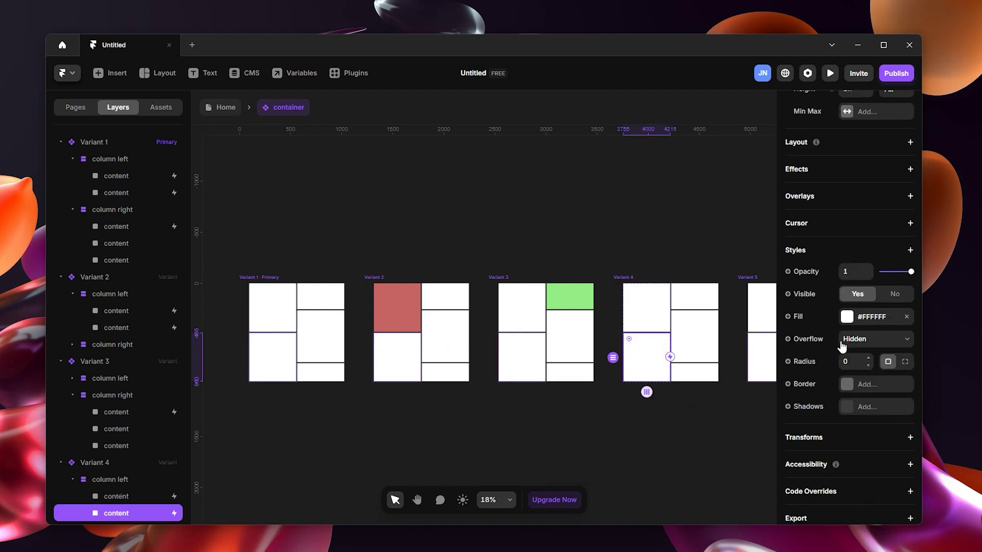
click(871, 317)
click(687, 409)
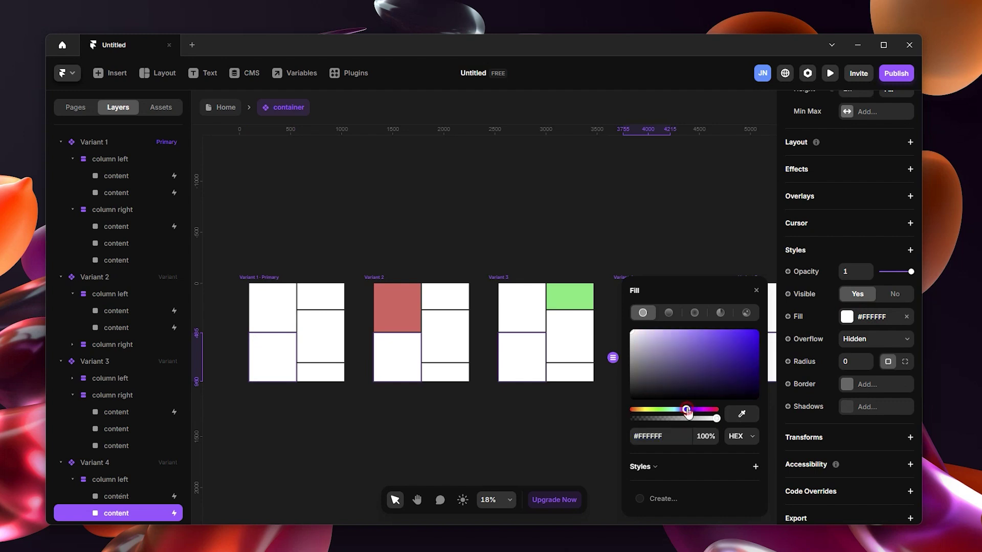
click(728, 337)
click(655, 178)
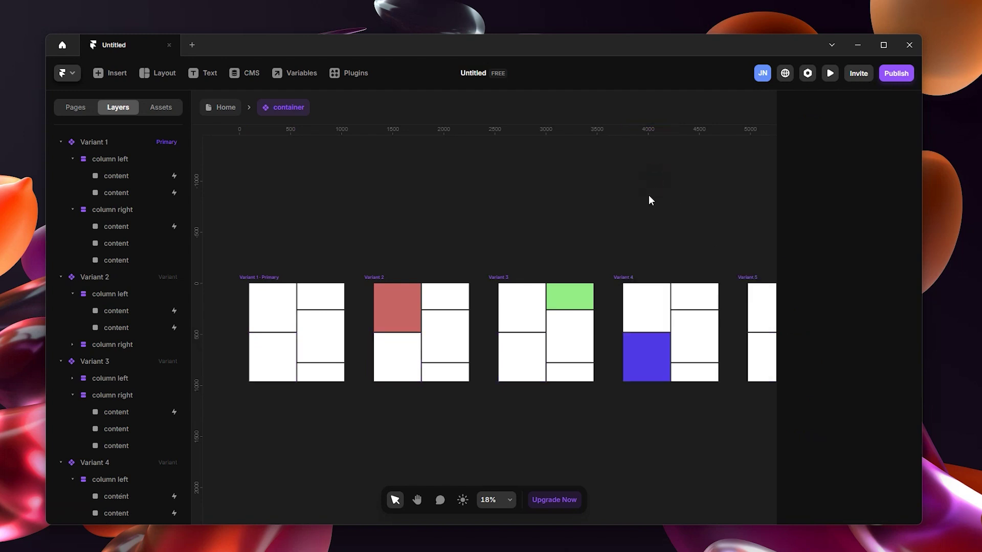
Link Variant 3's green card back to Variant 1 on Mouse Leave.
click(576, 304)
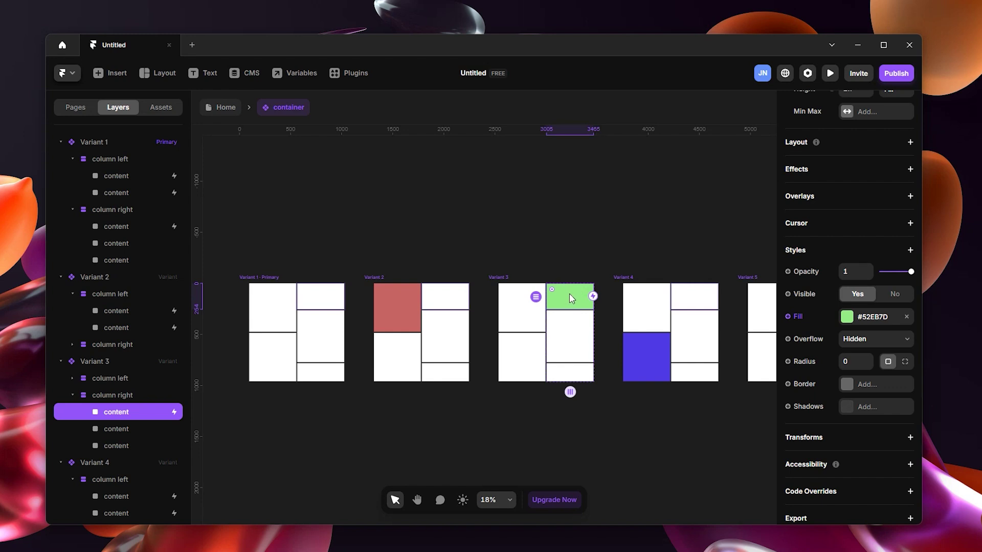
drag(593, 296, 329, 349)
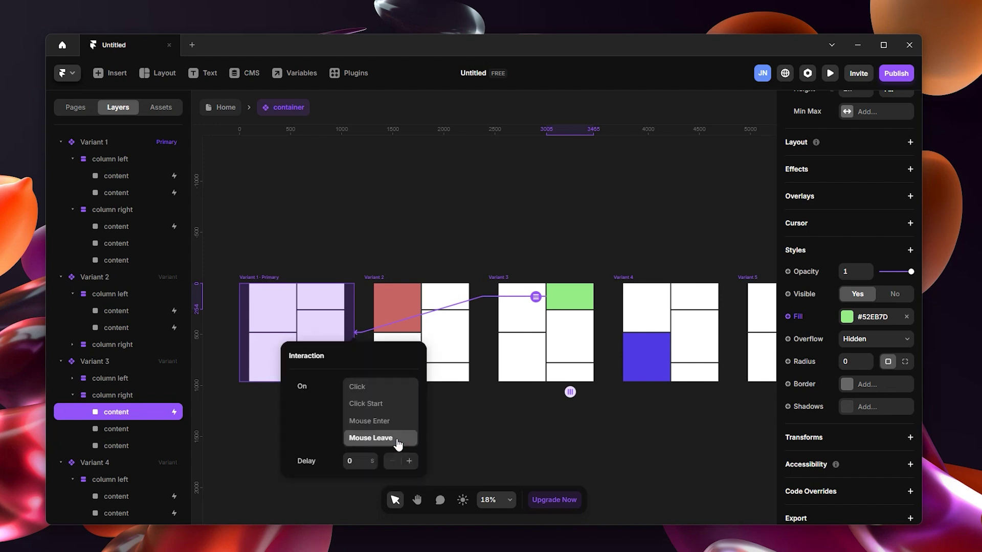
click(271, 443)
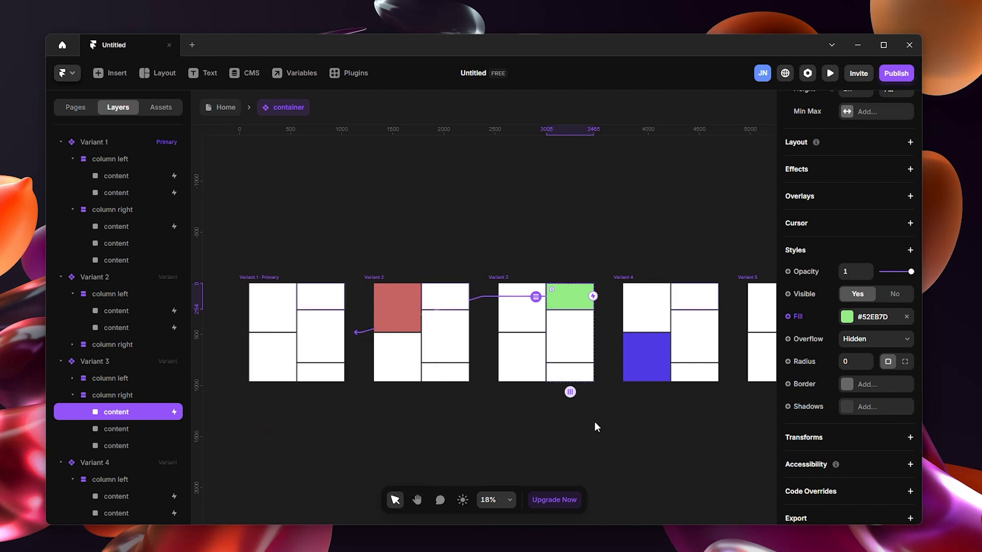
Link a Variant 1 card to Variant 5 on hover and fill Variant 5's tall right card olive #BABF26.
scroll(600, 420, down, 3)
key(h)
drag(671, 291, 538, 303)
key(v)
click(291, 397)
drag(300, 384, 603, 387)
click(847, 373)
click(697, 391)
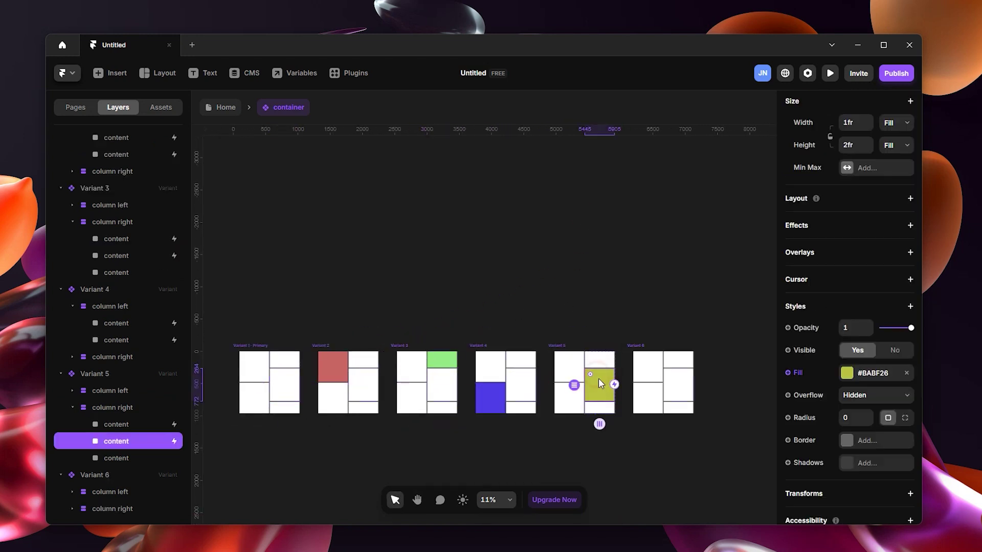
Link another Variant 1 card to Variant 6, color its bottom-right card magenta #D6188A, and link it back to Variant 1.
click(284, 408)
drag(300, 408, 663, 381)
click(678, 407)
click(845, 301)
click(736, 358)
click(673, 407)
drag(677, 423, 269, 373)
click(462, 236)
key(h)
drag(481, 229, 559, 171)
key(v)
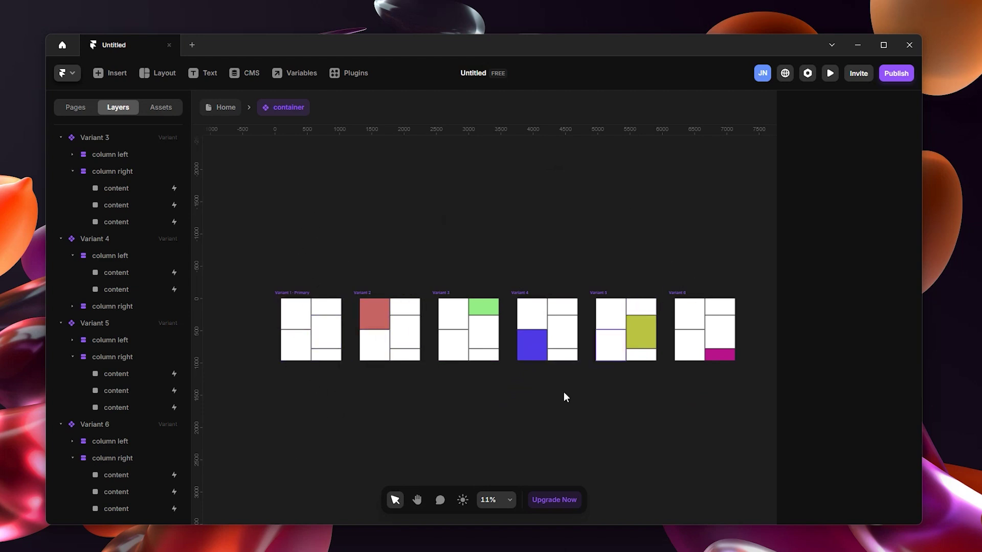
scroll(535, 389, up, 1)
scroll(723, 457, up, 1)
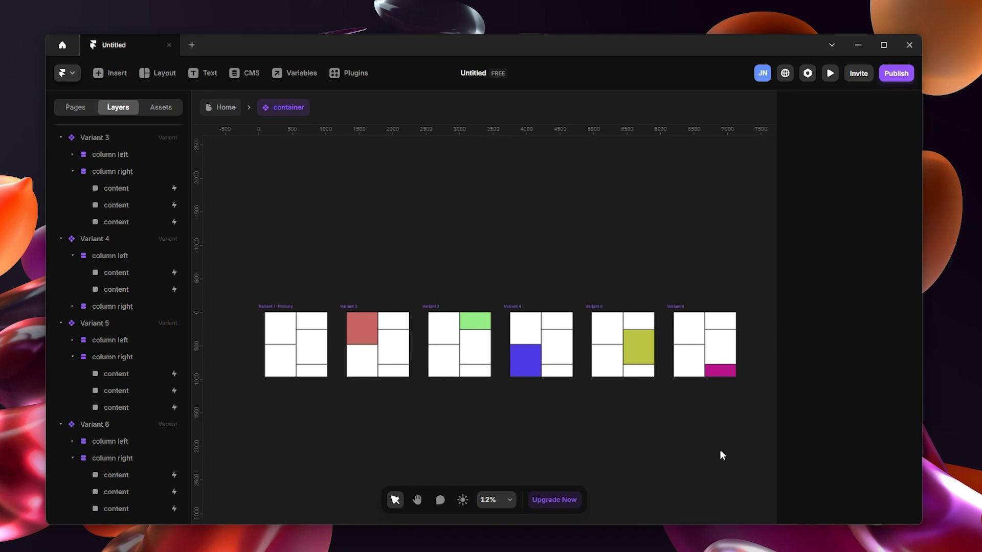
scroll(720, 449, up, 1)
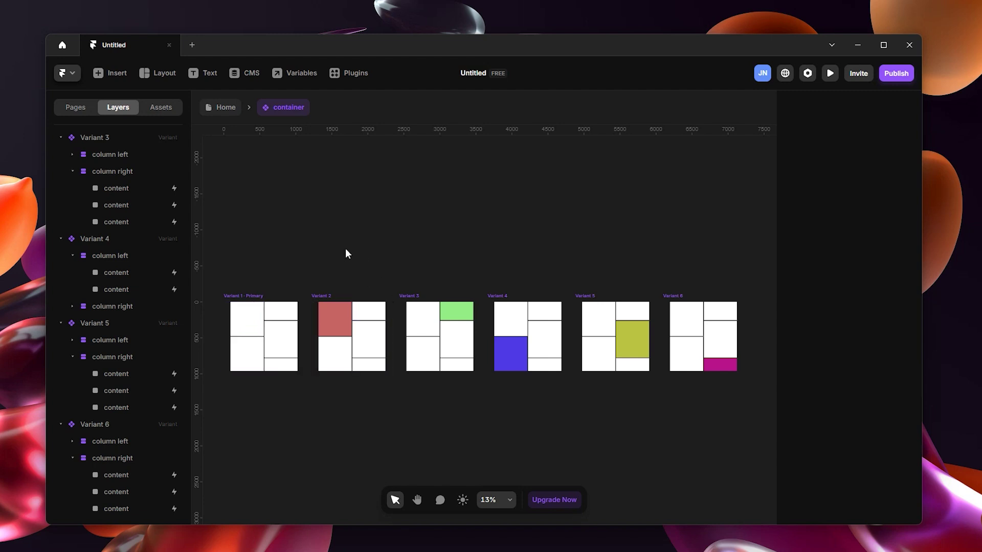
click(255, 321)
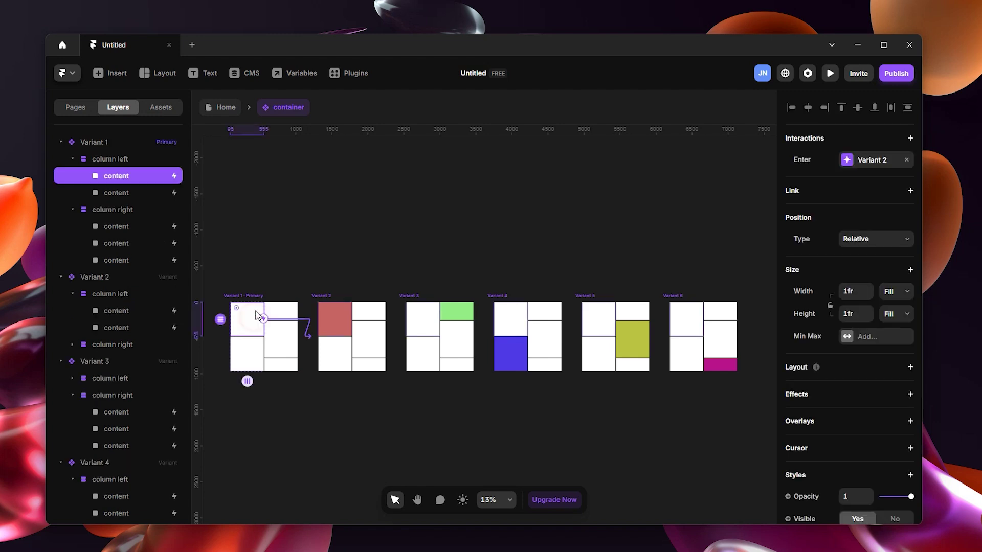
click(338, 262)
click(334, 332)
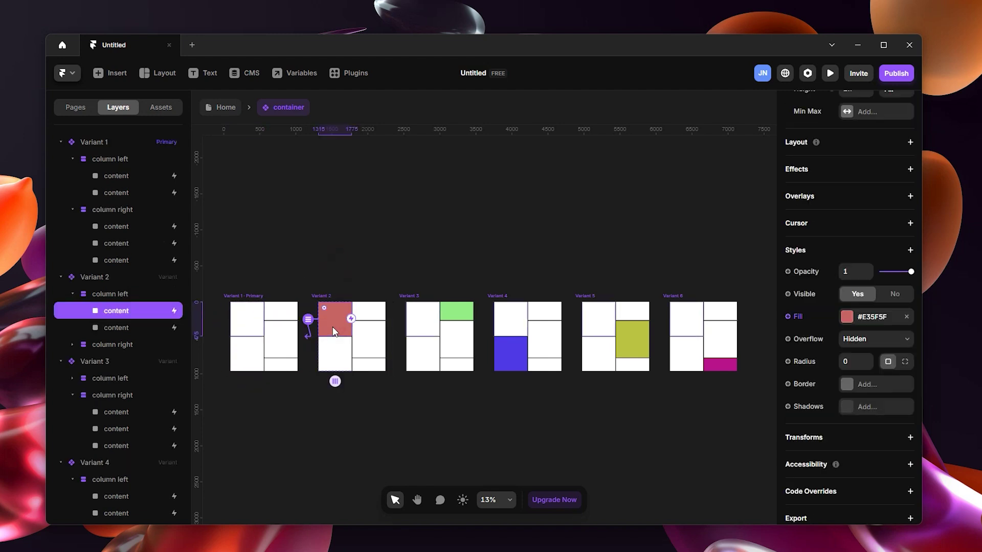
click(272, 191)
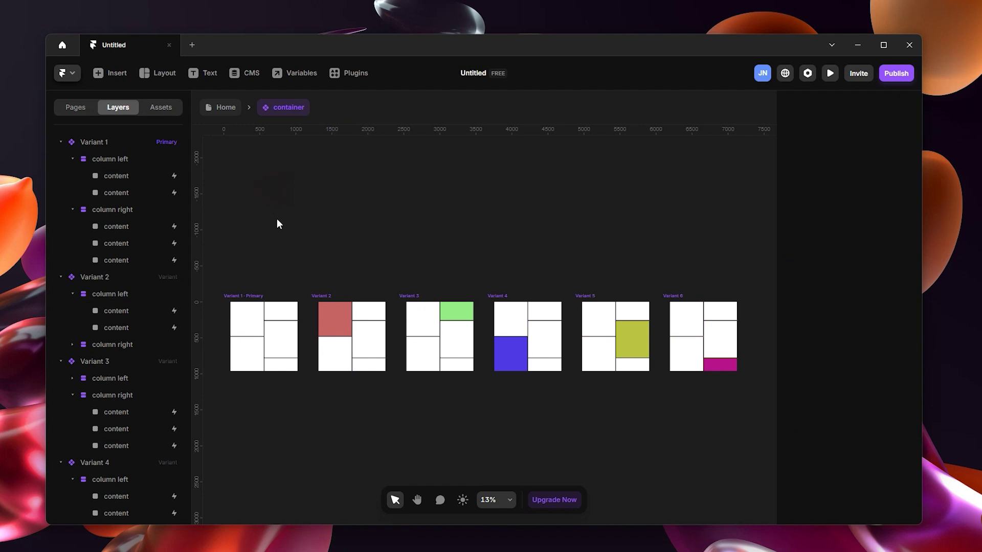
click(240, 300)
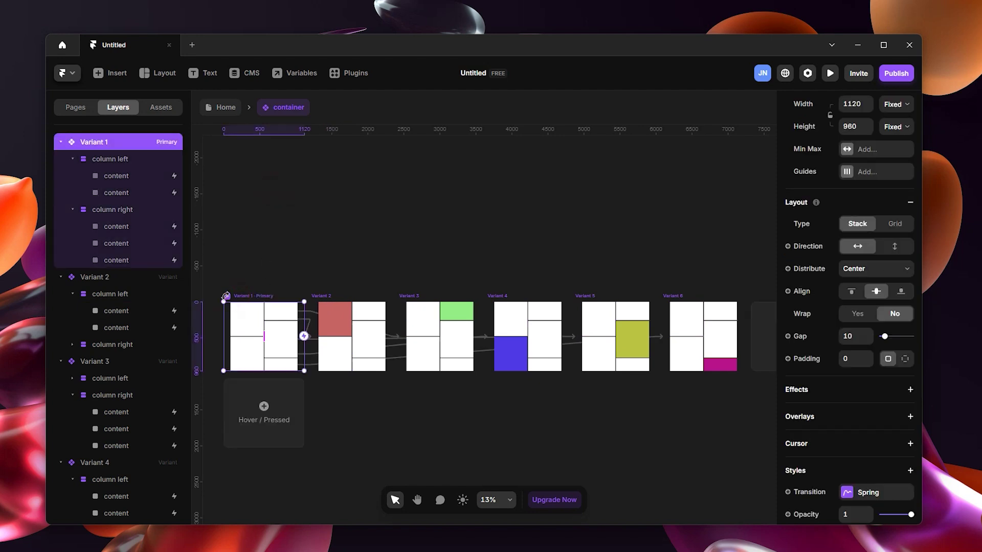
key(ctrl+p)
click(277, 260)
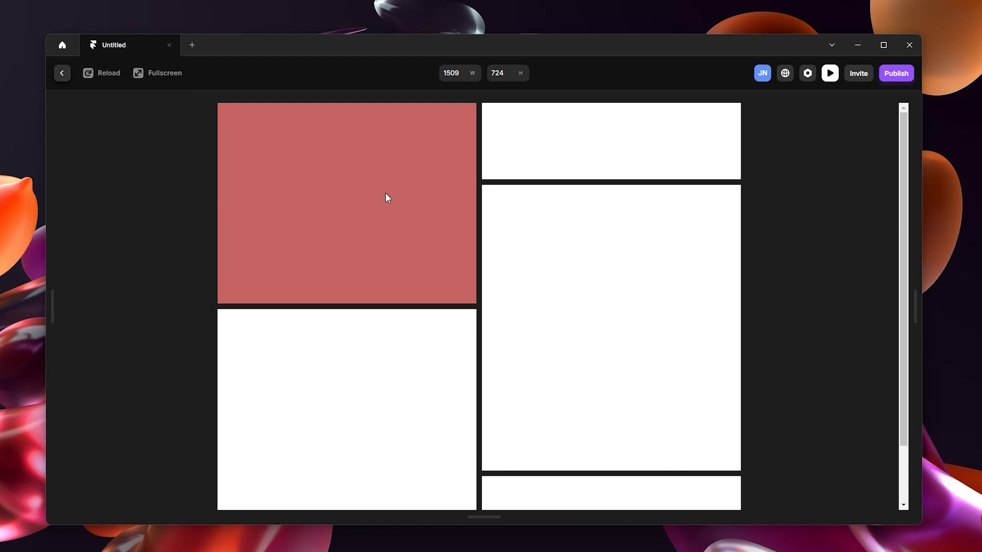
click(556, 147)
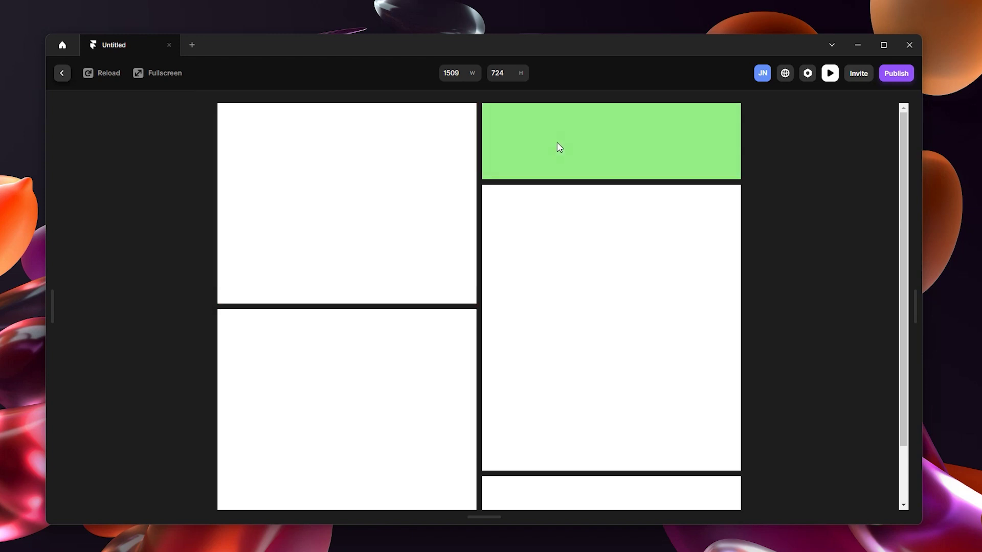
click(571, 332)
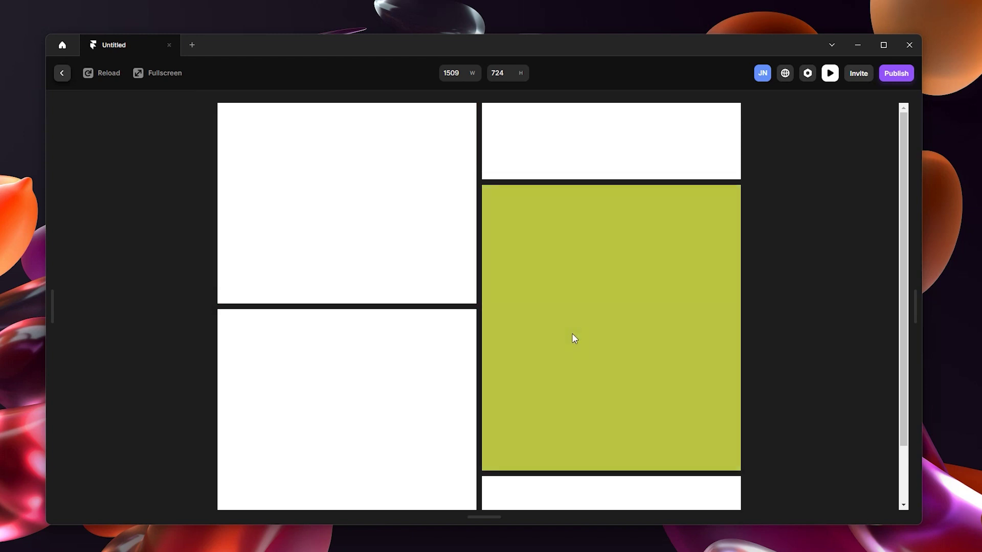
click(381, 375)
click(61, 82)
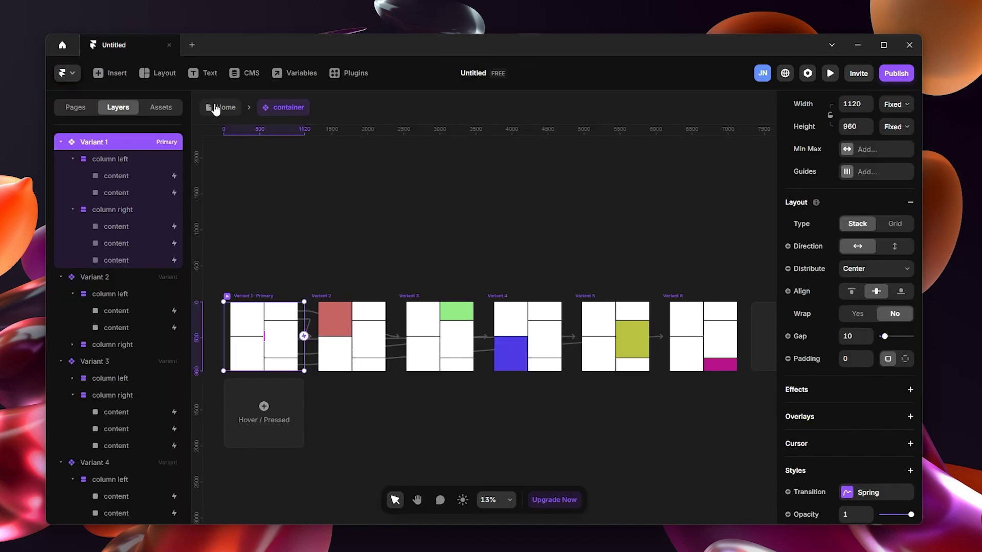
Return to the Home page and open the page preview in fullscreen.
click(221, 108)
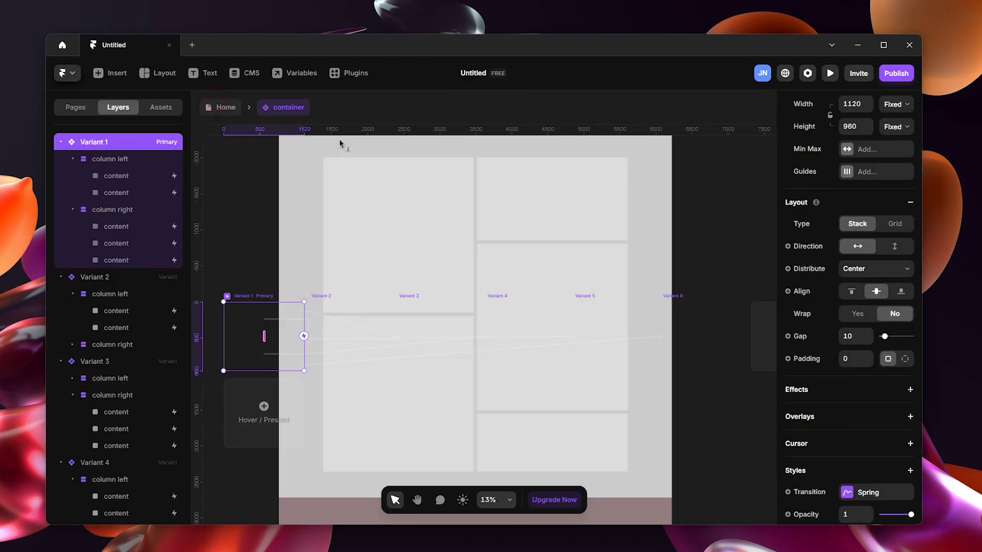
scroll(462, 275, up, 5)
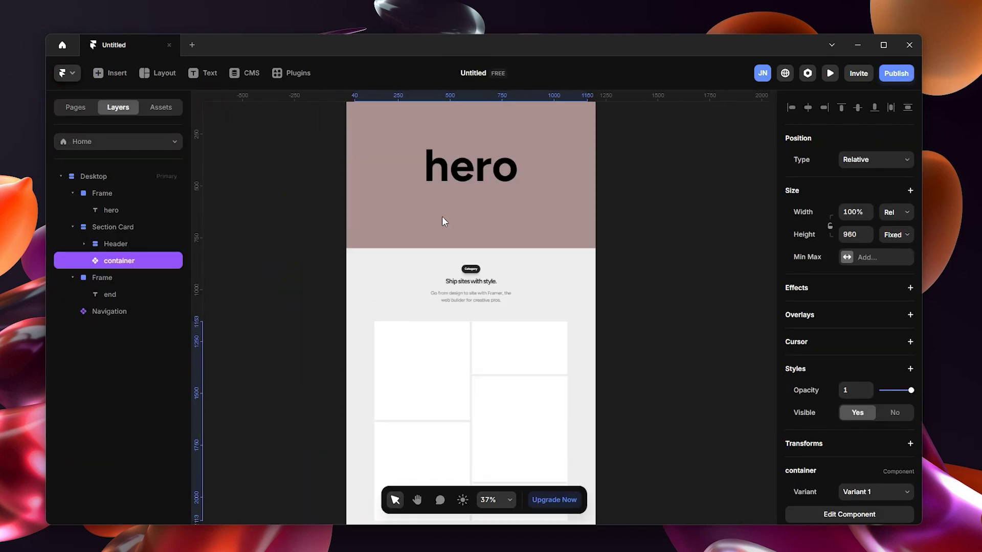
key(ctrl+p)
click(165, 82)
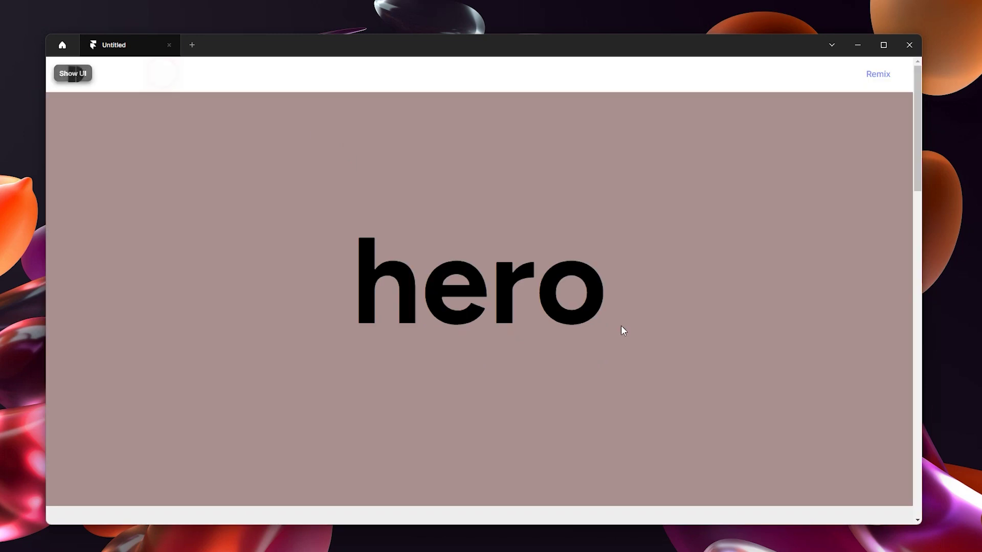
Scroll the preview and hover the cards to check their green, olive and blue colors, then restore the toolbar.
scroll(621, 327, down, 8)
scroll(844, 357, down, 5)
scroll(841, 278, up, 4)
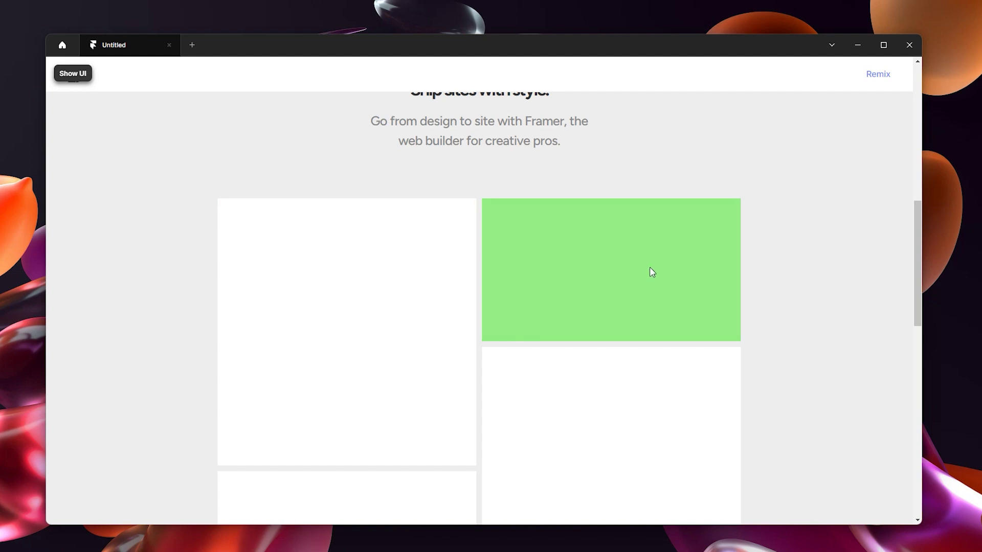
scroll(650, 268, down, 6)
scroll(630, 269, up, 3)
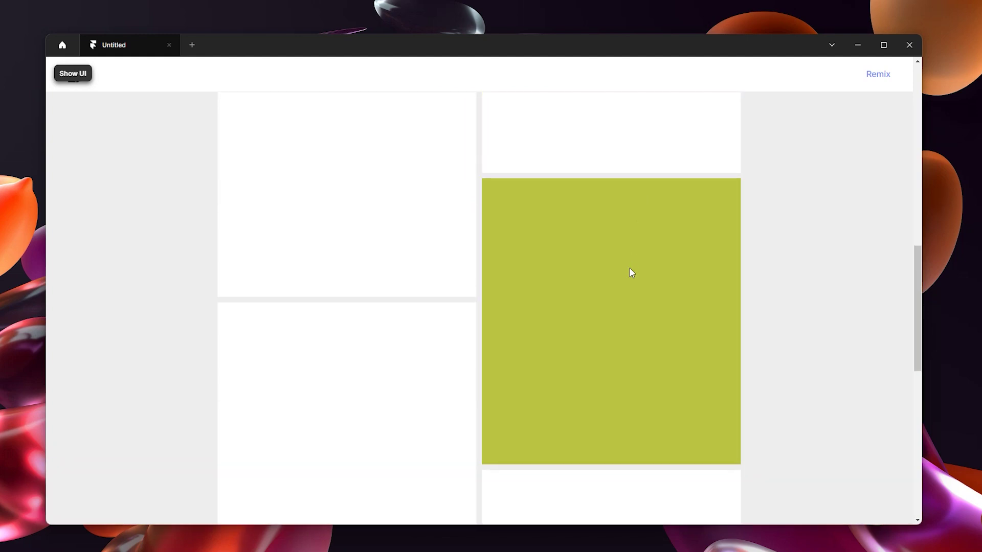
scroll(400, 345, down, 1)
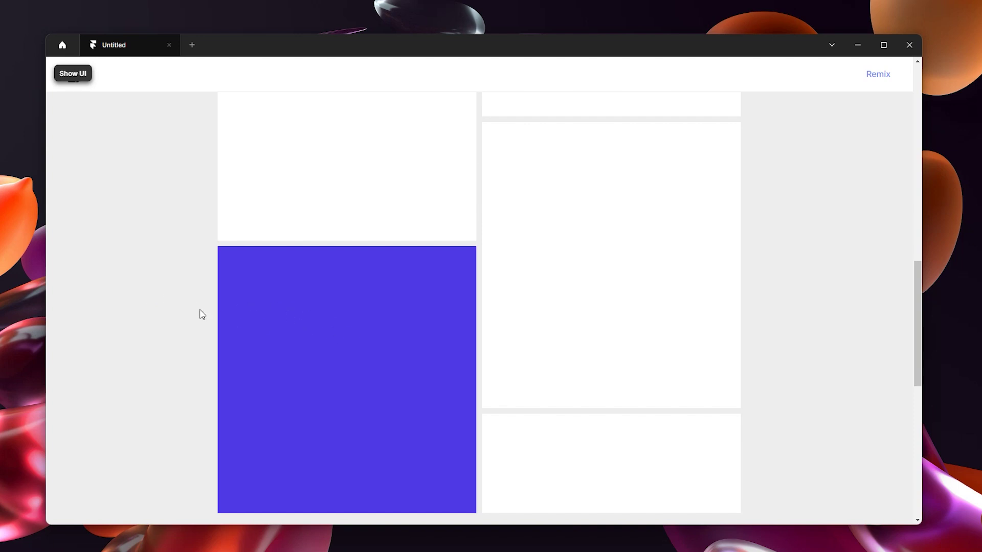
scroll(359, 342, down, 3)
scroll(314, 247, up, 2)
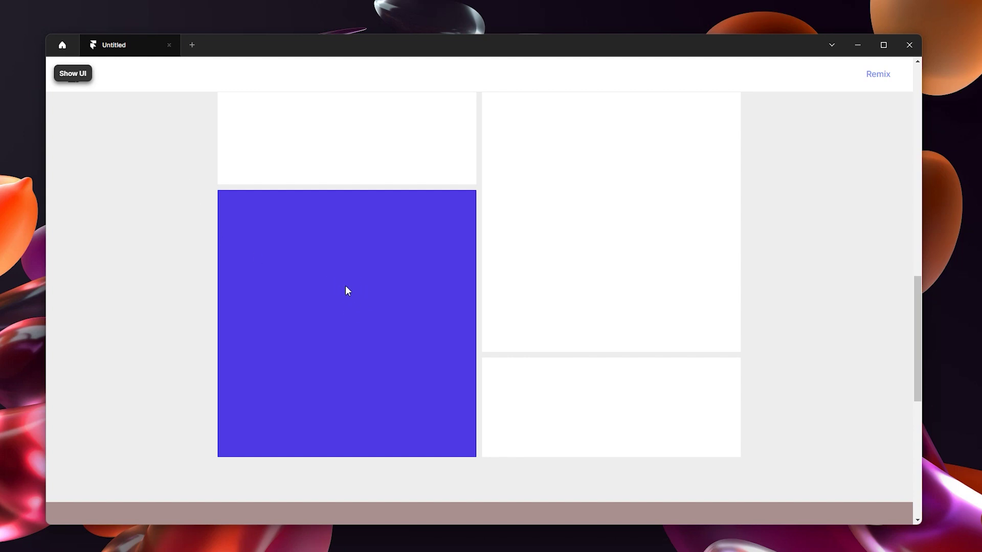
click(60, 73)
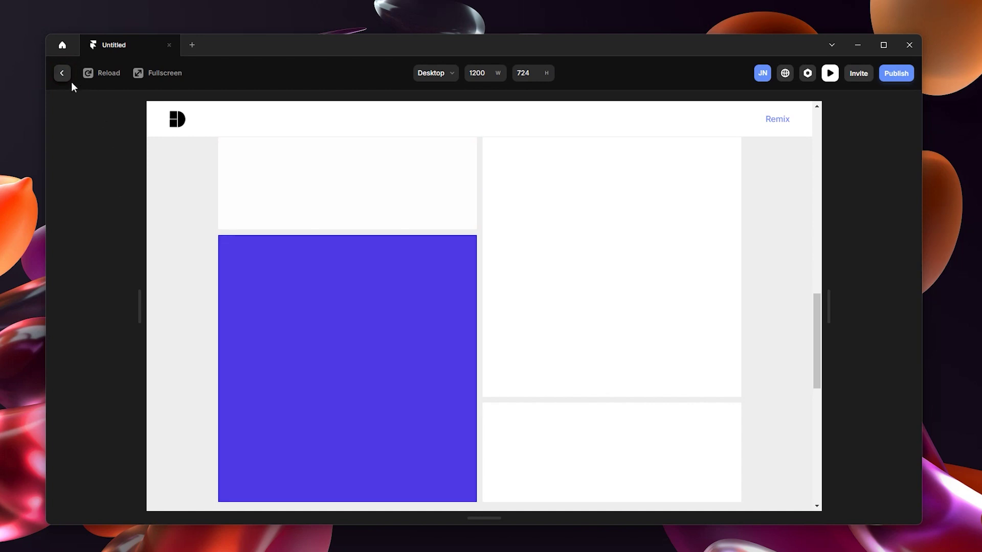
Inside the container component, link Variant 4's blue card back to Variant 1 on Mouse Leave, then return Home.
click(62, 72)
click(504, 416)
double_click(504, 415)
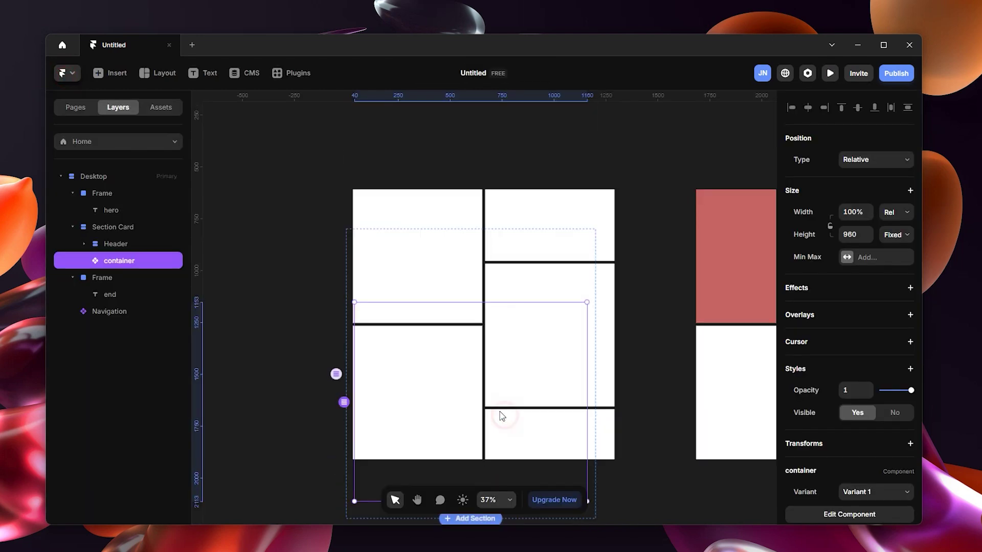
scroll(696, 211, right, 10)
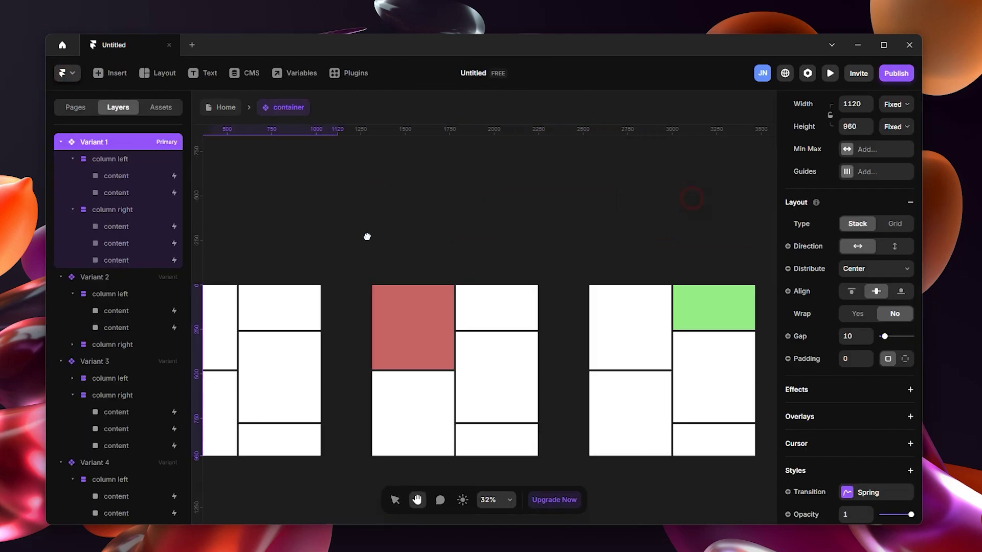
click(625, 415)
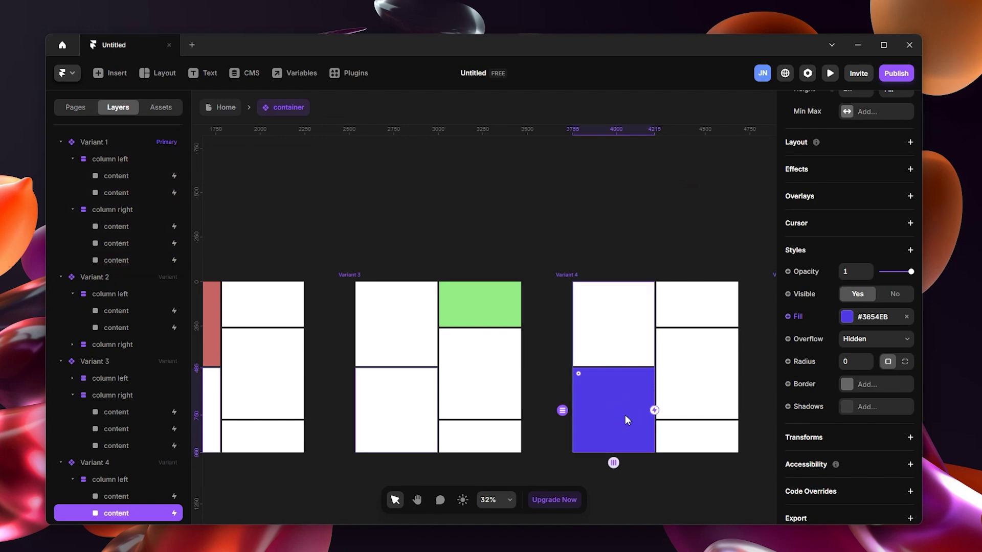
ctrl+scroll(625, 415, down, 5)
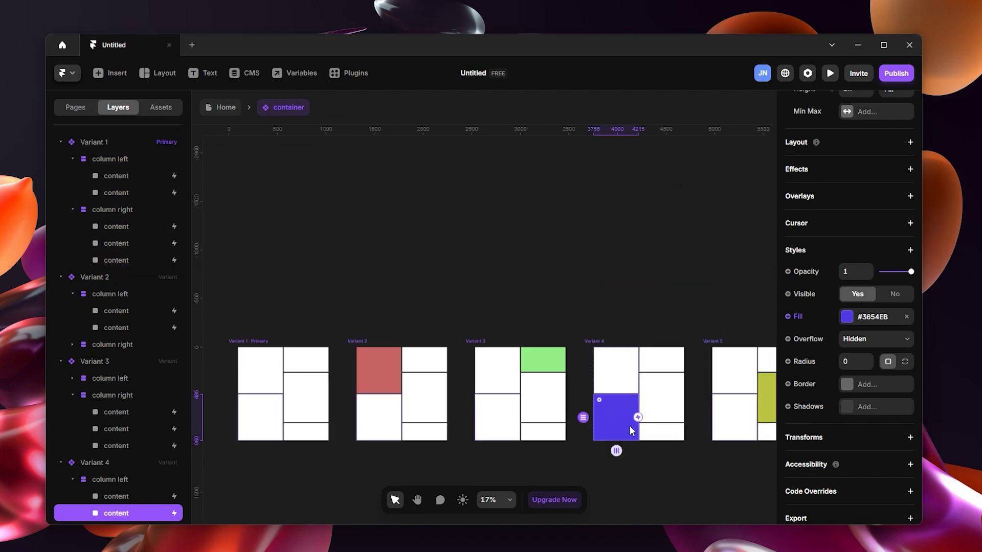
drag(637, 417, 258, 381)
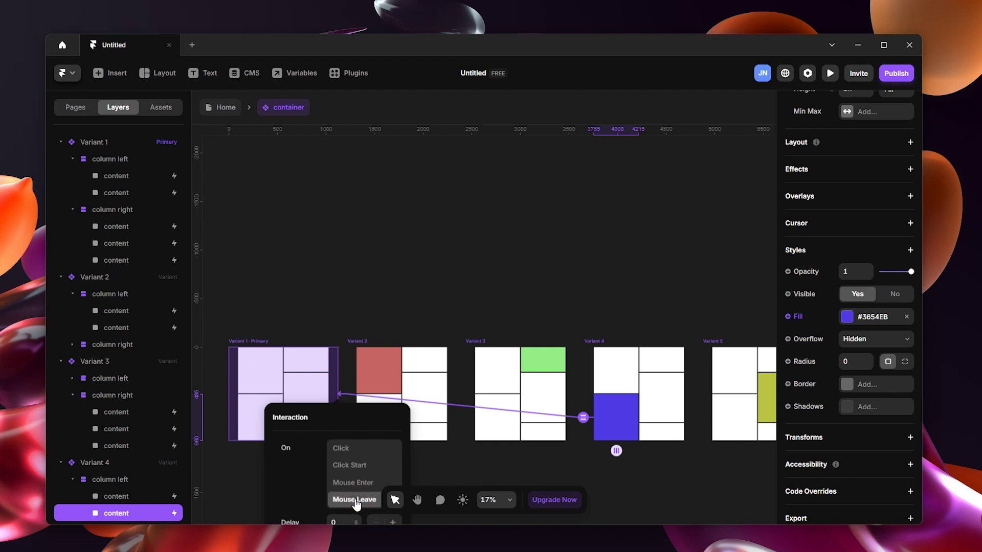
click(354, 500)
click(221, 108)
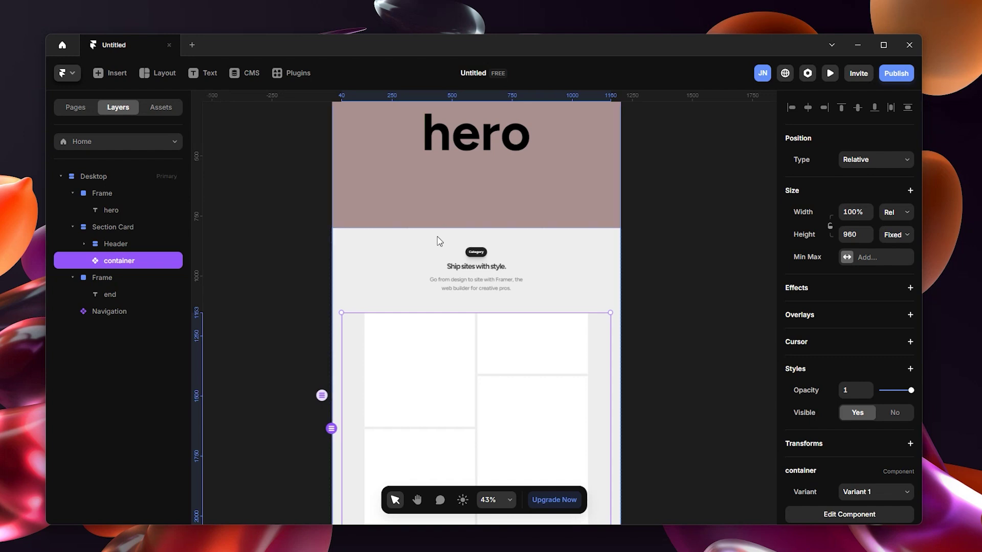
Preview the page and scroll over the cards to recheck every hover color, toggling fullscreen and back.
key(ctrl+p)
scroll(437, 235, down, 5)
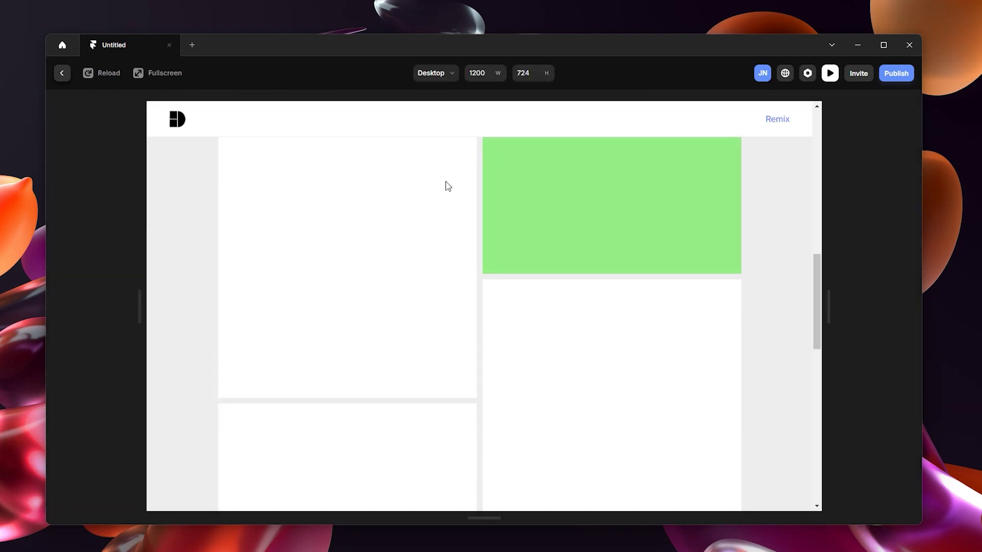
scroll(608, 253, down, 4)
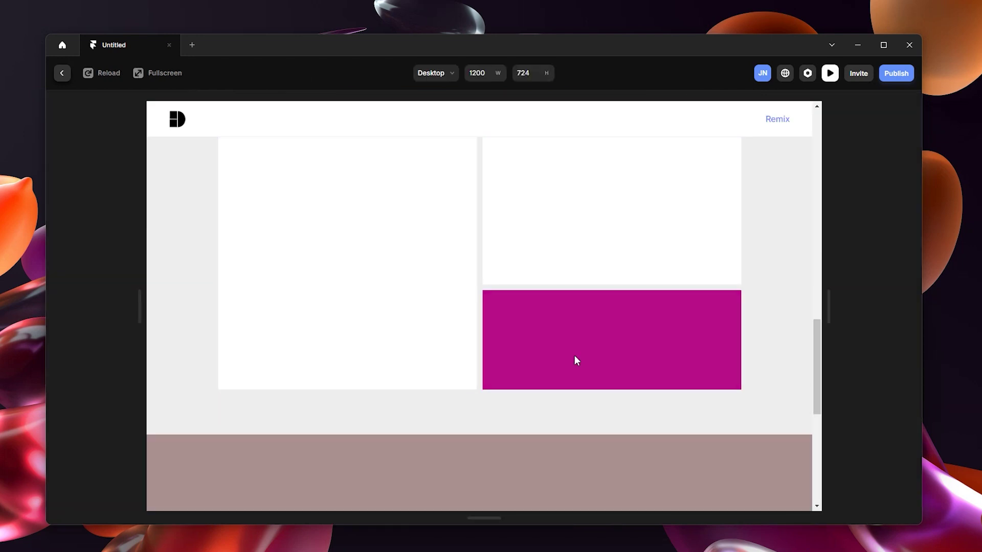
scroll(442, 282, up, 5)
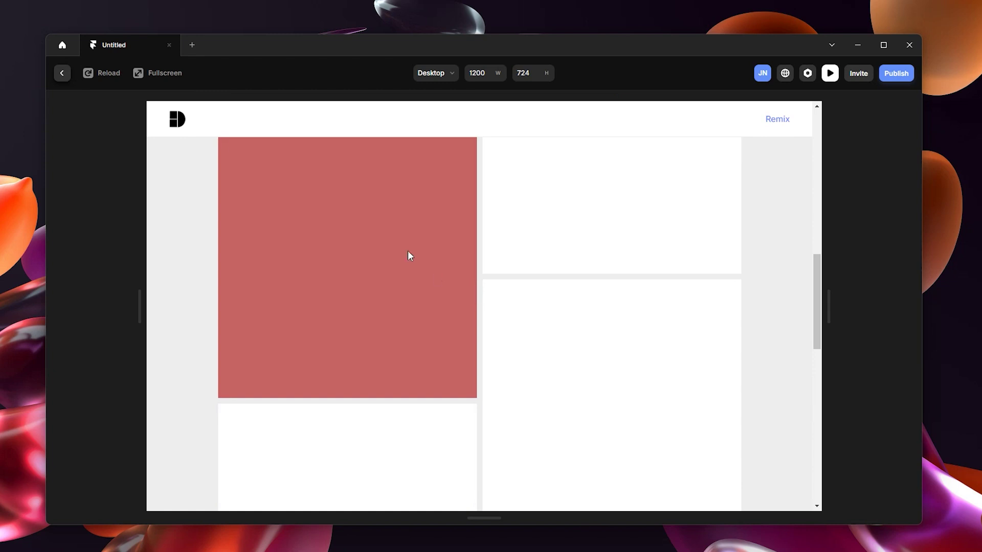
click(158, 76)
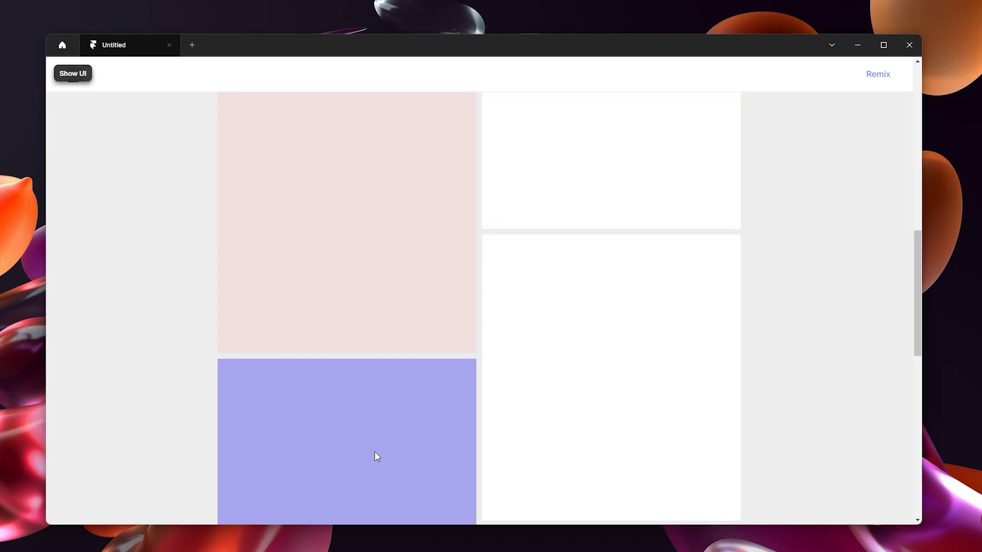
click(61, 75)
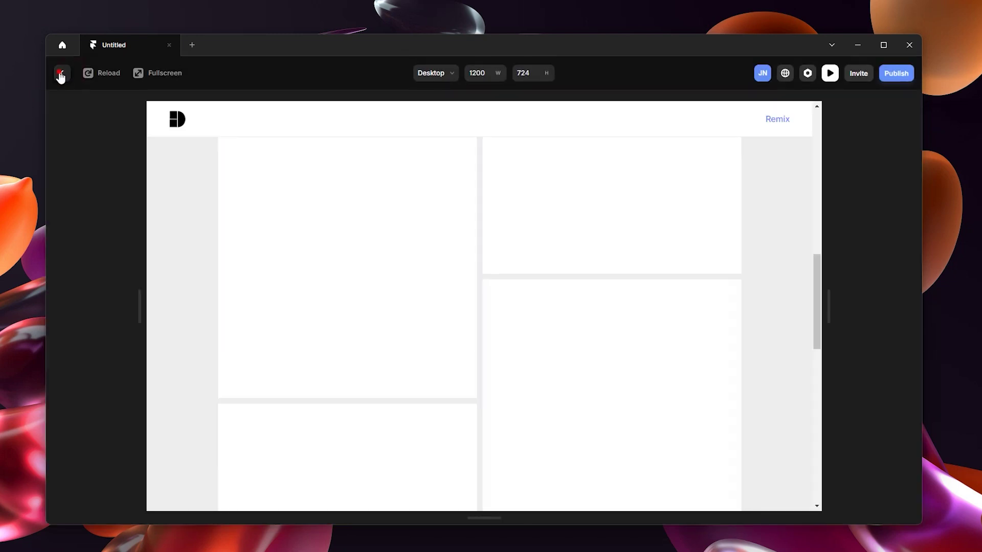
Close the preview and switch to the onassemble.com reference site in Edge.
click(59, 74)
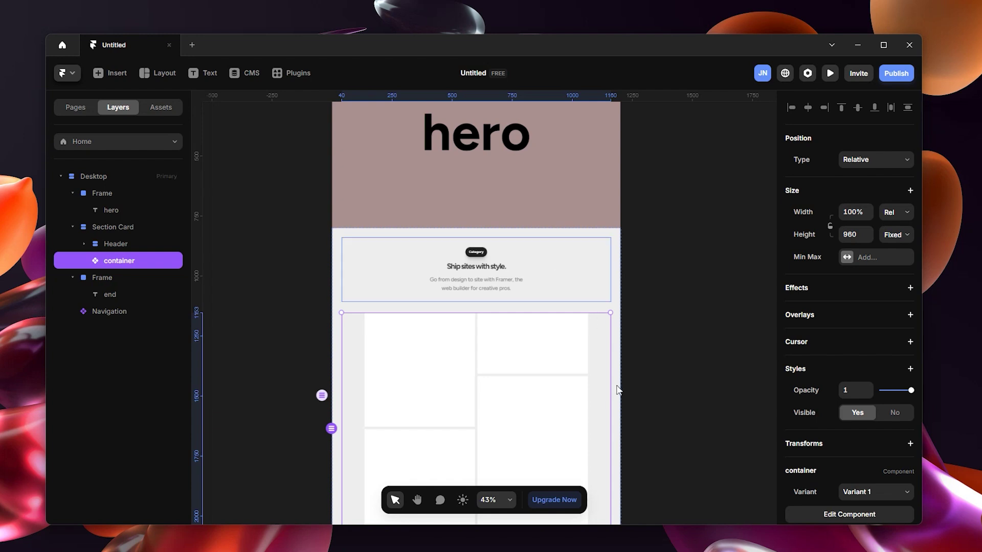
scroll(588, 390, down, 2)
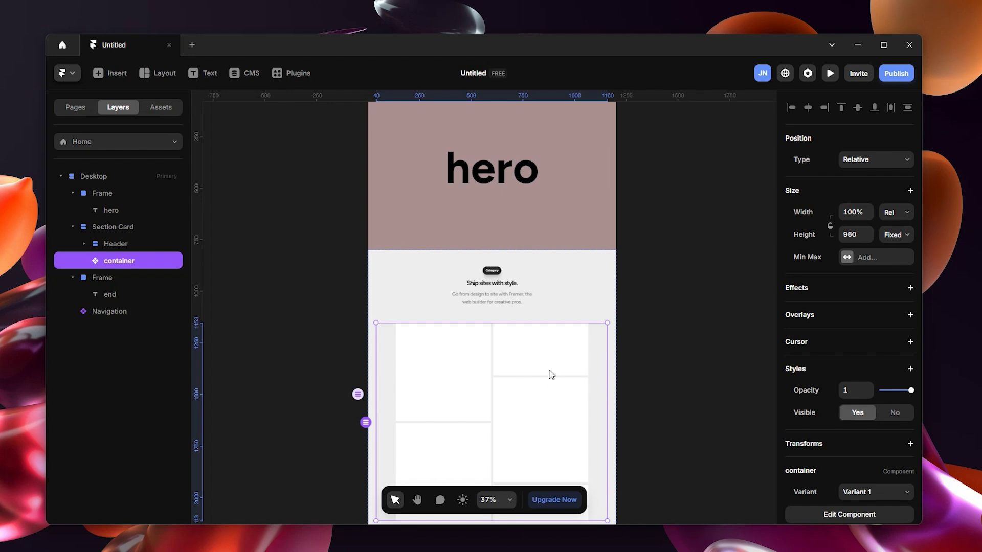
key(alt+Tab)
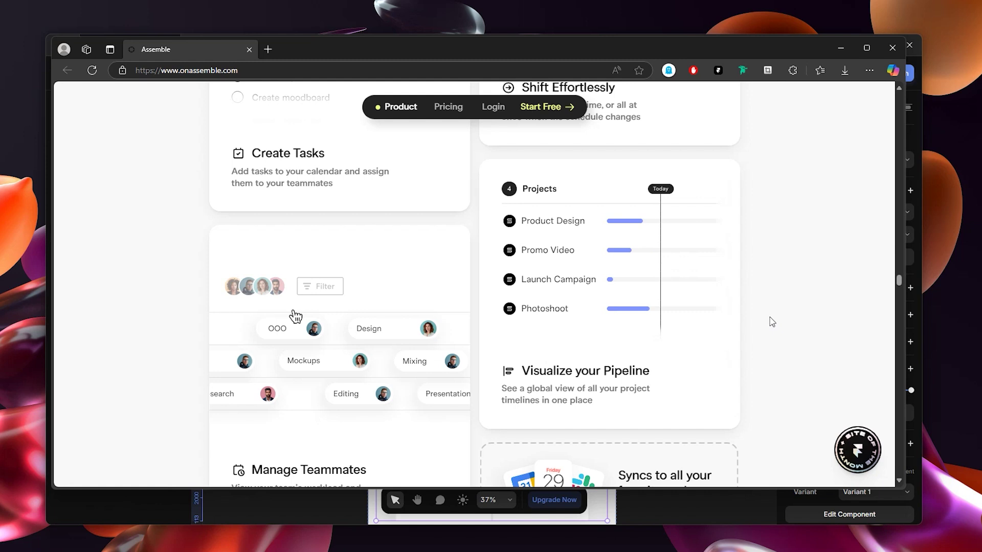
scroll(772, 321, up, 5)
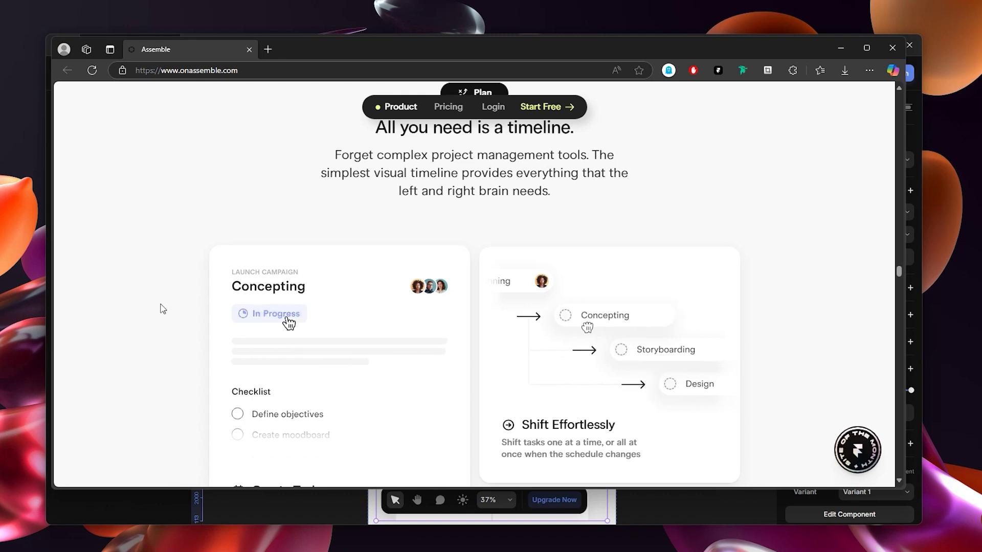
scroll(151, 298, down, 6)
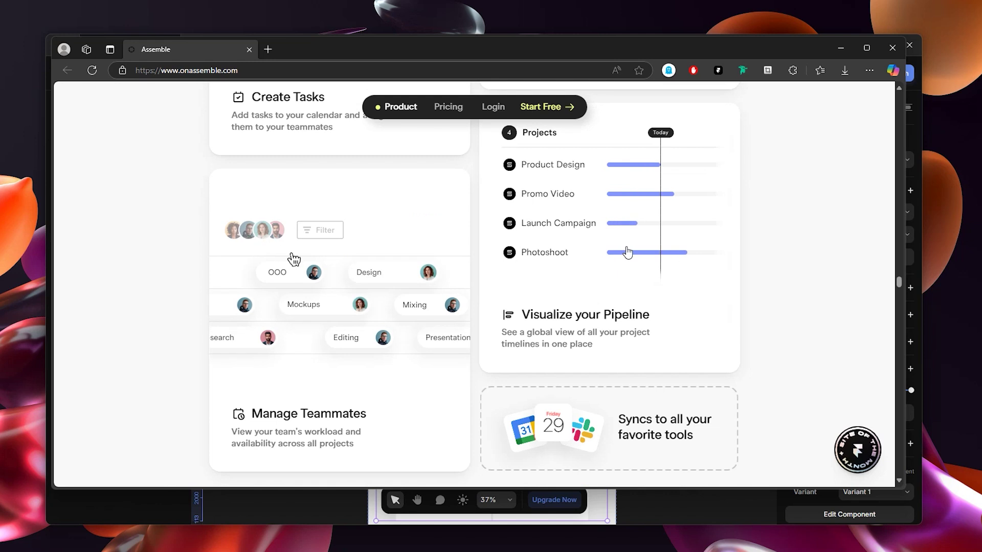
scroll(628, 251, down, 1)
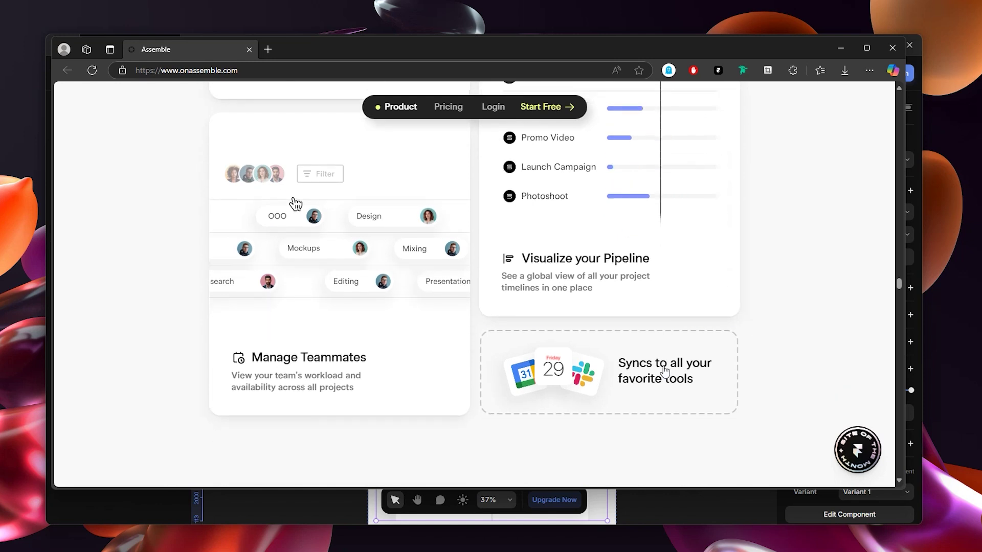
Minimize Edge and bring Framer's whole Desktop 1200 frame into view.
click(841, 47)
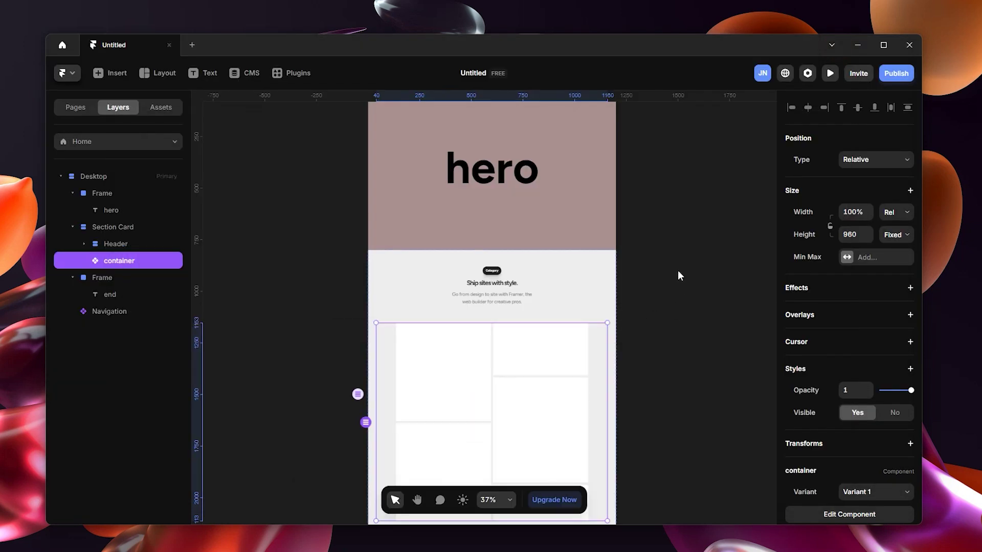
scroll(678, 274, down, 2)
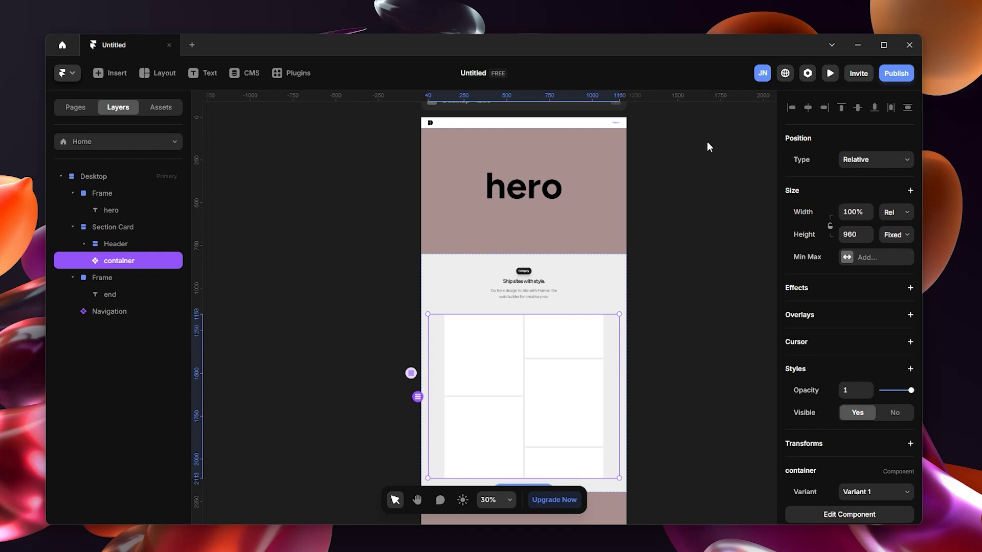
scroll(704, 144, up, 2)
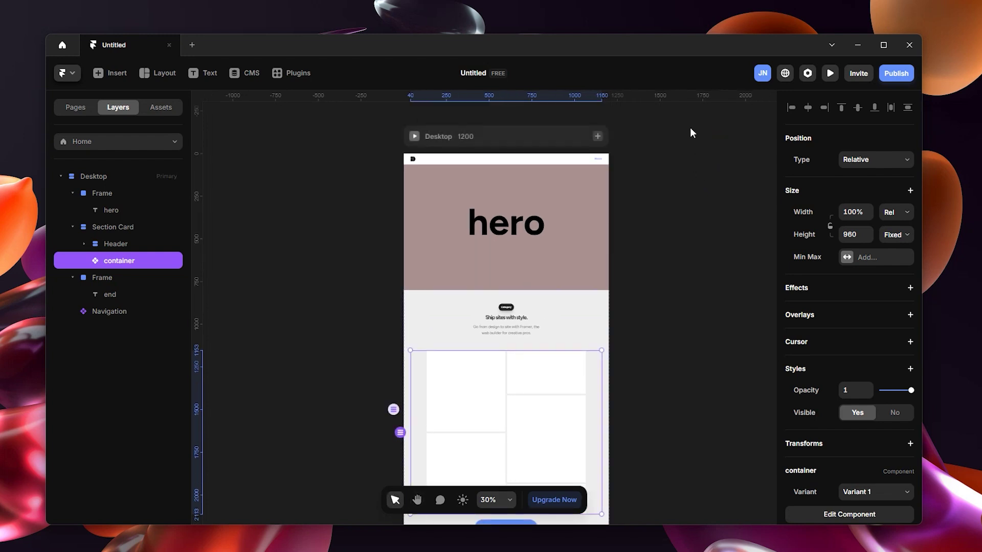